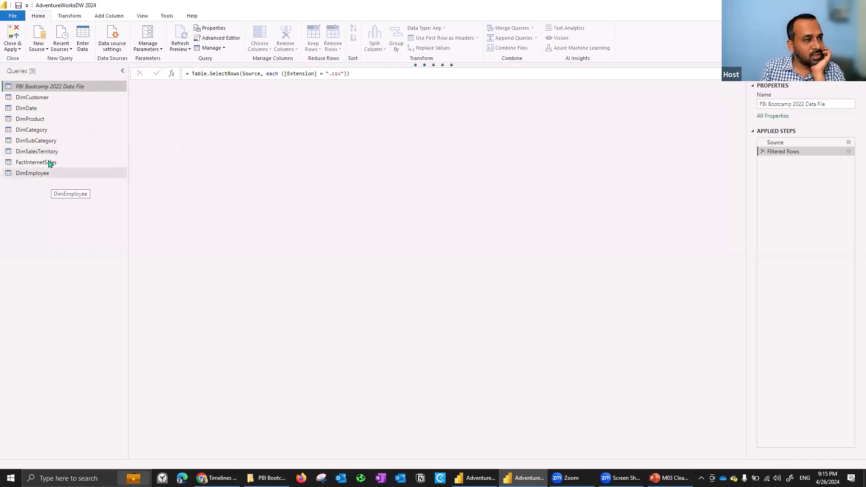
Review the data previews of the DimCustomer, DimEmployee, DimCategory, DimSubCategory and DimProduct queries.
click(47, 101)
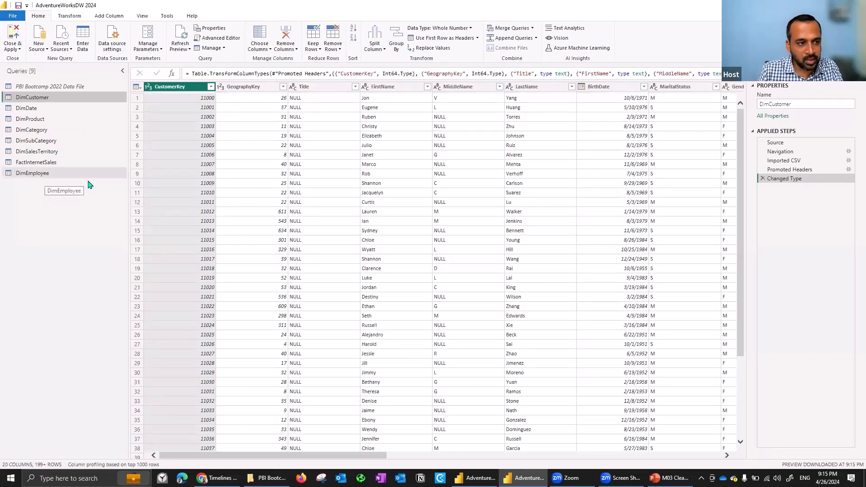
click(32, 174)
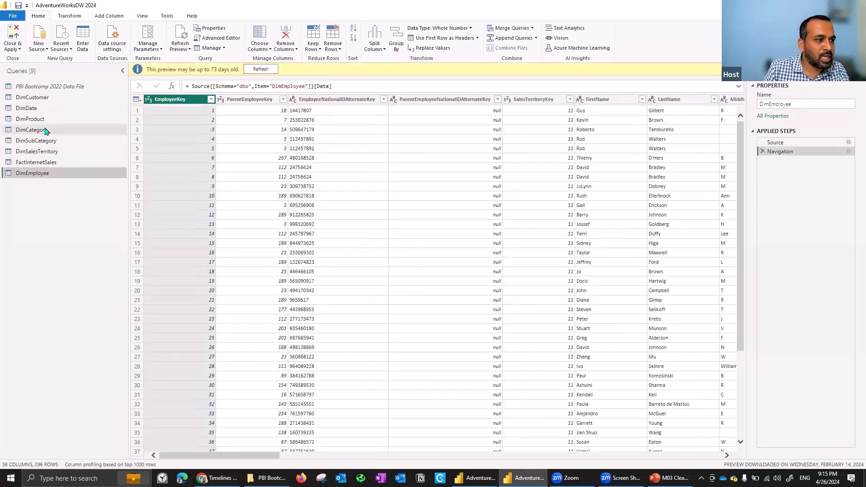
click(47, 131)
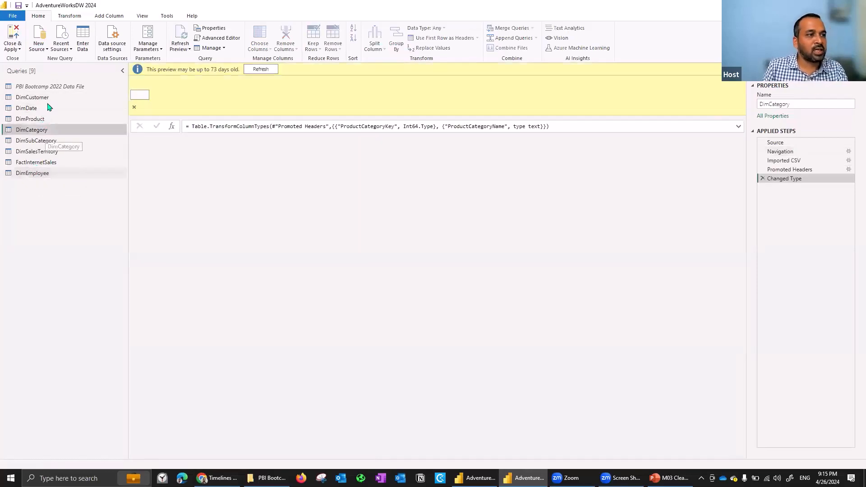
click(50, 144)
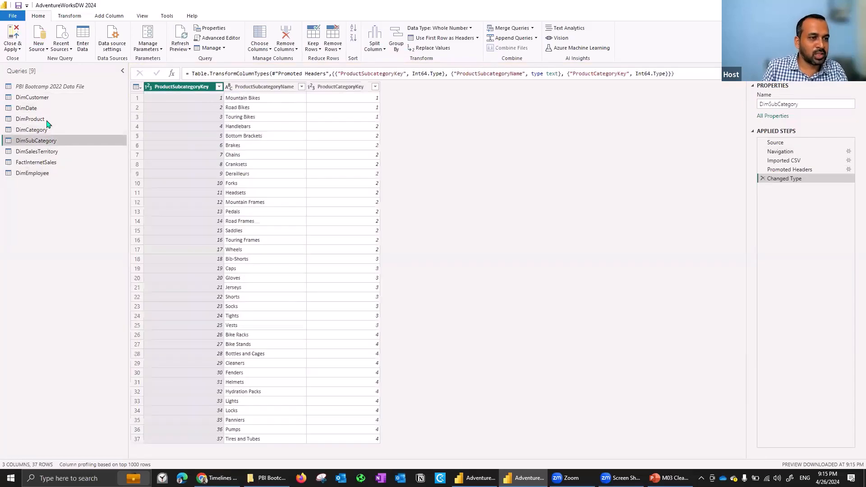
click(47, 122)
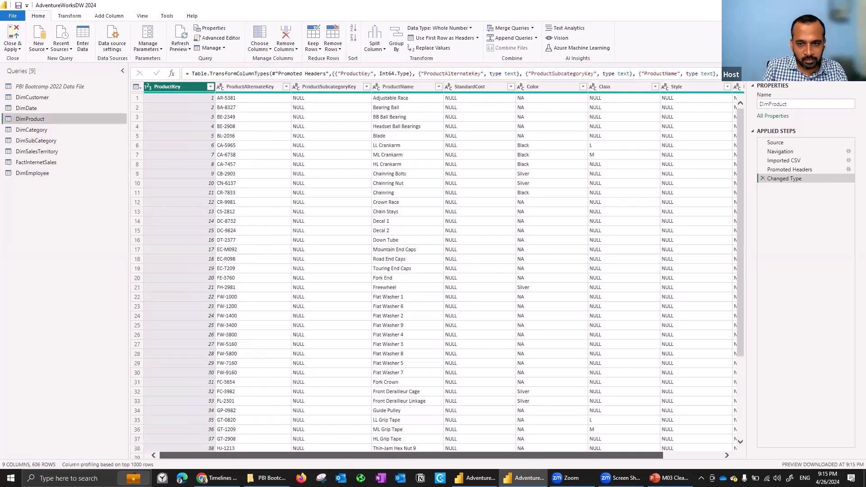
scroll(434, 271, right, 3)
drag(353, 465, 336, 457)
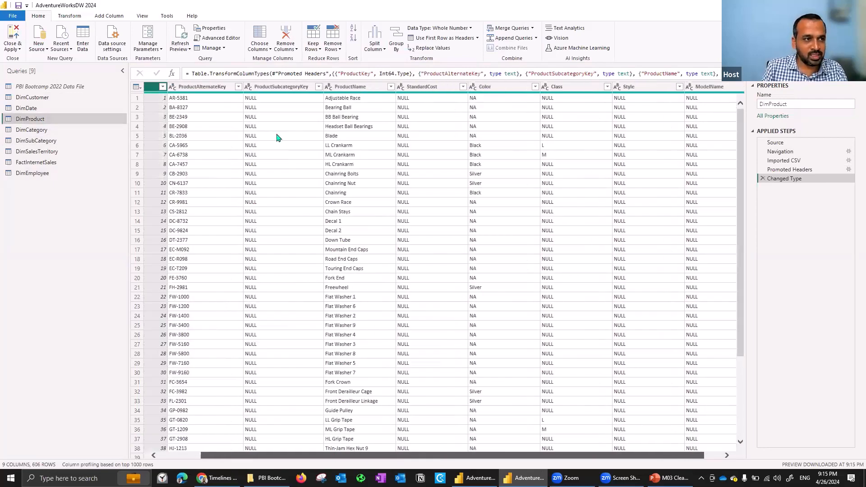
click(15, 120)
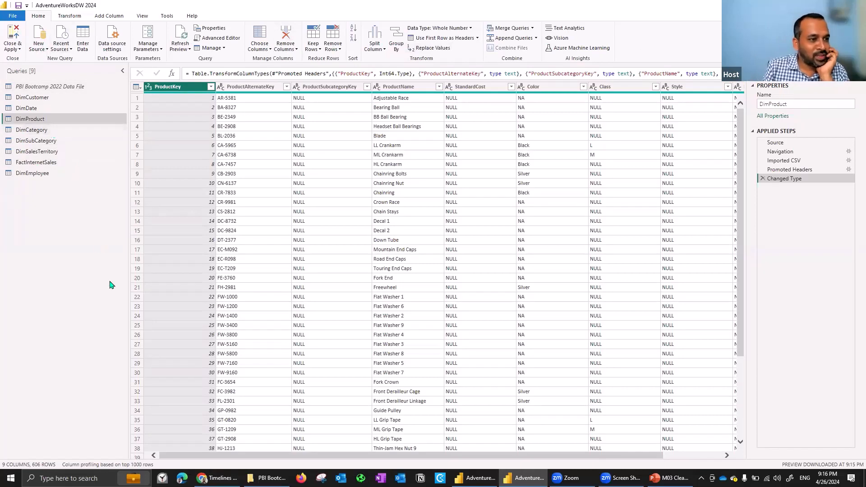
Narrow the query list slightly and inspect the M code of the DimCategory query in the Advanced Editor without changing it.
drag(128, 256, 117, 263)
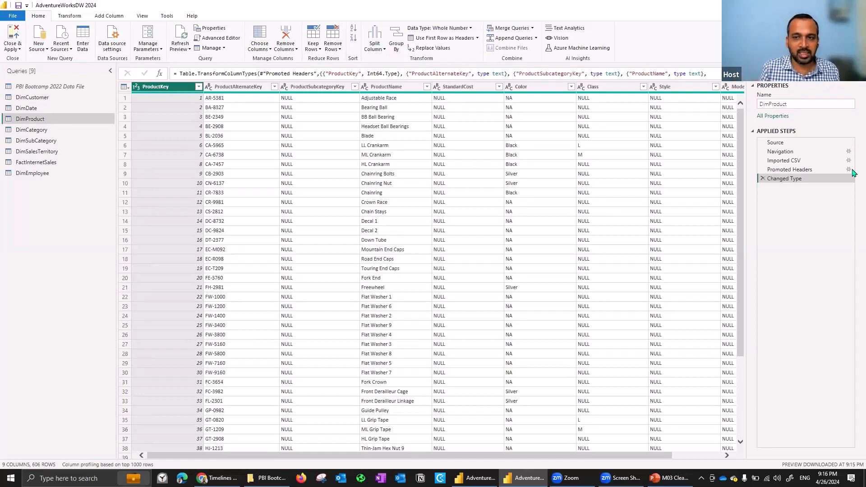
click(49, 130)
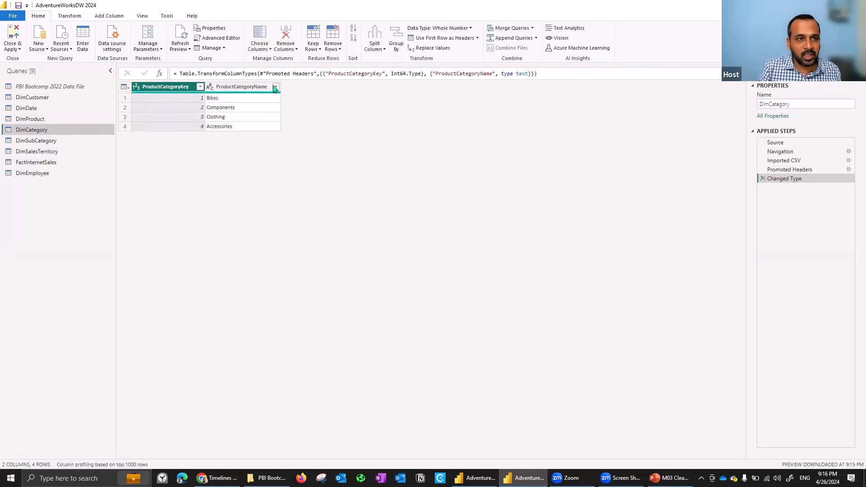
click(220, 39)
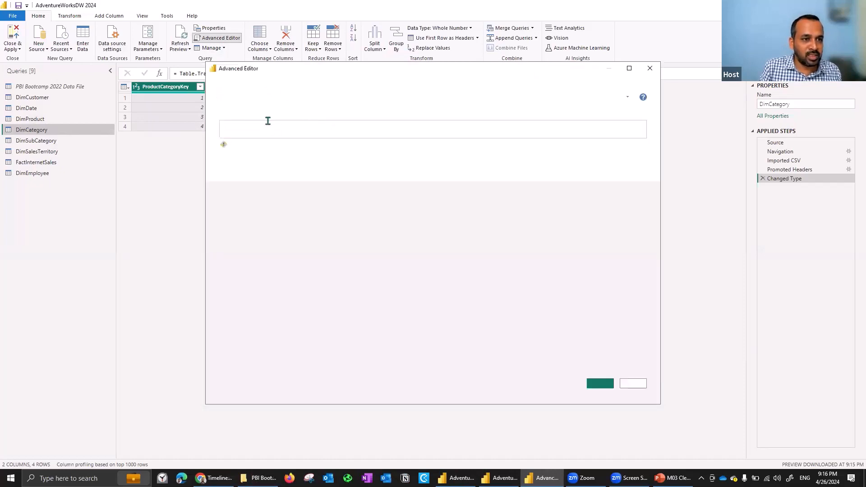
drag(269, 122, 359, 124)
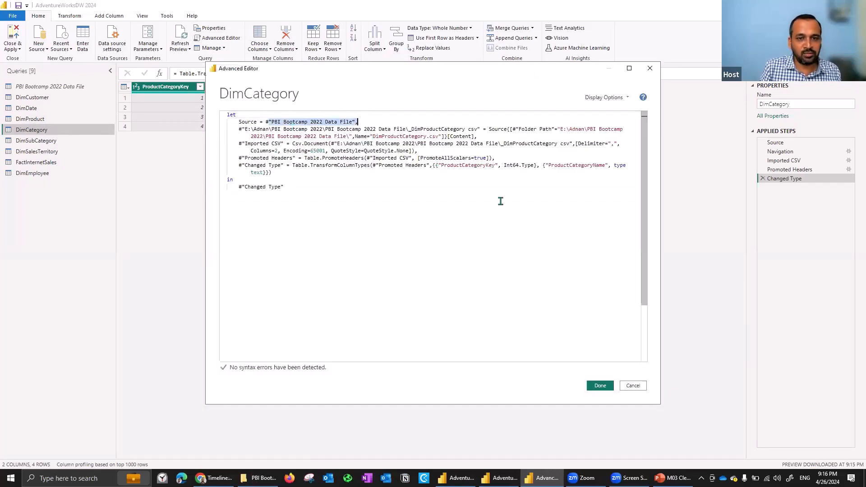
drag(293, 129, 438, 165)
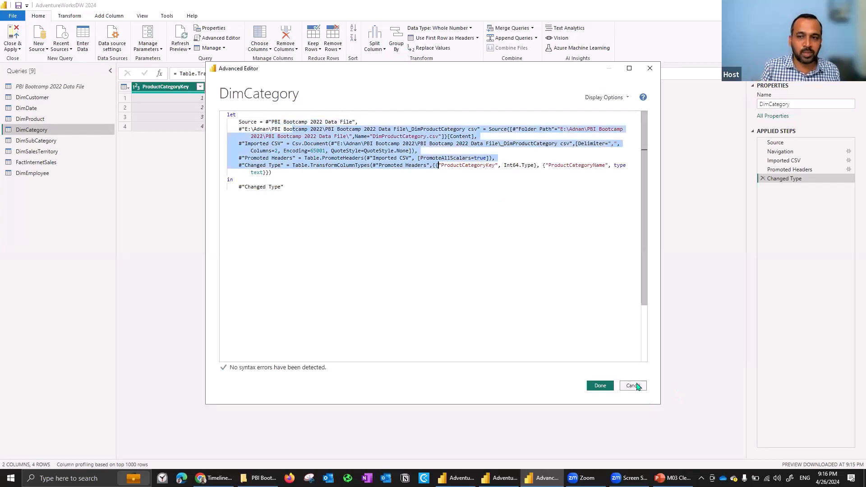
click(633, 386)
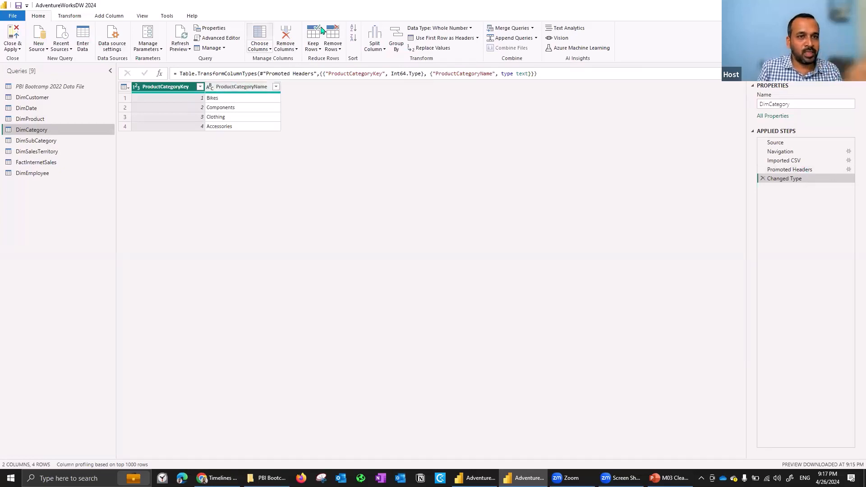
Review the available commands for transforming data, adding columns and adjusting the data preview.
click(68, 17)
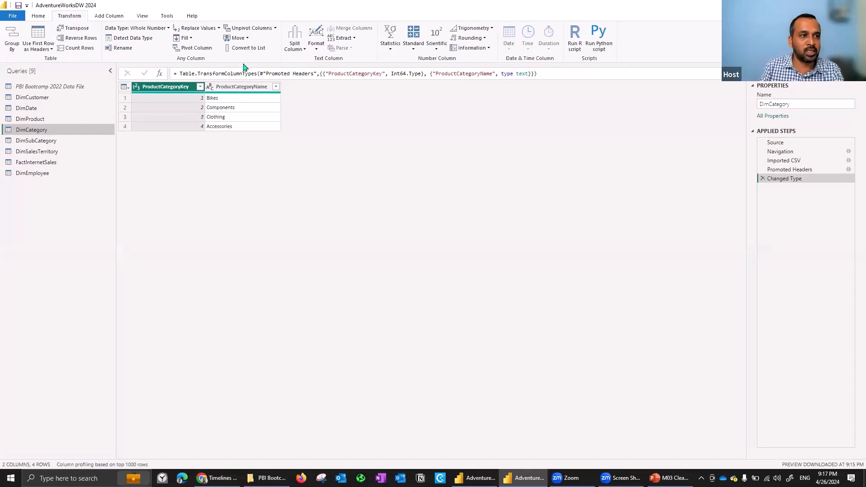
click(113, 18)
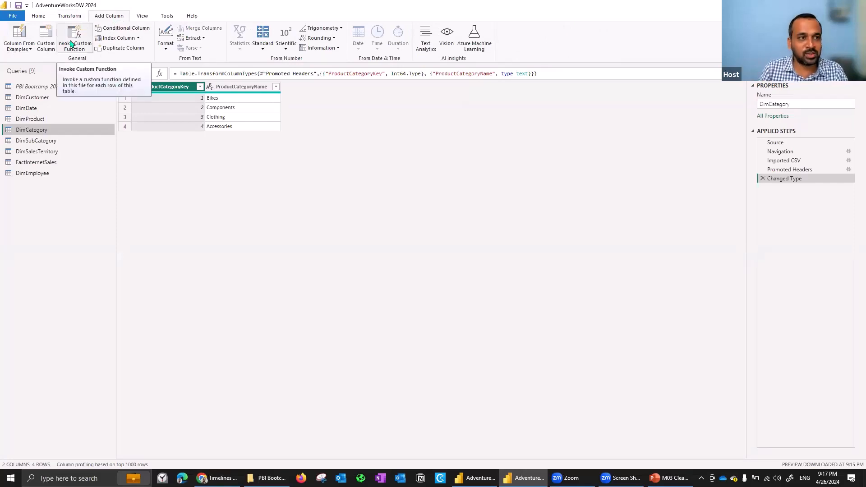
click(142, 16)
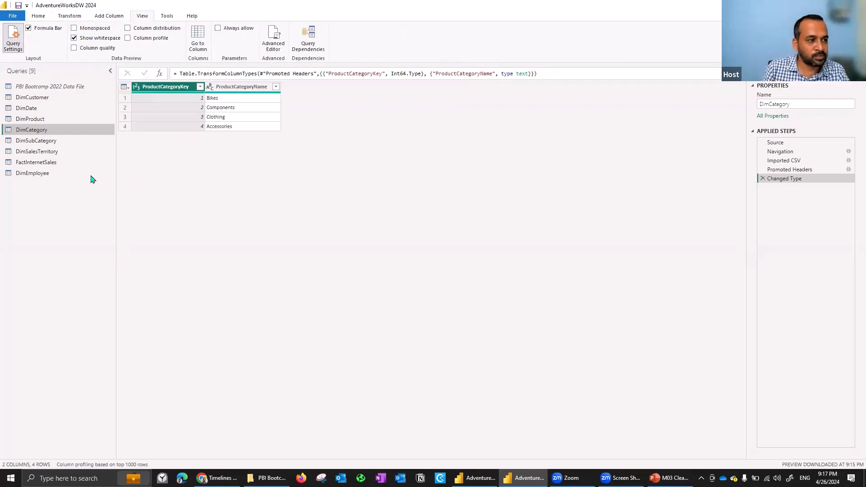
Examine the columns of the FactInternetSales and DimProduct queries across their full width.
click(51, 164)
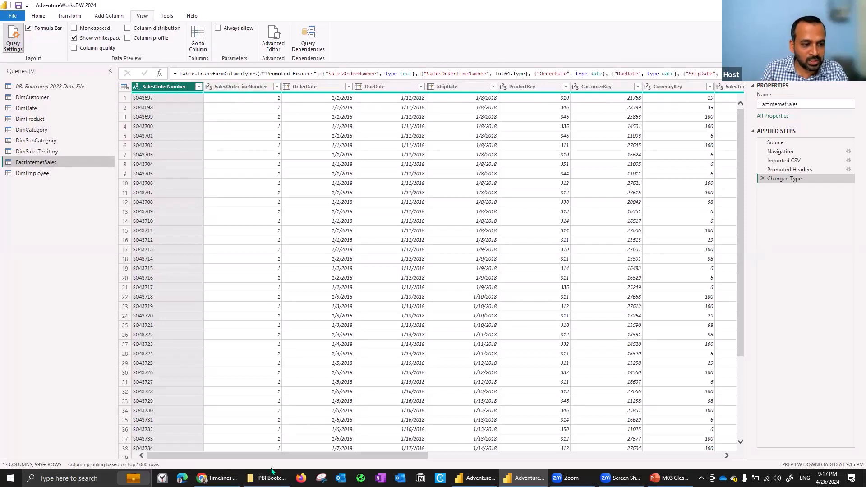
click(605, 456)
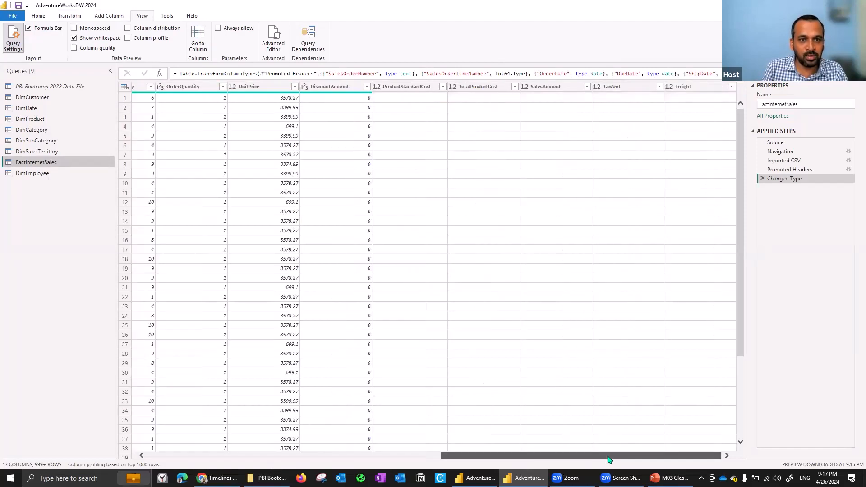
drag(614, 456, 290, 458)
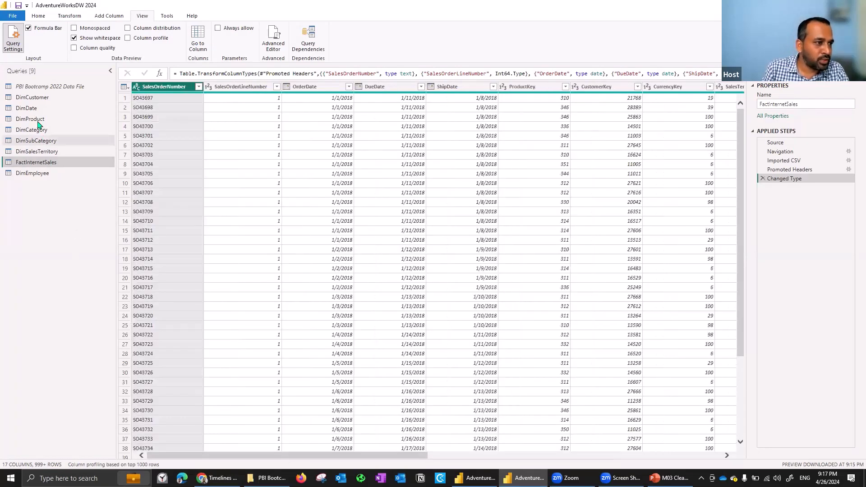
click(34, 122)
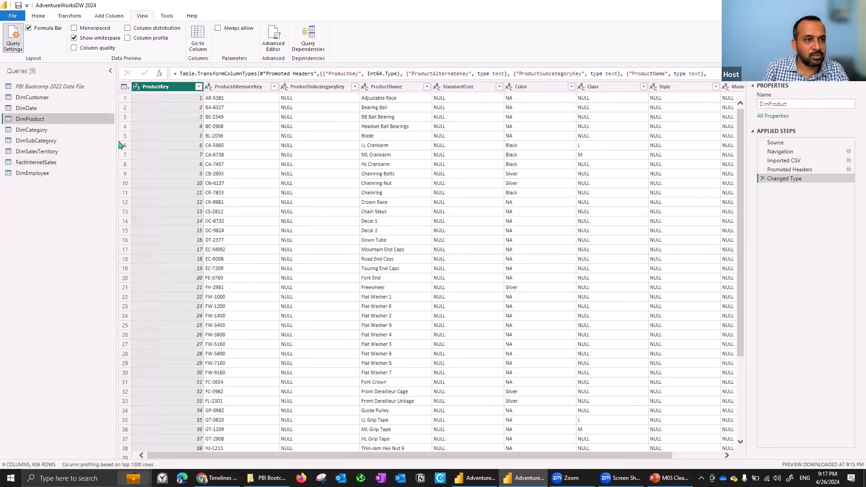
drag(485, 456, 394, 456)
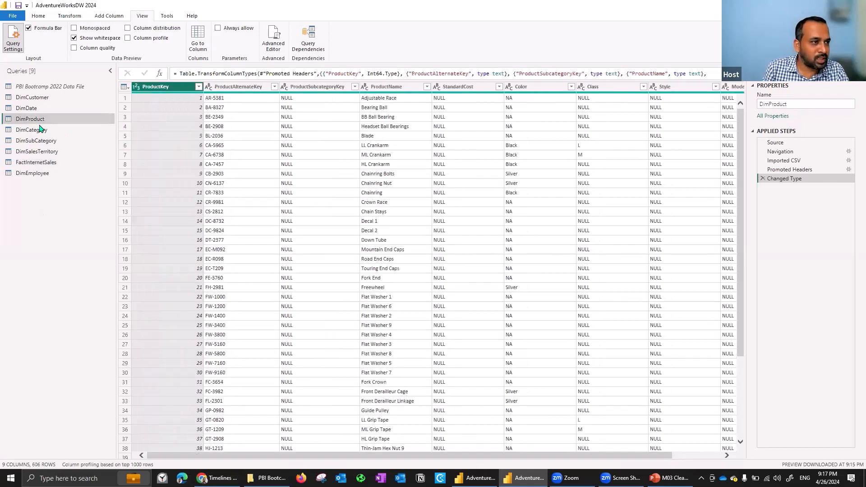
Open the DimCustomer query, check the column profiling scope options, and turn on column quality for the preview.
click(50, 101)
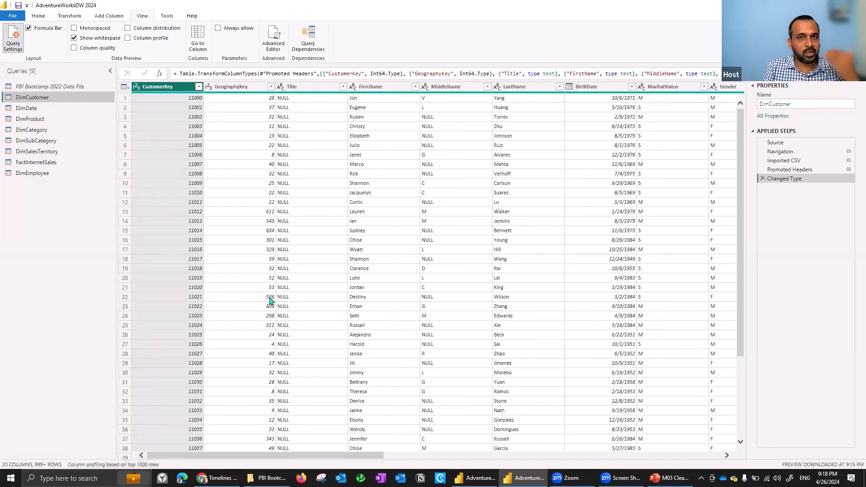
click(129, 465)
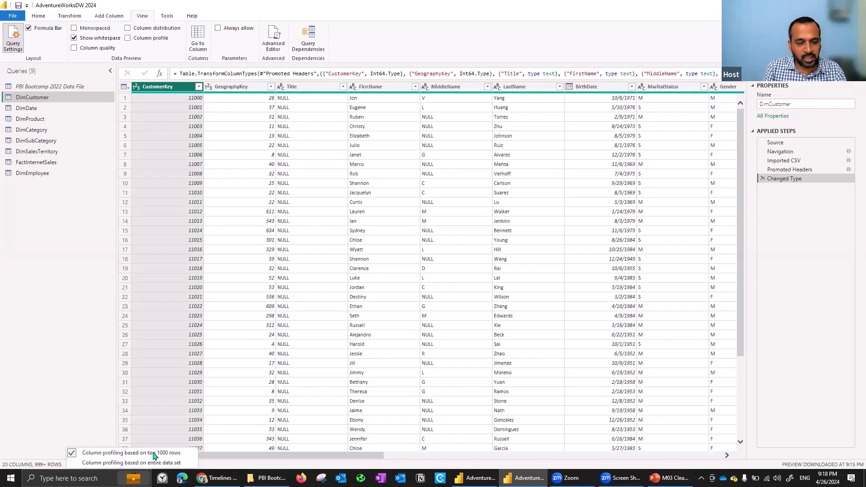
click(71, 358)
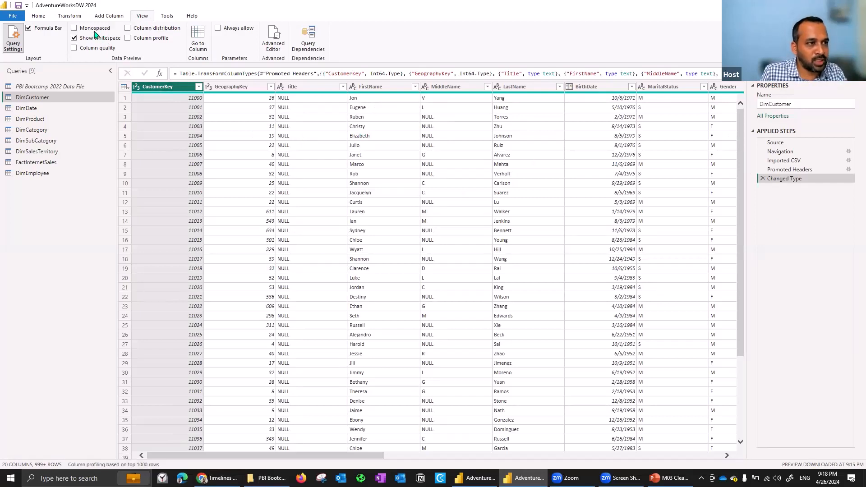
click(100, 48)
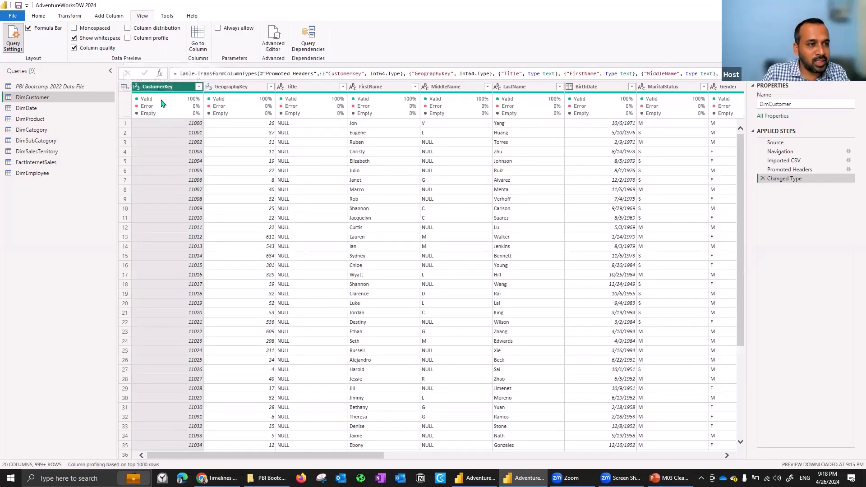
mouse_move(147, 99)
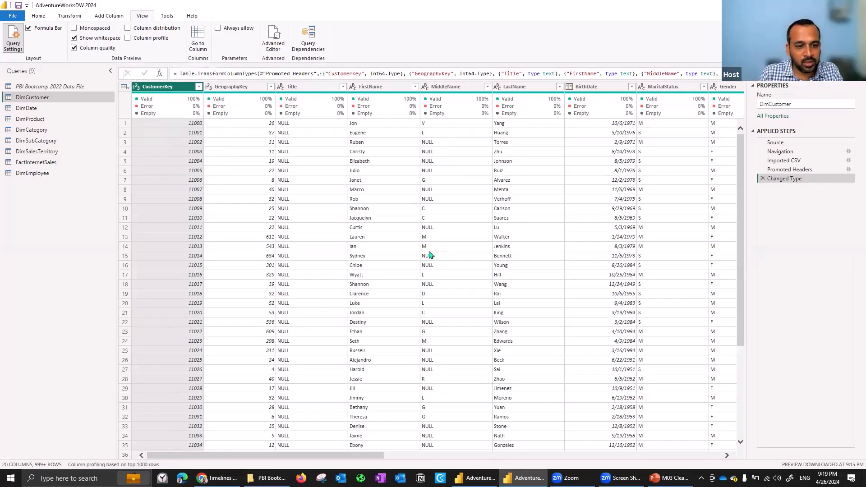
Replace the text value NULL with null in the MiddleName column of DimCustomer.
click(446, 88)
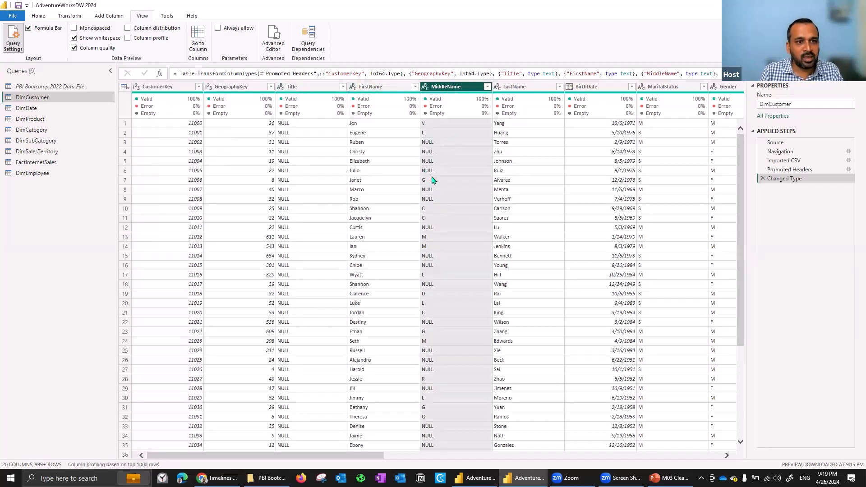
click(440, 143)
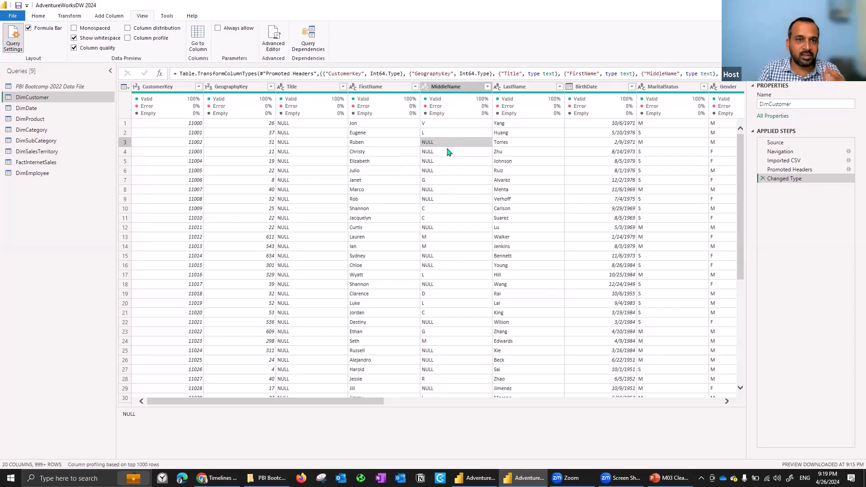
right_click(438, 87)
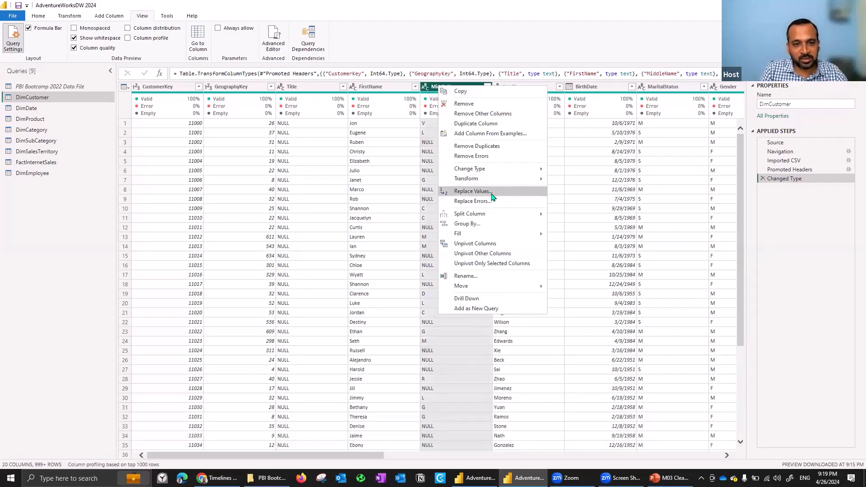
click(473, 192)
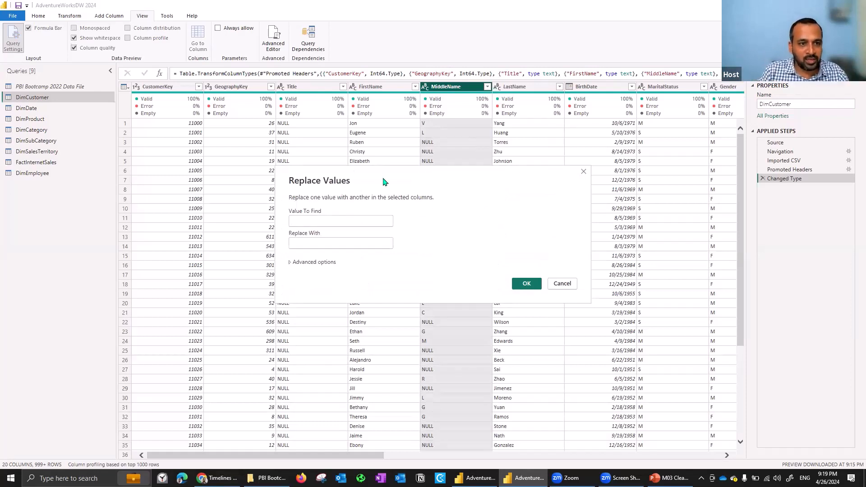
drag(398, 180, 459, 248)
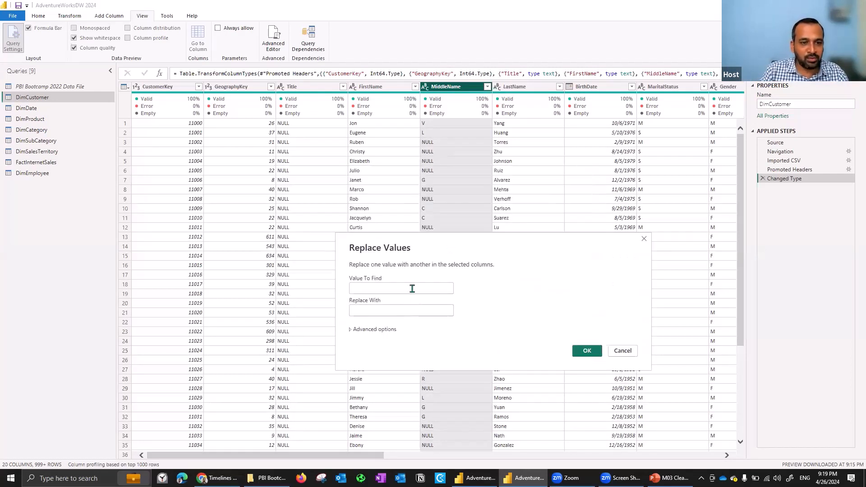
text(NULL)
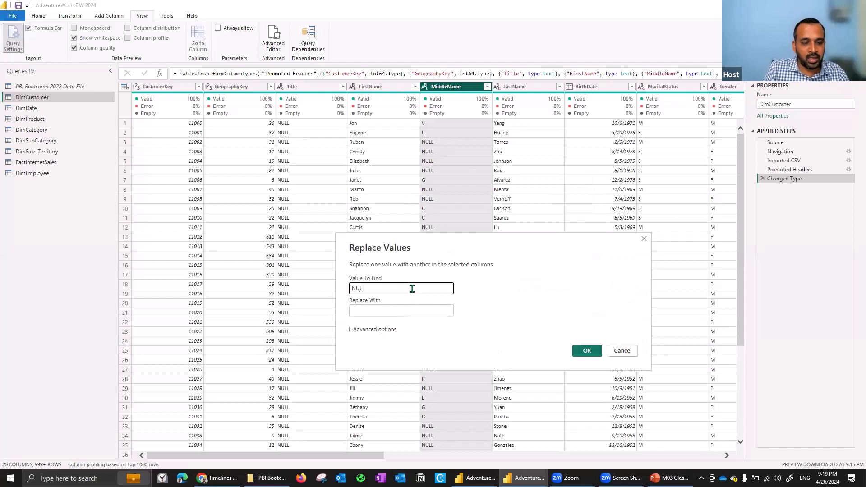
click(404, 311)
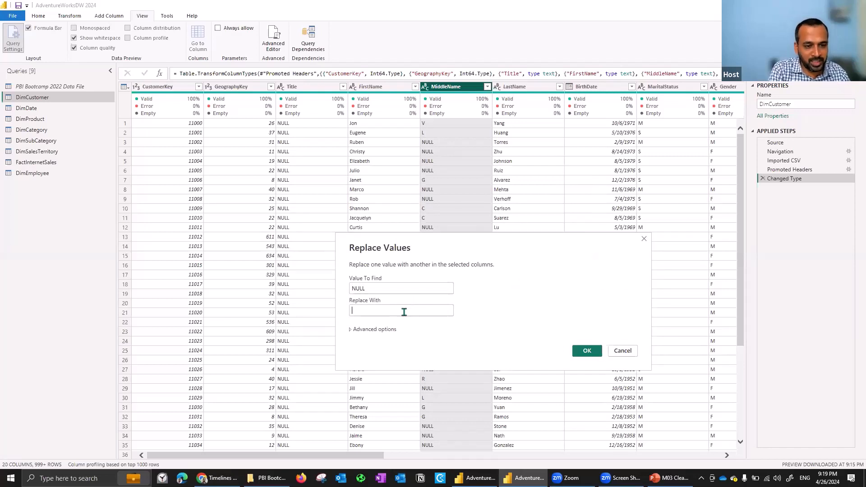
text(null)
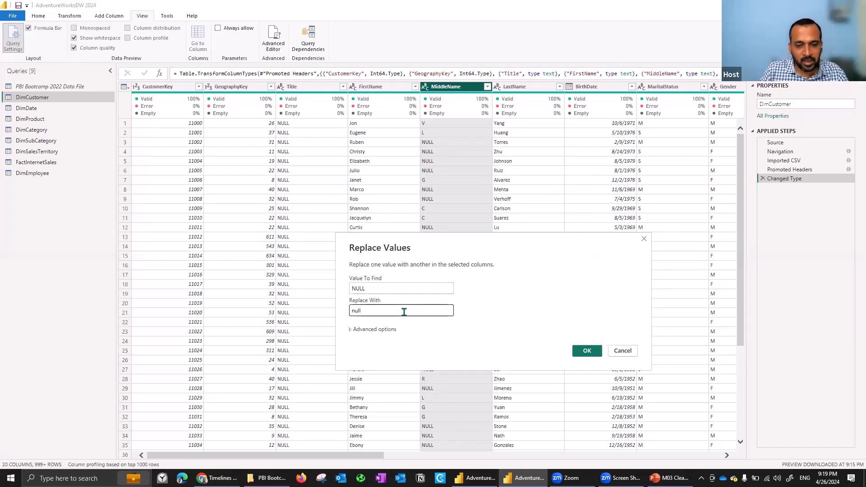
click(590, 349)
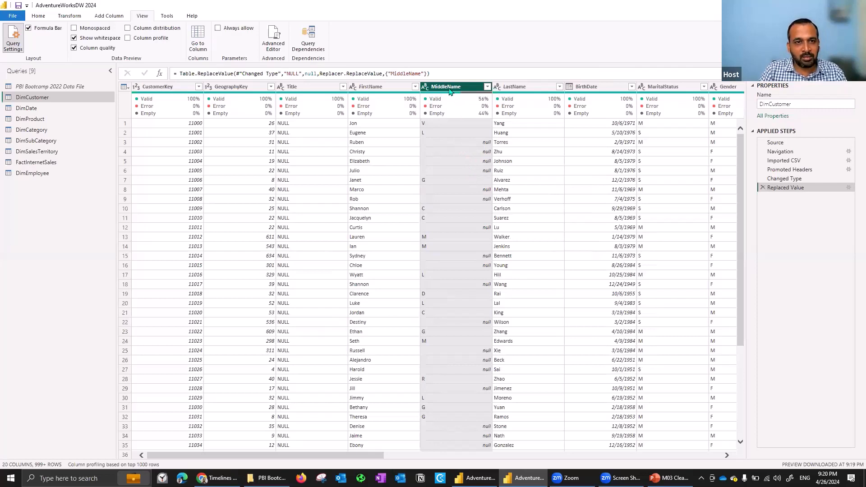
Compare the MiddleName column of DimCustomer before and after the value replacement, ending on the Changed Type step.
mouse_move(449, 98)
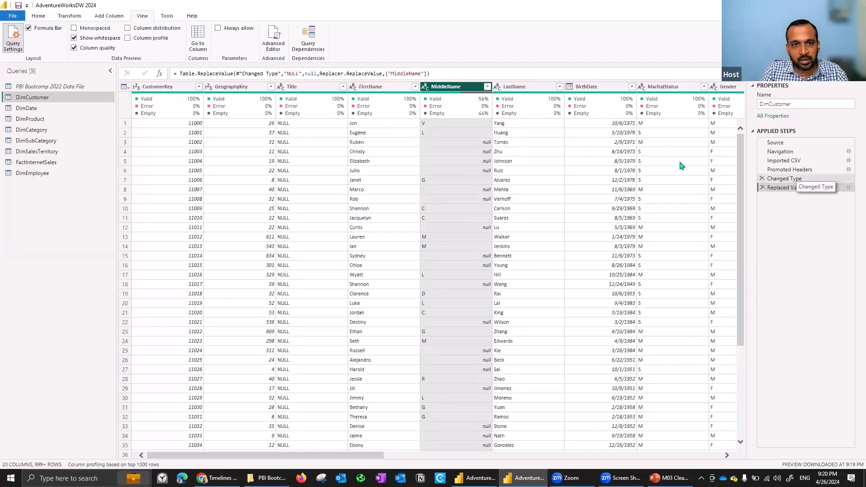
key(Up)
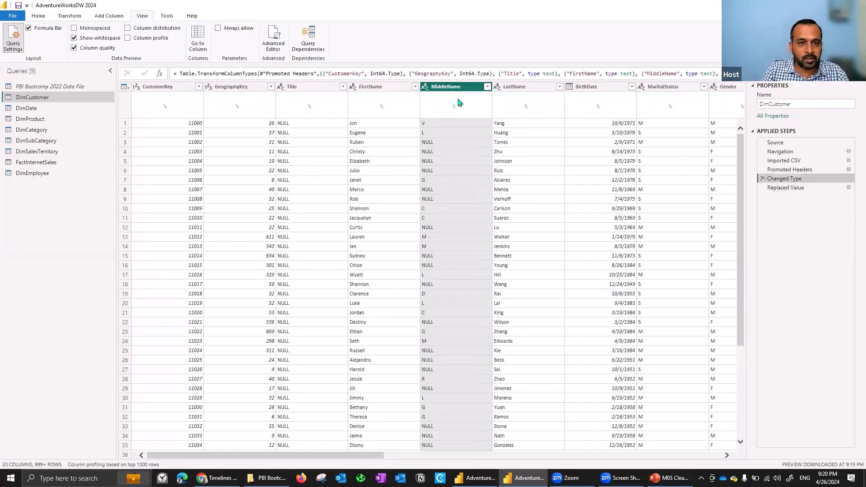
mouse_move(474, 105)
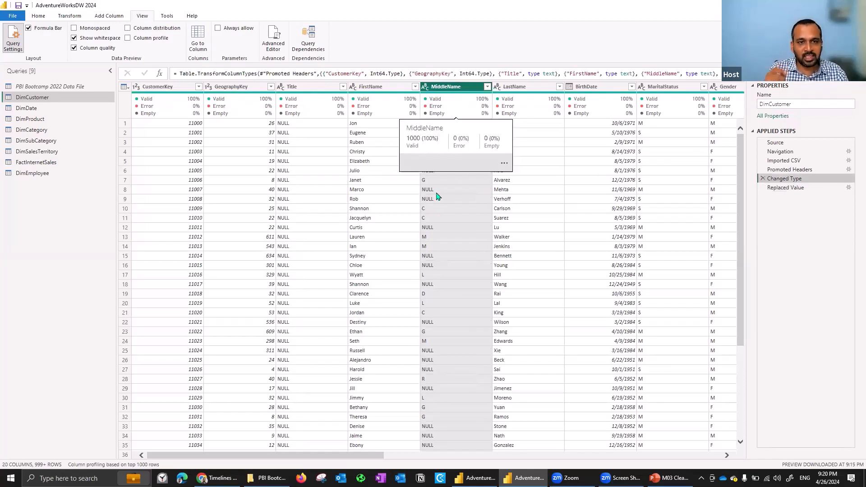
click(790, 188)
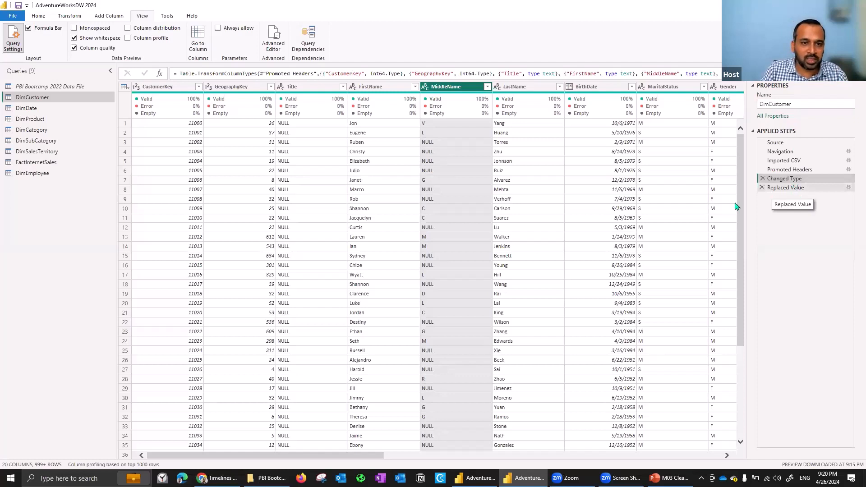
click(797, 189)
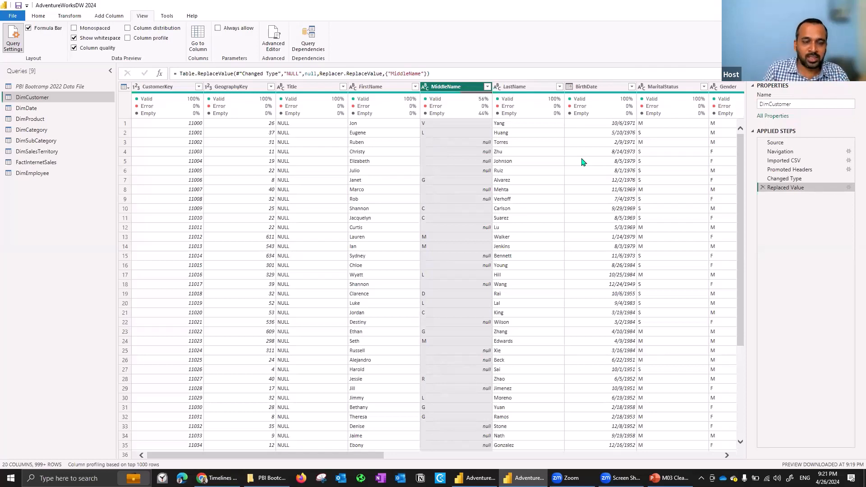
click(794, 179)
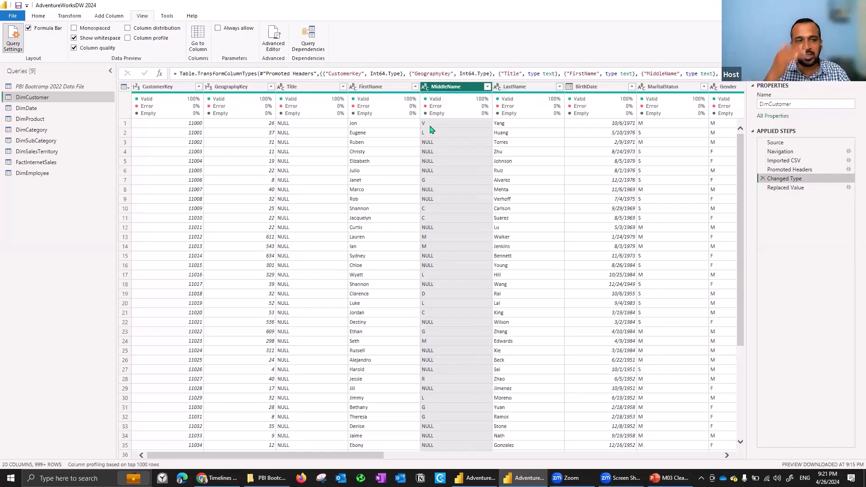
Insert a Merge Columns operation for FirstName, MiddleName and LastName as an added column after the Changed Type step.
click(69, 16)
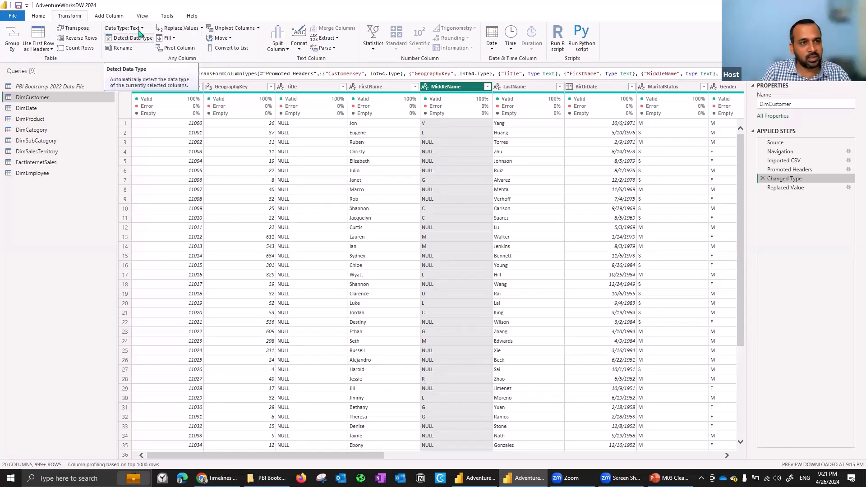
click(114, 18)
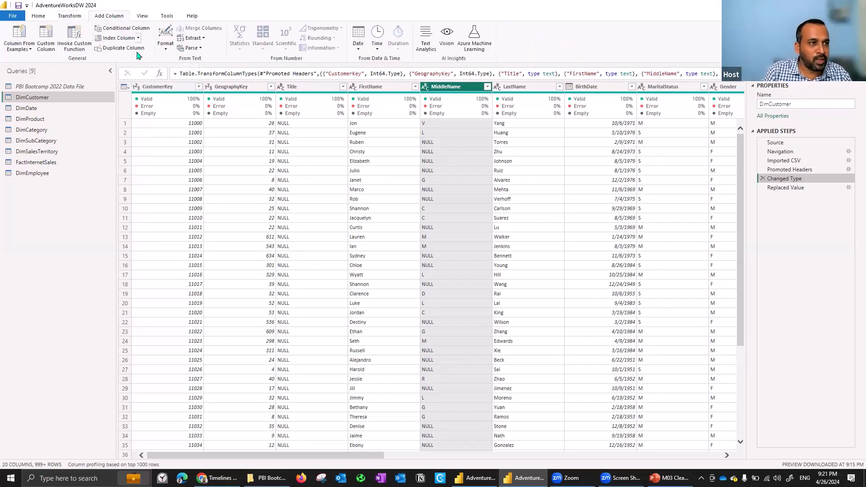
click(386, 88)
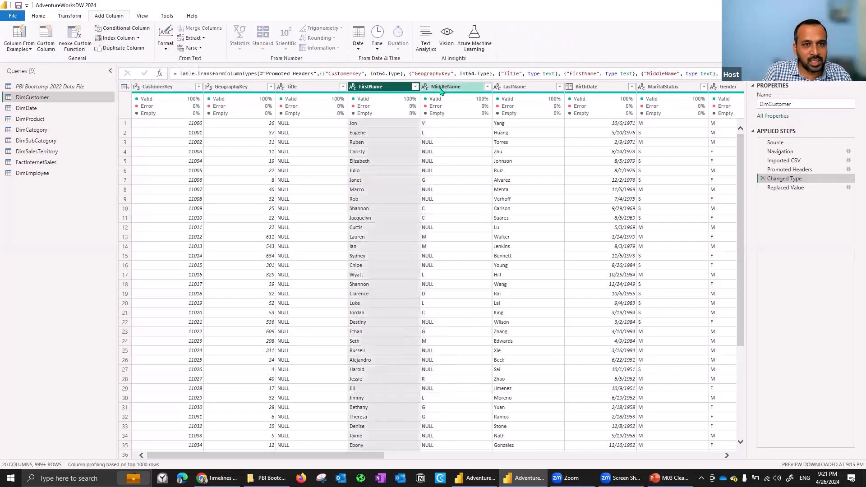
shift+click(519, 88)
right_click(521, 92)
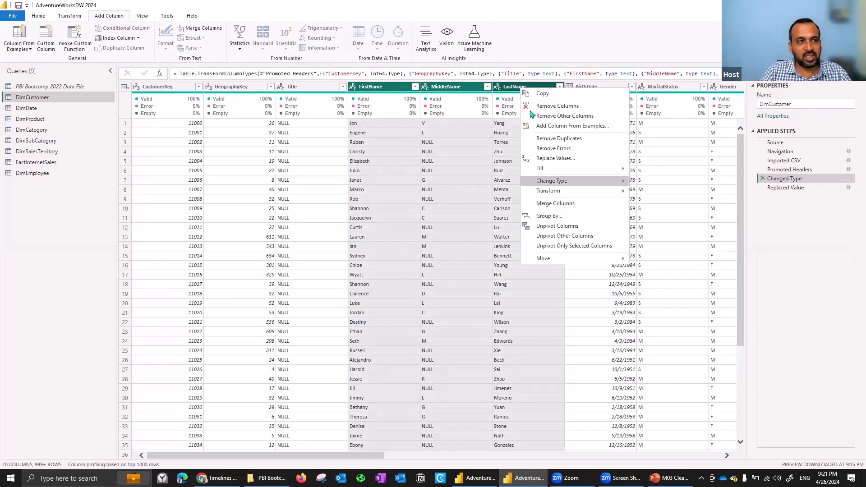
click(564, 59)
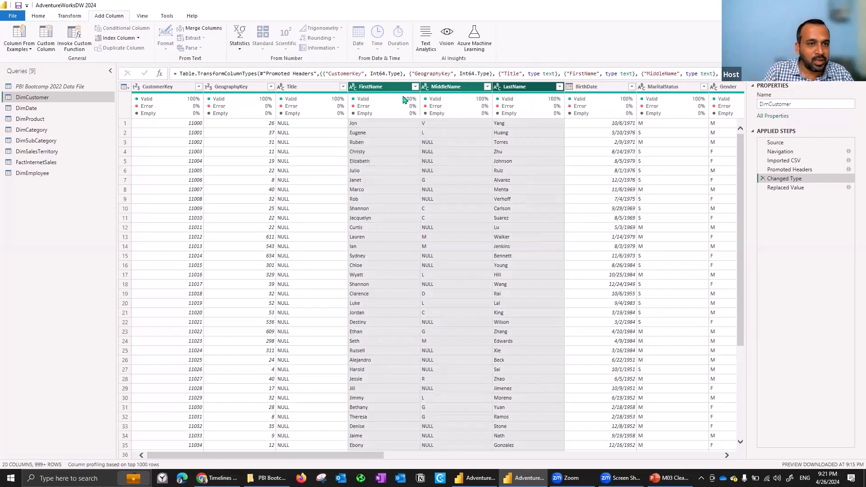
mouse_move(397, 96)
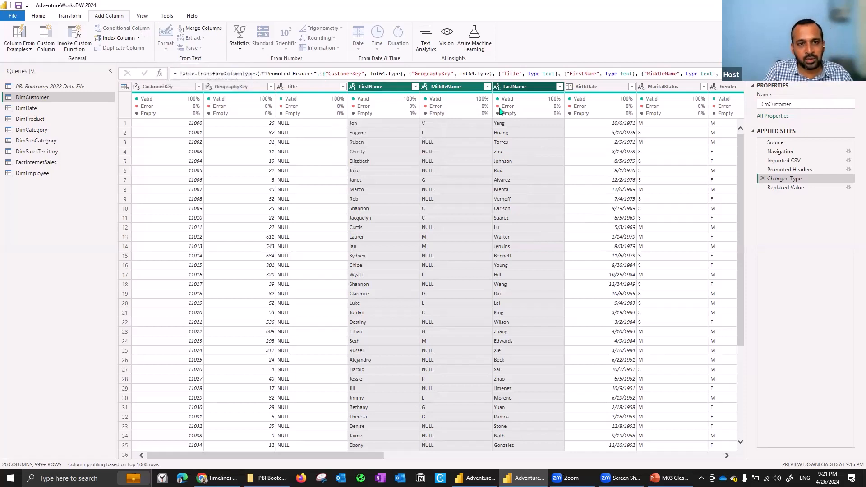
click(203, 30)
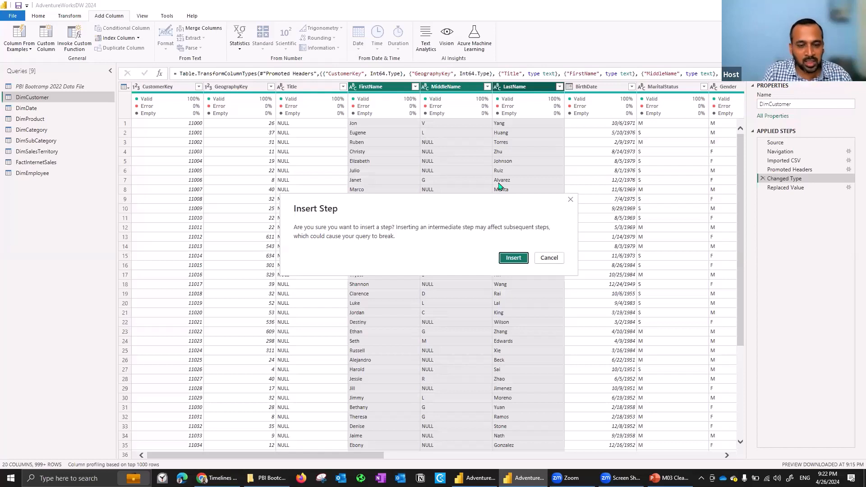
click(514, 258)
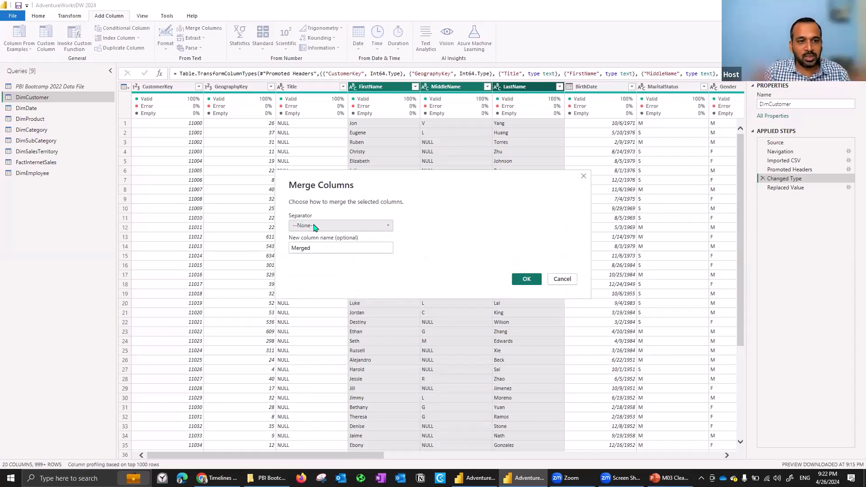
Merge the selected name columns with a Space separator into a new column named Customer Full Name.
click(315, 227)
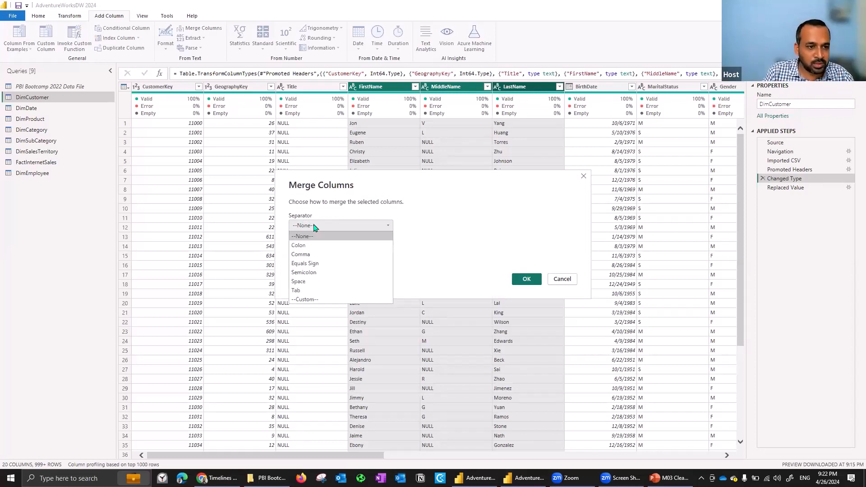
click(306, 281)
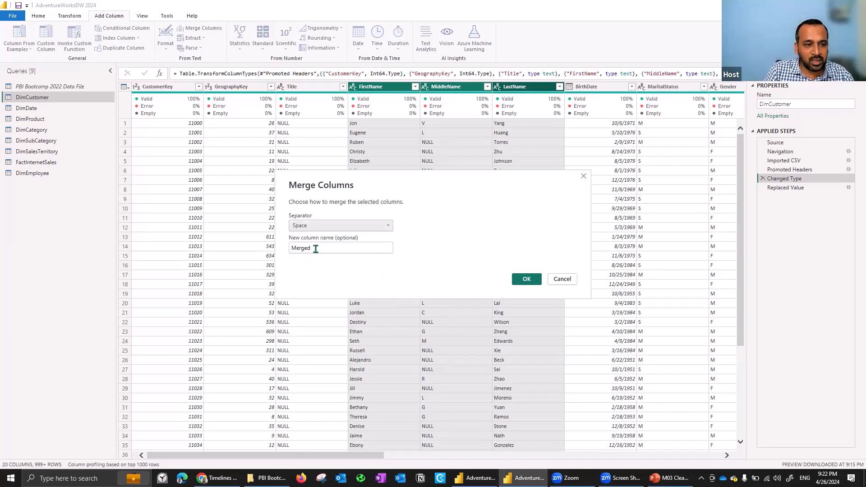
drag(316, 248, 284, 251)
text(C)
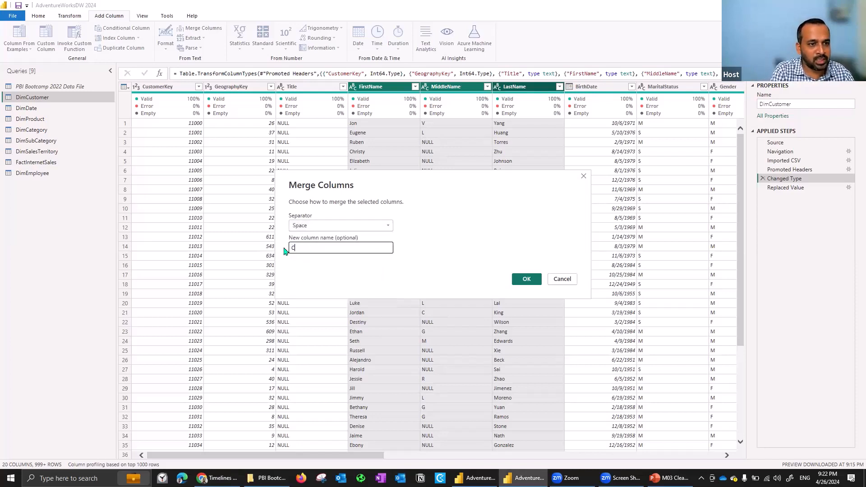
text(usto)
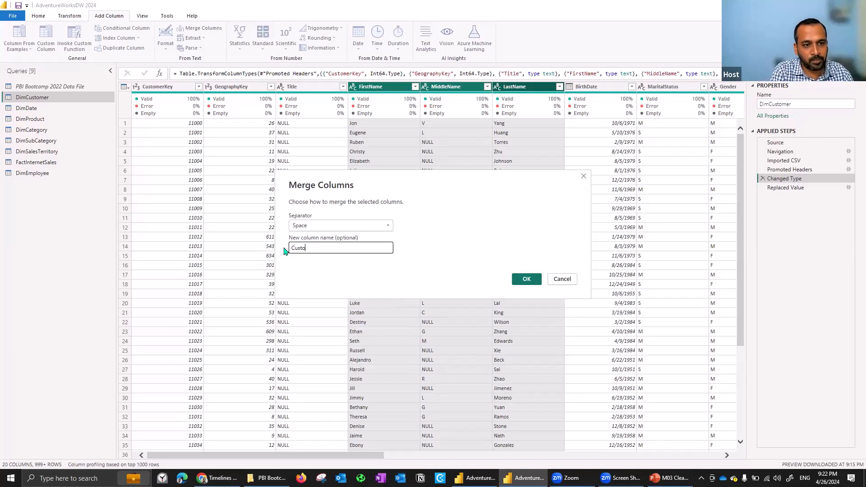
text(mer Full Name)
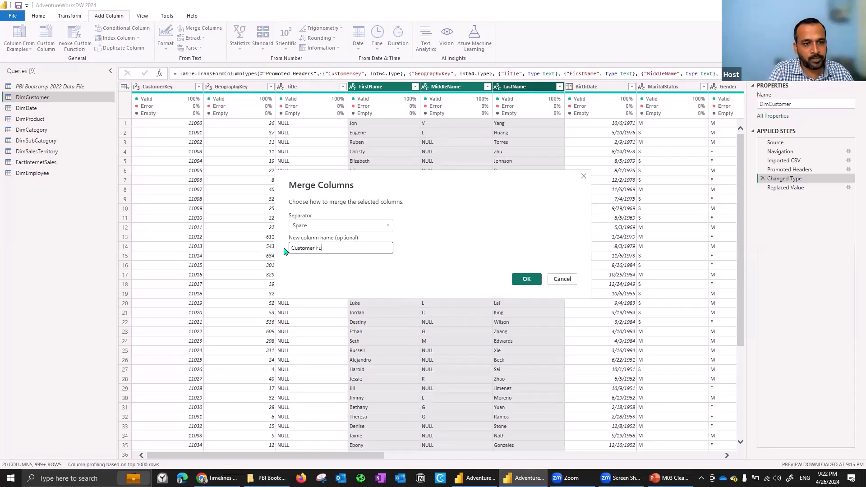
click(526, 279)
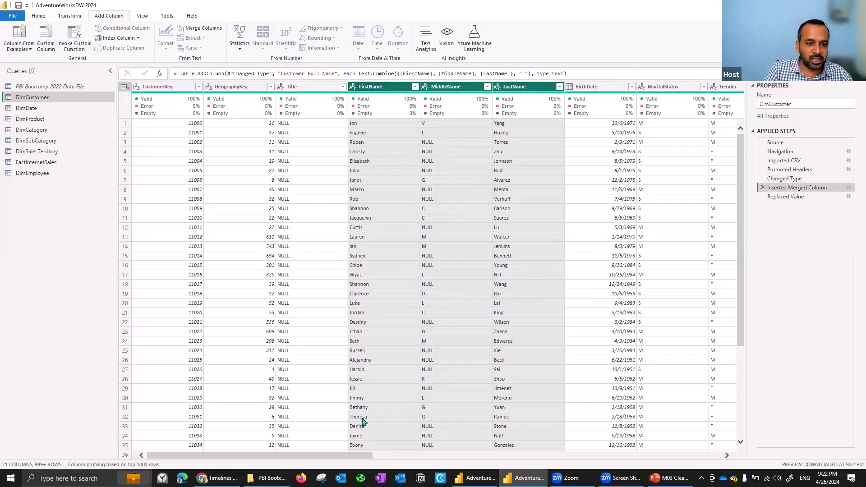
Examine the Customer Full Name column and compare it with the FirstName, MiddleName and LastName columns.
click(727, 455)
drag(728, 457, 742, 456)
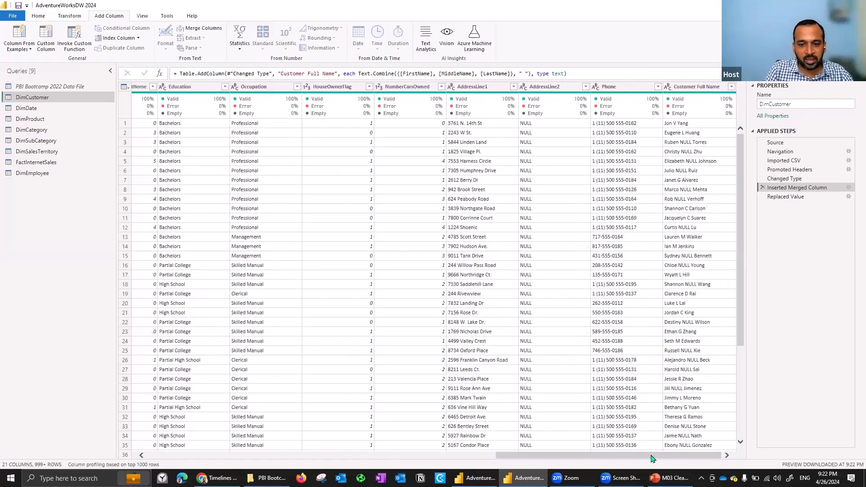
scroll(415, 450, left, 6)
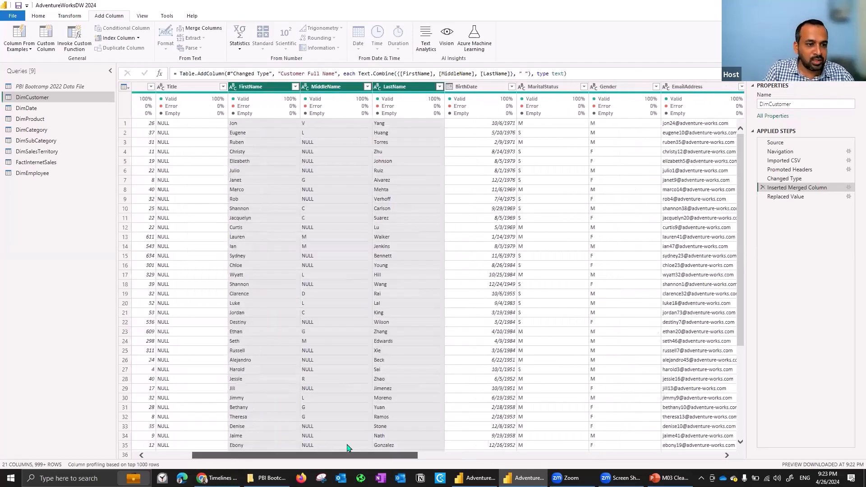
mouse_move(301, 115)
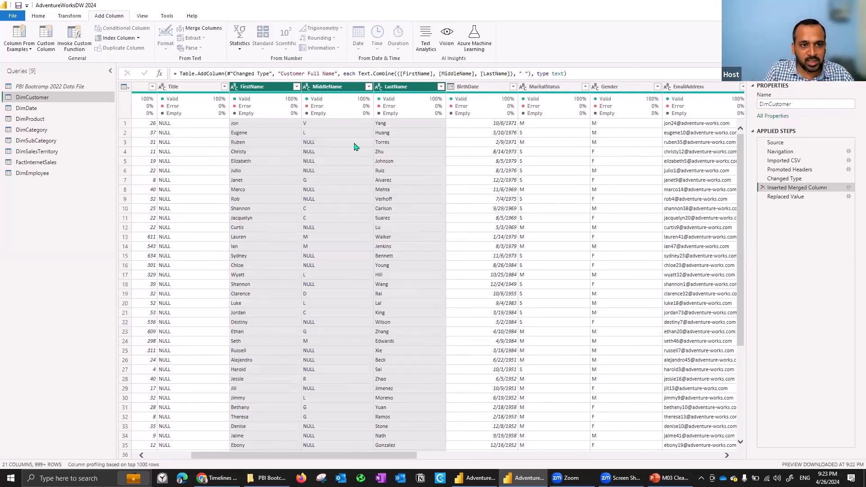
drag(411, 456, 721, 470)
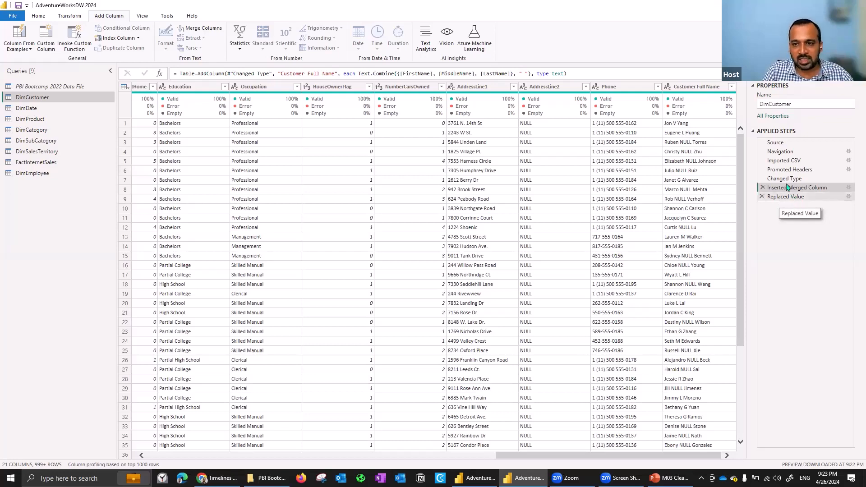
Move the Replaced Value step ahead of the Inserted Merged Column step in DimCustomer.
click(791, 197)
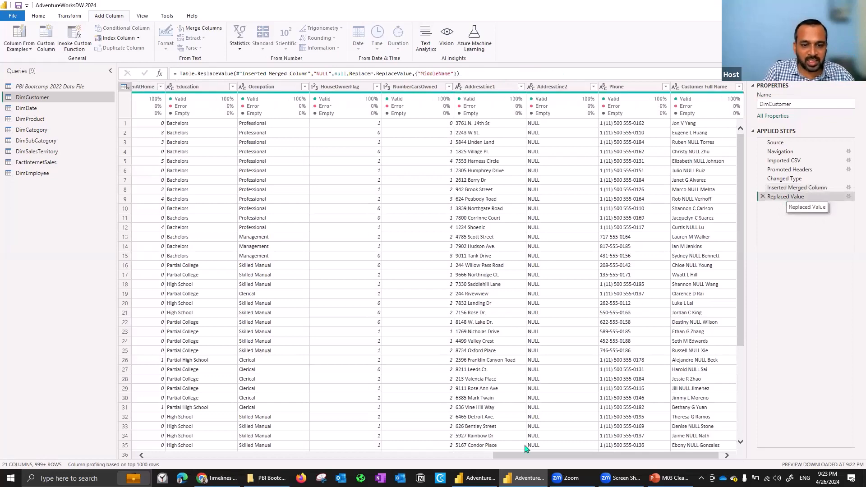
drag(523, 456, 353, 441)
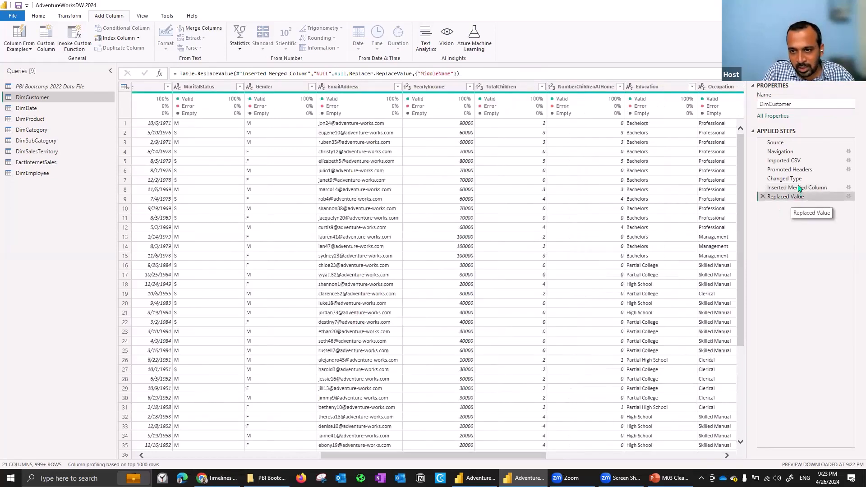
drag(799, 196, 800, 187)
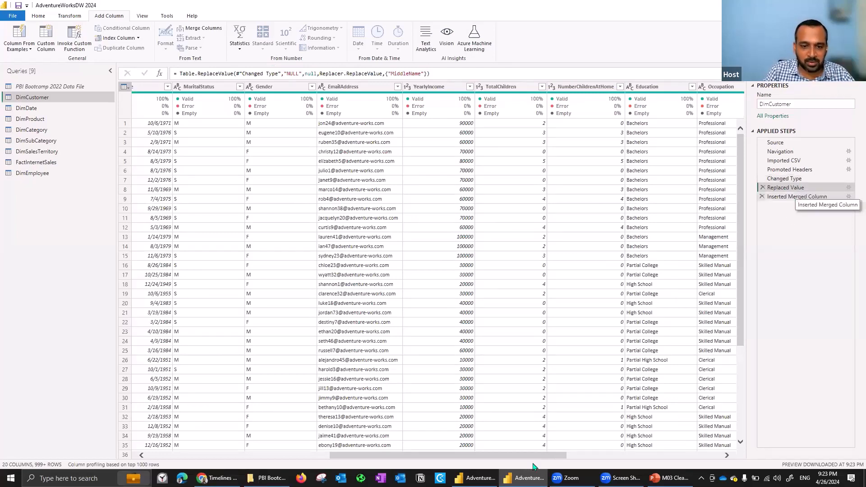
Check the MiddleName column at the Replaced Value step and the Customer Full Name column at the Inserted Merged Column step.
drag(466, 456, 378, 450)
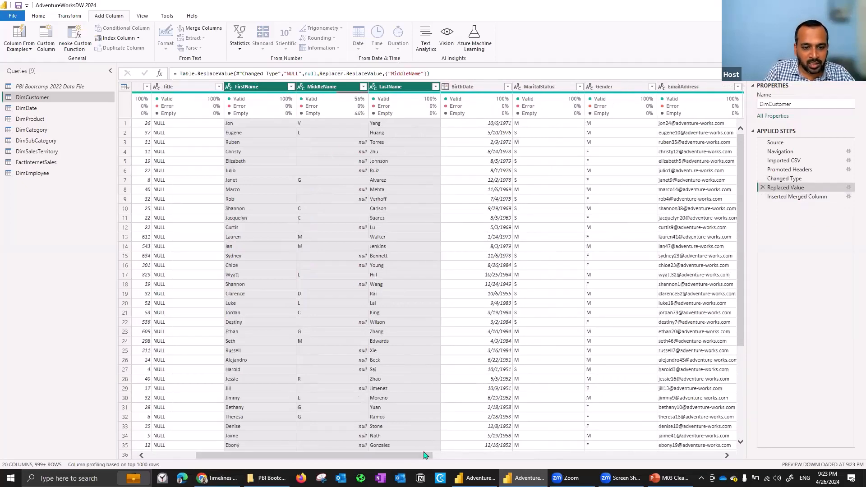
drag(425, 453, 765, 457)
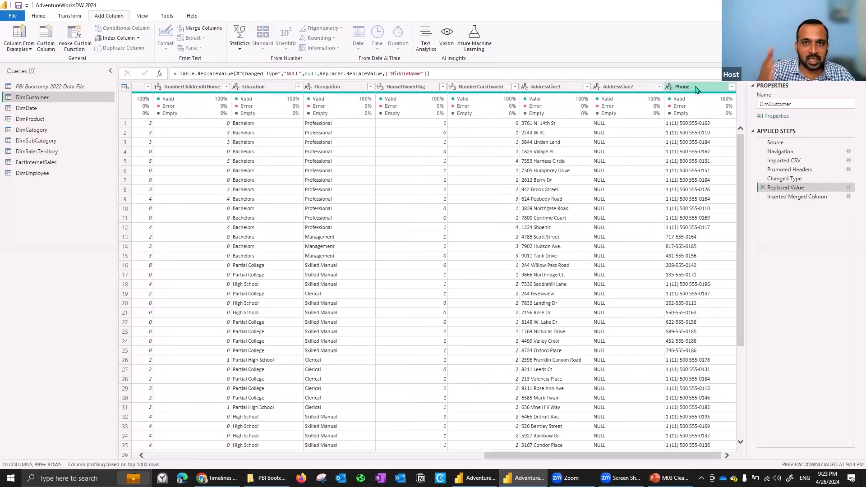
click(791, 198)
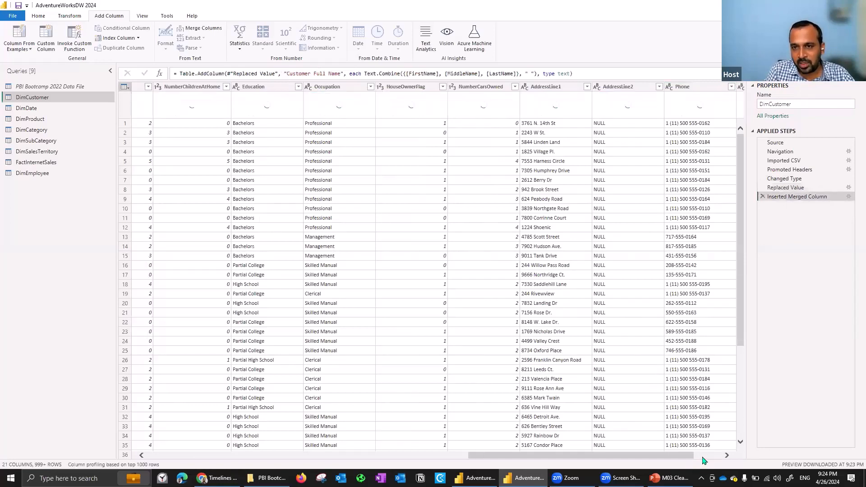
click(726, 455)
click(726, 456)
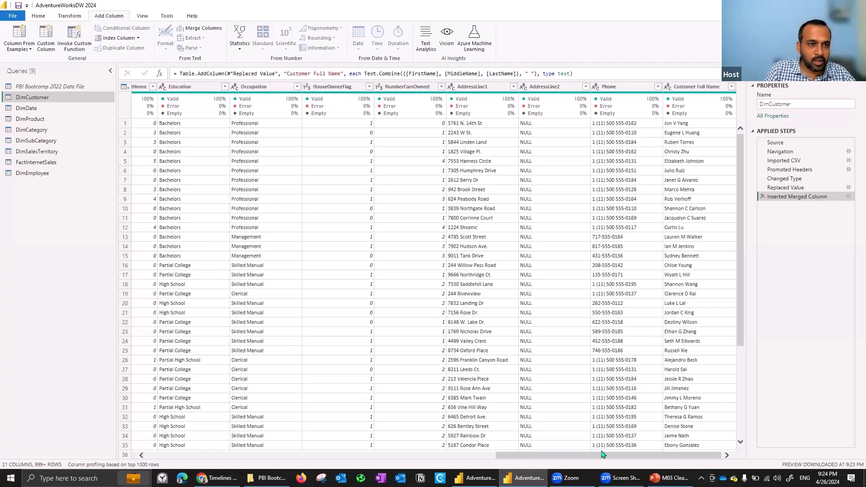
Add a custom column named Full Name to DimCustomer with the formula [FirstName] & [MiddleName] & [LastName].
drag(602, 454, 380, 449)
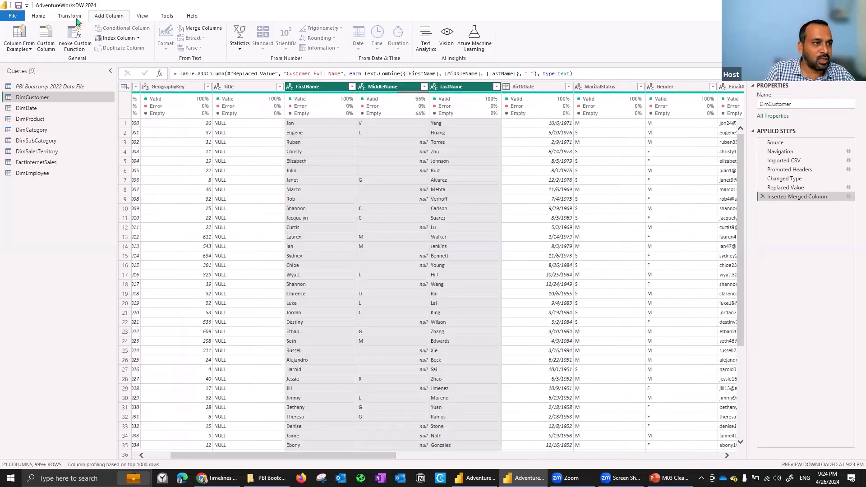
click(47, 45)
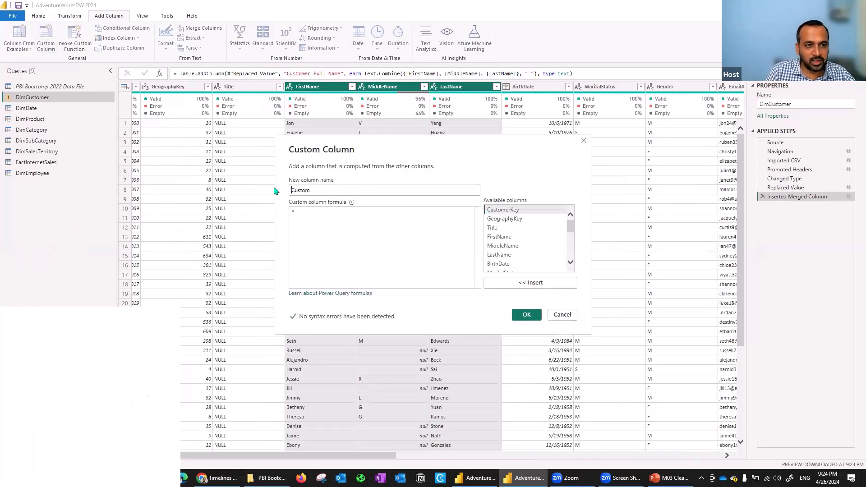
text(Full )
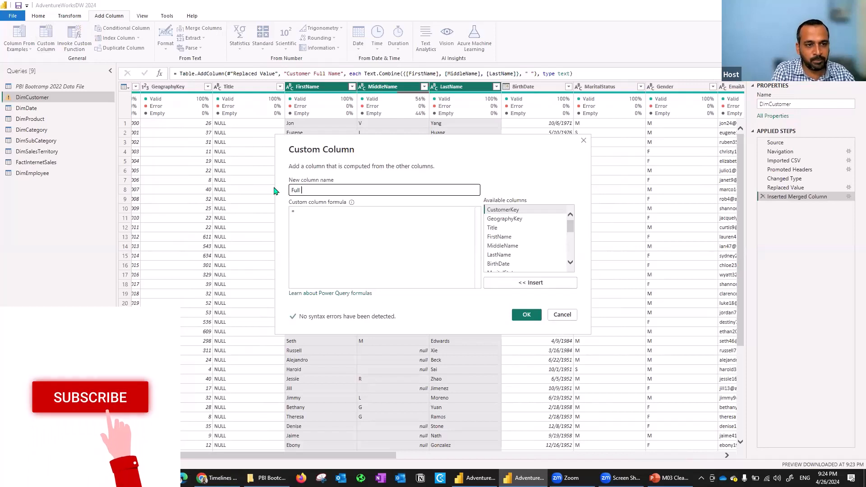
text(Name)
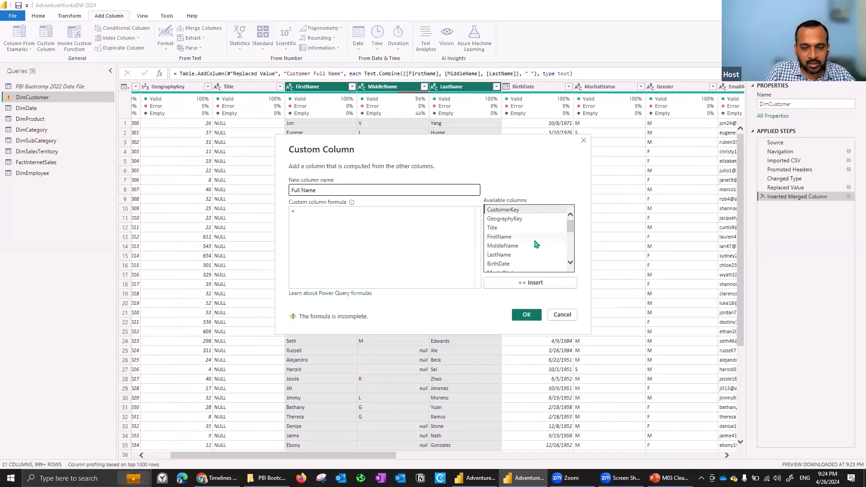
click(509, 241)
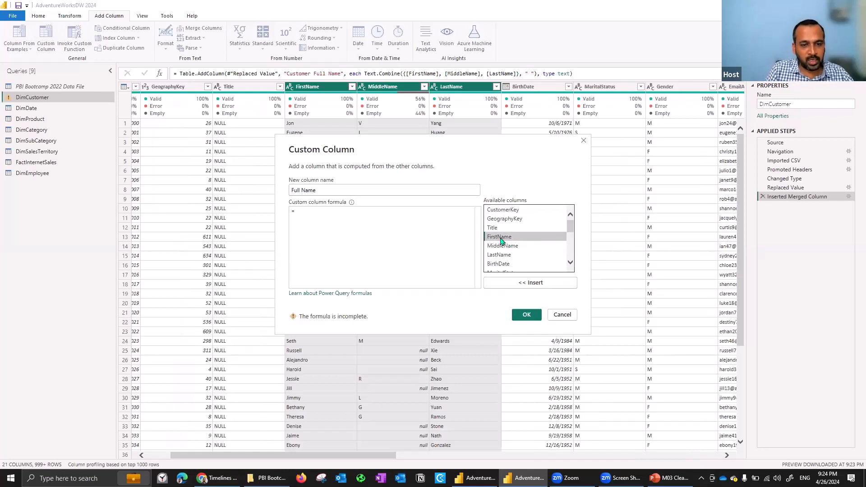
double_click(501, 242)
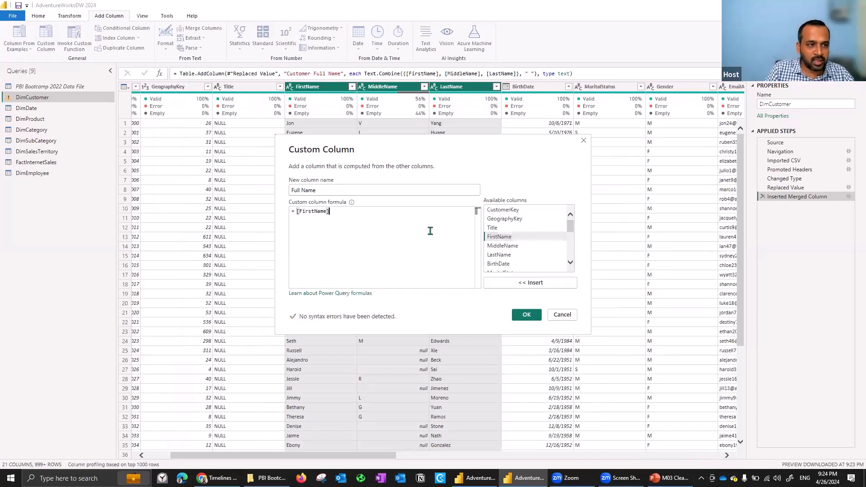
text(&)
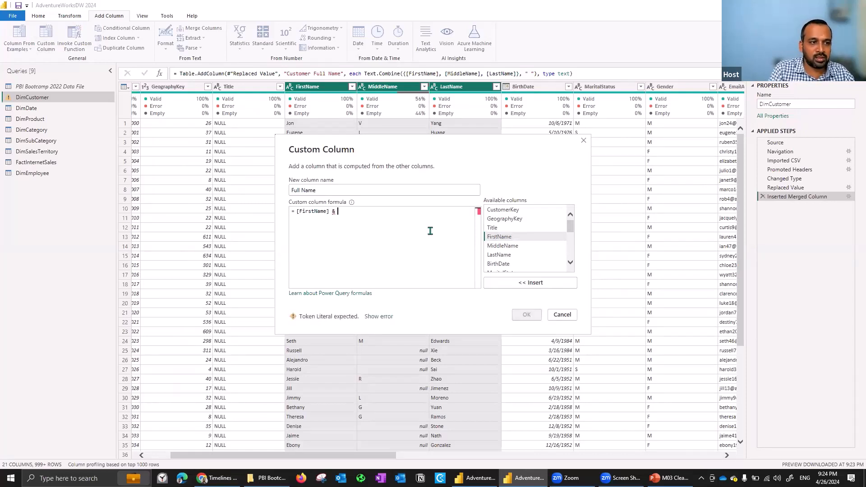
double_click(502, 246)
text(&)
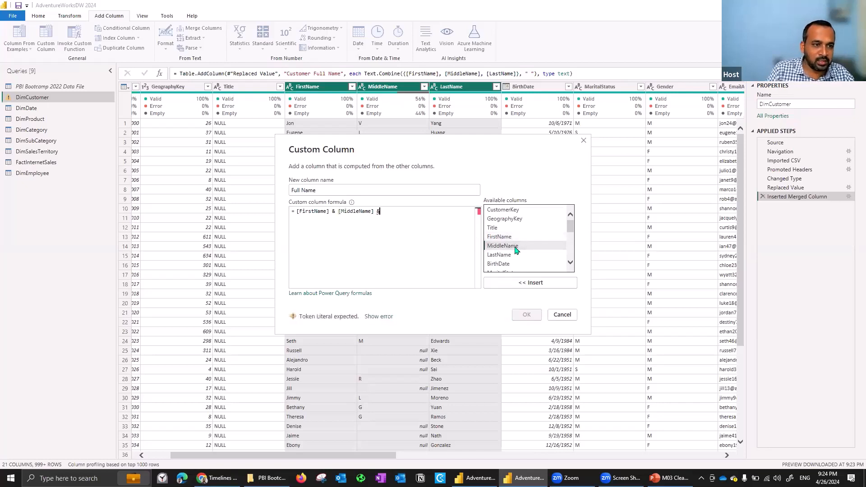
double_click(512, 256)
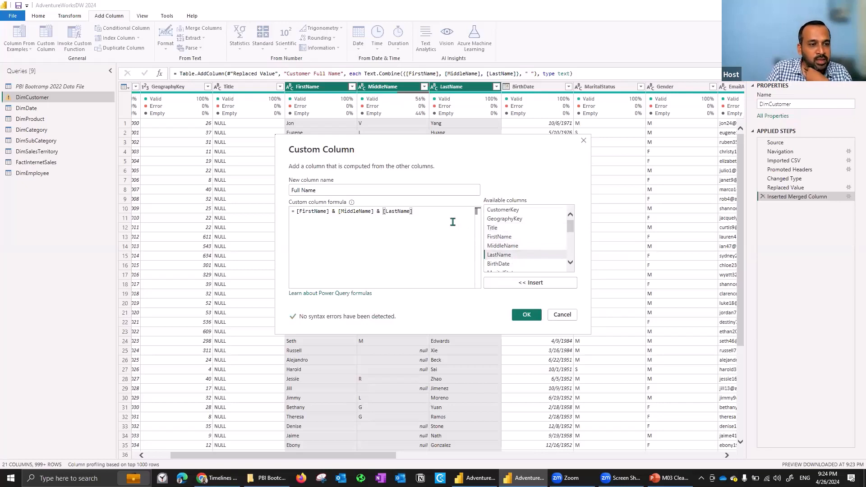
click(528, 318)
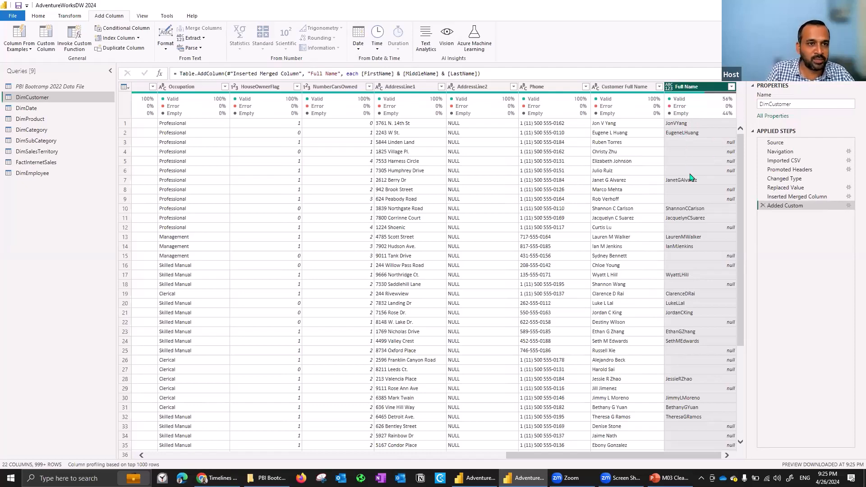
Open DimCustomer's full M code in an enlarged Advanced Editor and insert a blank line after the Replaced Value step.
click(43, 18)
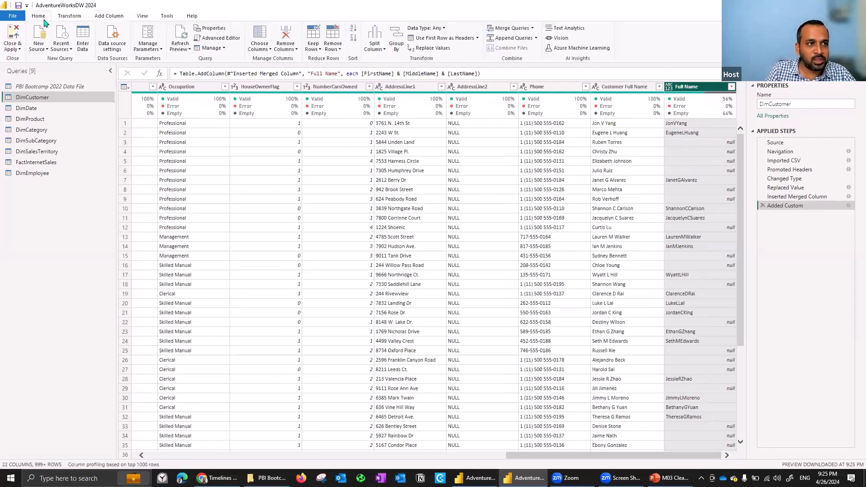
click(216, 39)
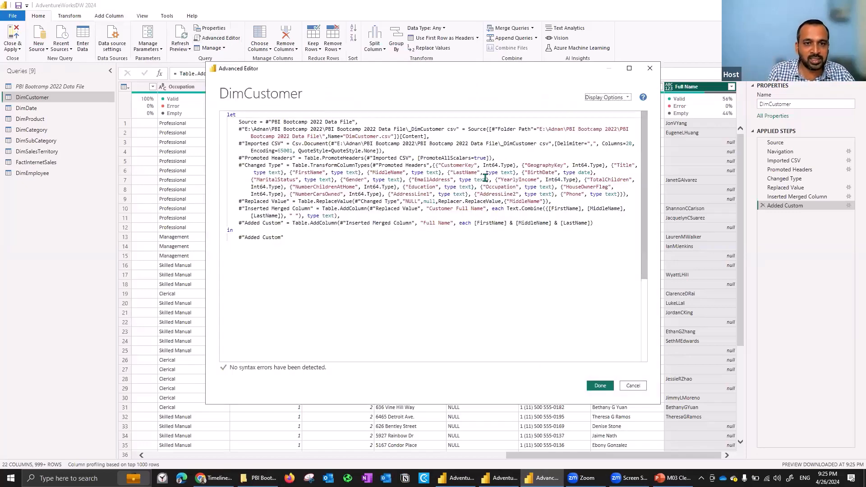
click(564, 200)
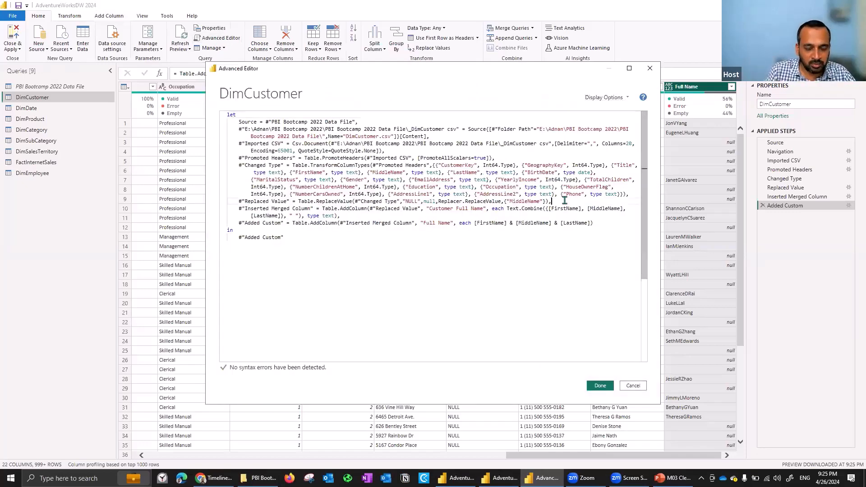
key(Return)
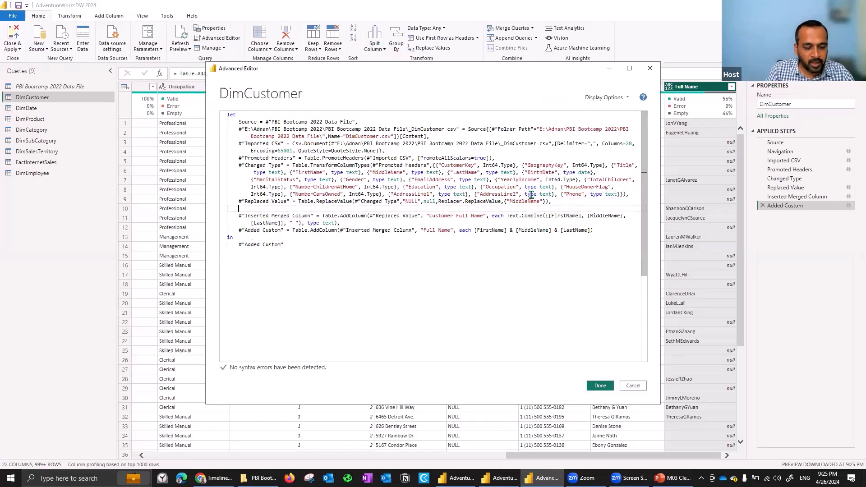
click(629, 68)
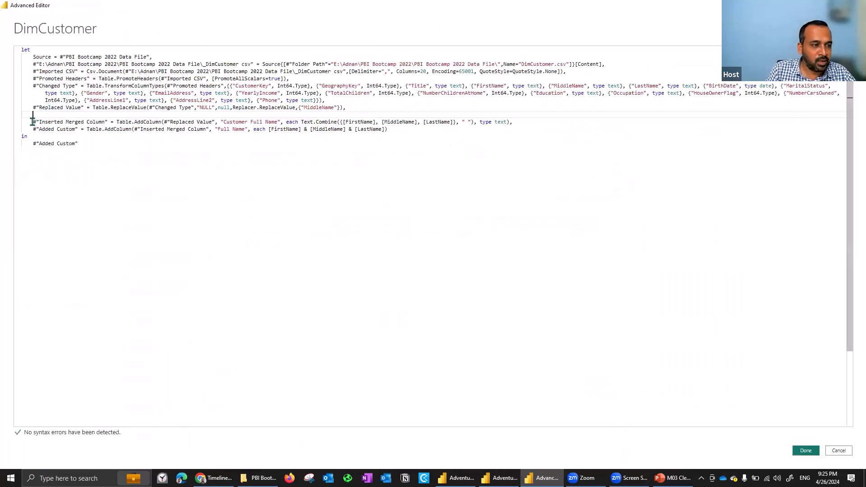
Examine how the Inserted Merged Column step references Replaced Value and which step the in clause outputs.
drag(32, 122, 212, 121)
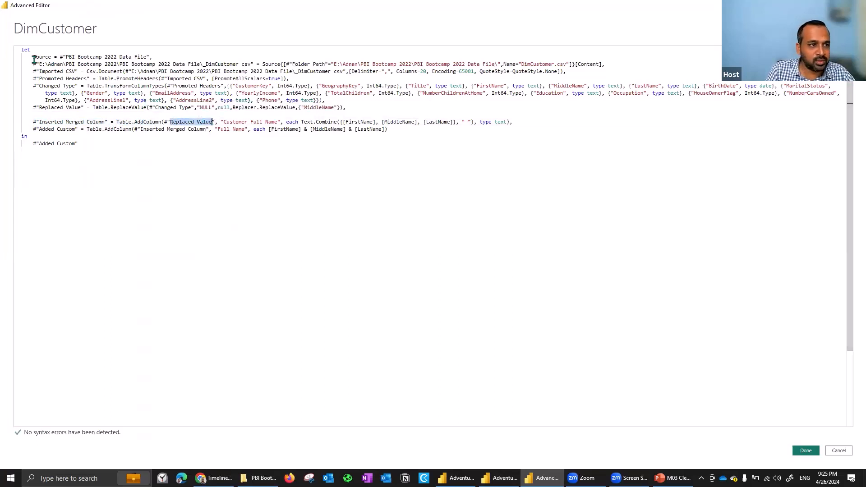
mouse_move(137, 57)
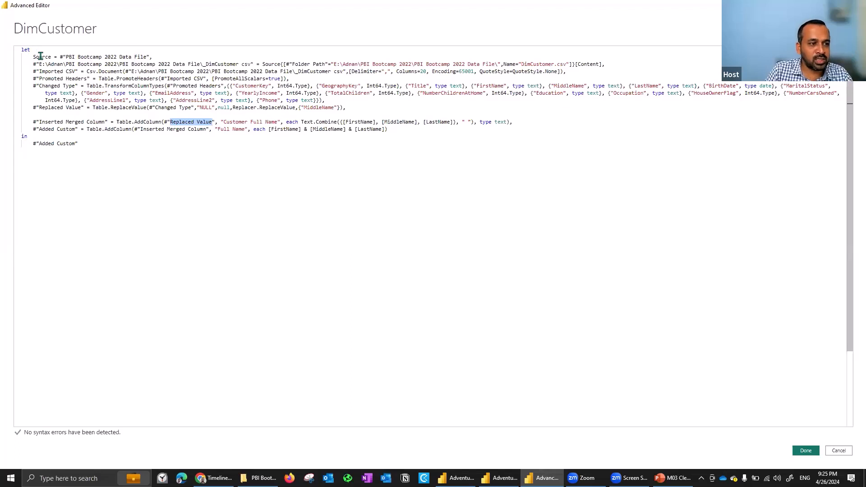
click(21, 146)
click(33, 145)
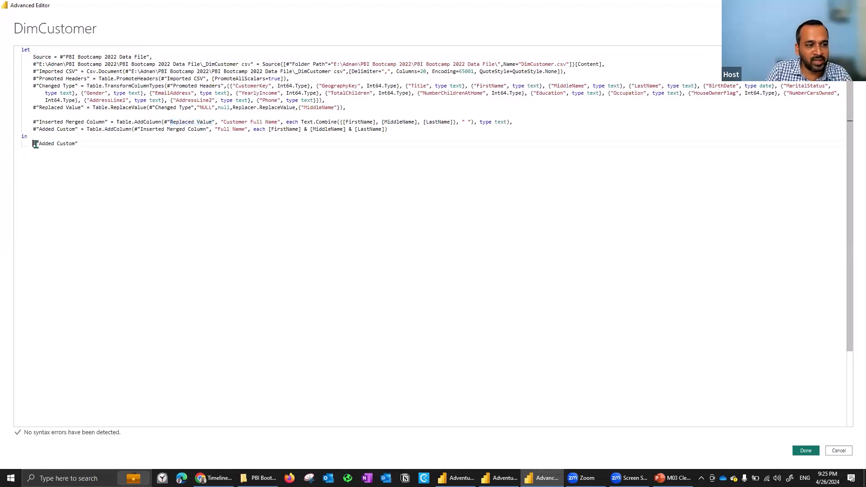
shift+click(98, 140)
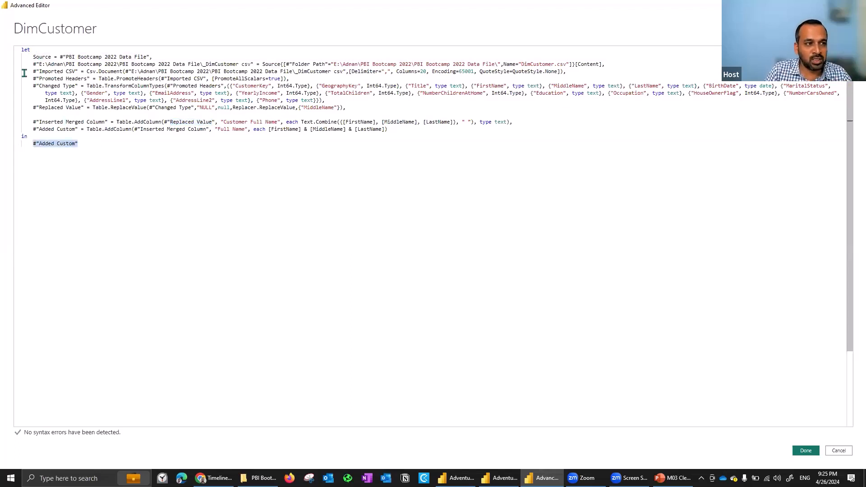
click(104, 155)
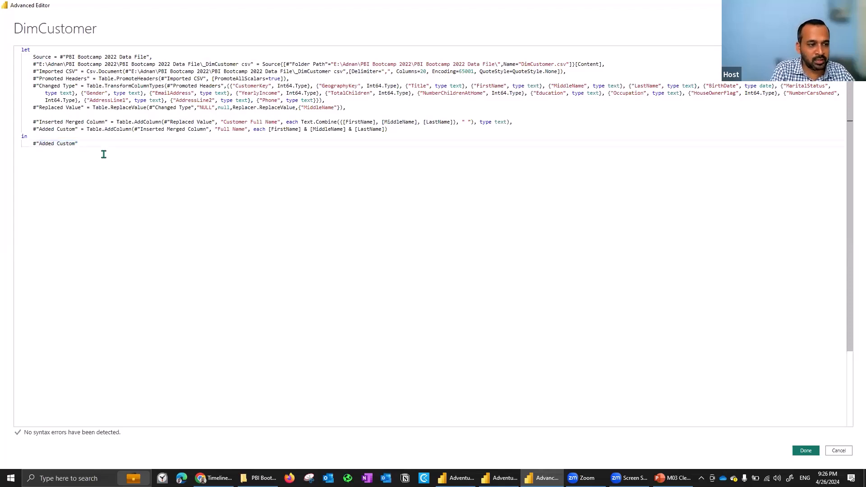
Write a sample block with the lines Let, Source, in and source below the query's output expression.
key(Return)
text(Let )
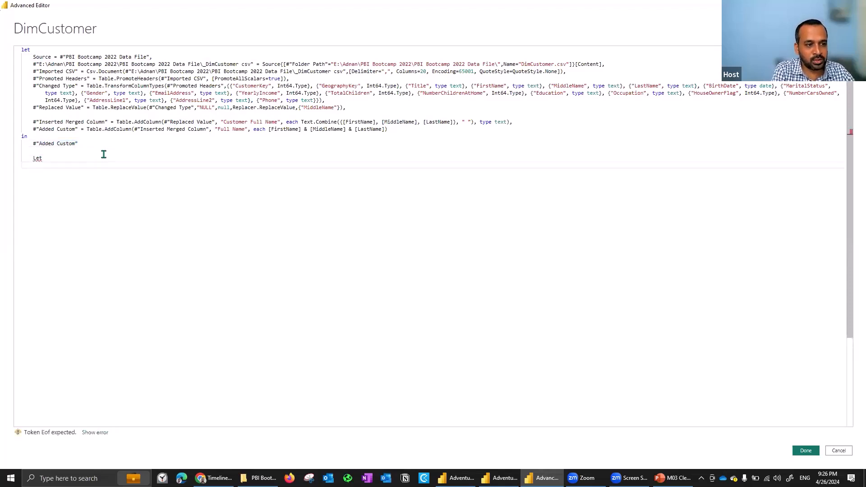
text(AdoDotNet.DataSource)
key(Return)
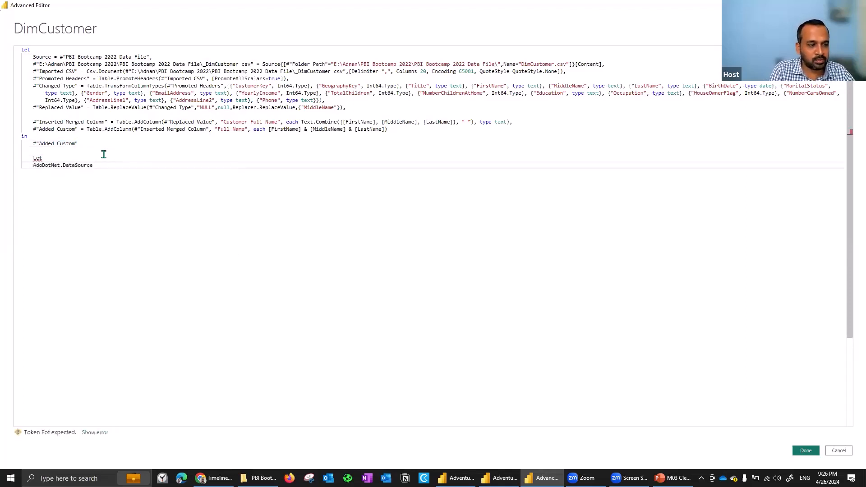
key(ctrl+z)
key(Return)
text(In)
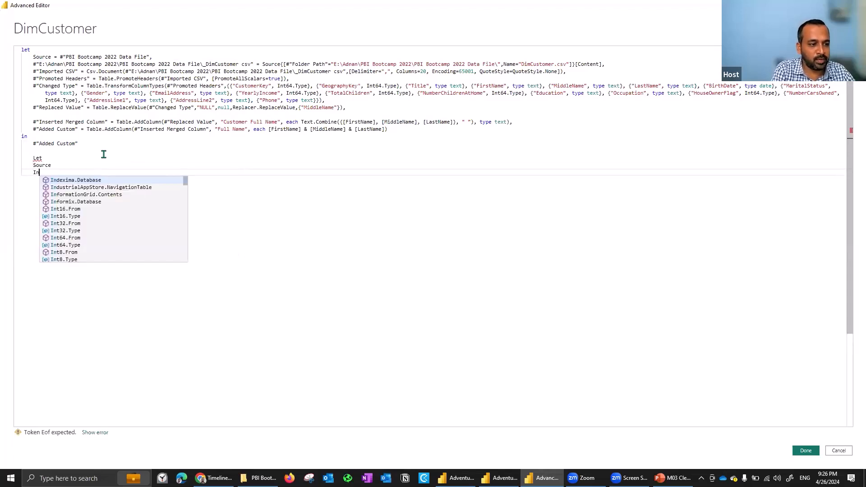
key(BackSpace)
key(BackSpace)
text(in)
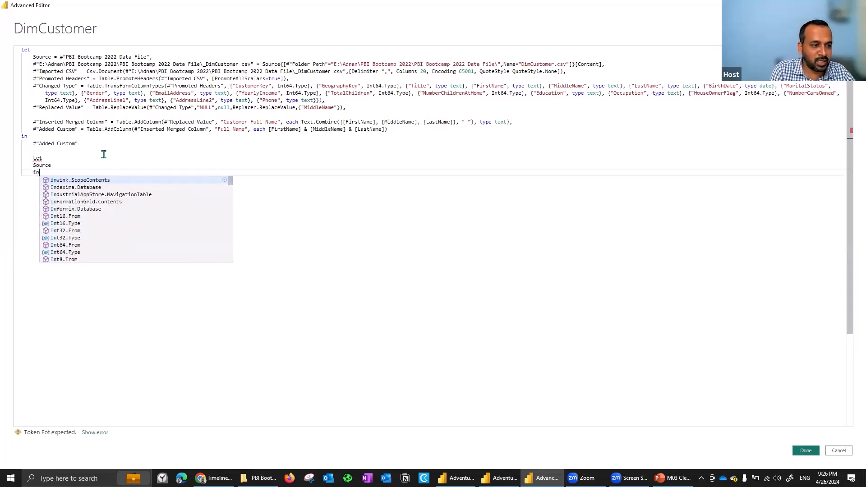
key(Up)
key(Up)
key(Escape)
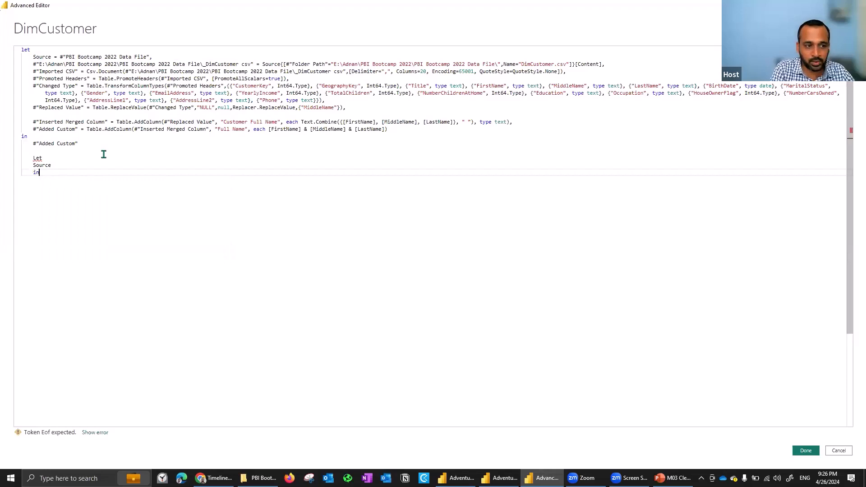
key(Return)
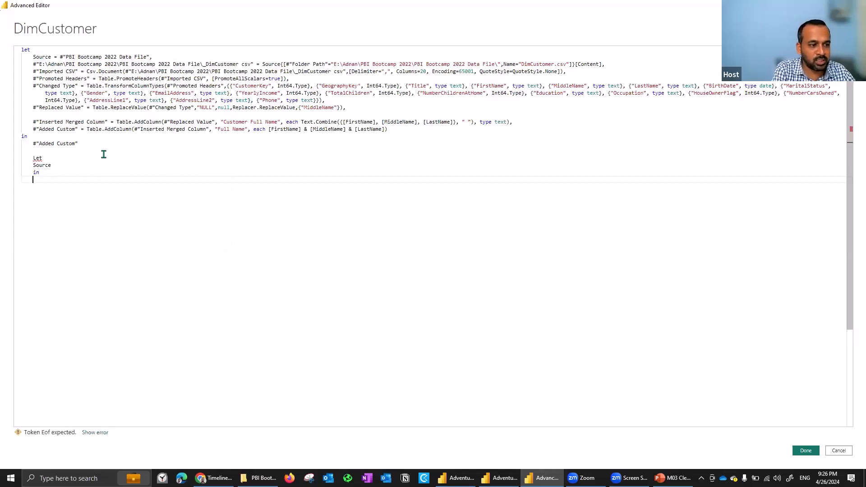
text(source)
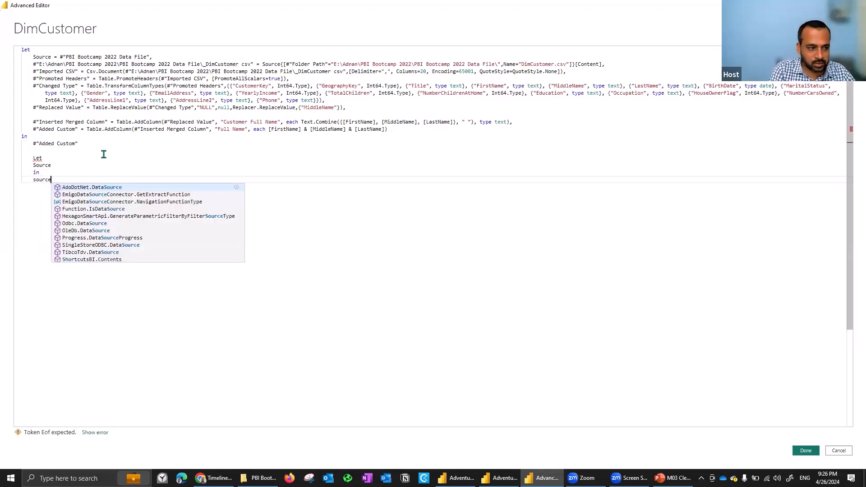
Delete the sample Let/in block from below the query's output expression.
key(shift+Up)
key(shift+Up)
key(shift+Up)
key(shift+Home)
key(BackSpace)
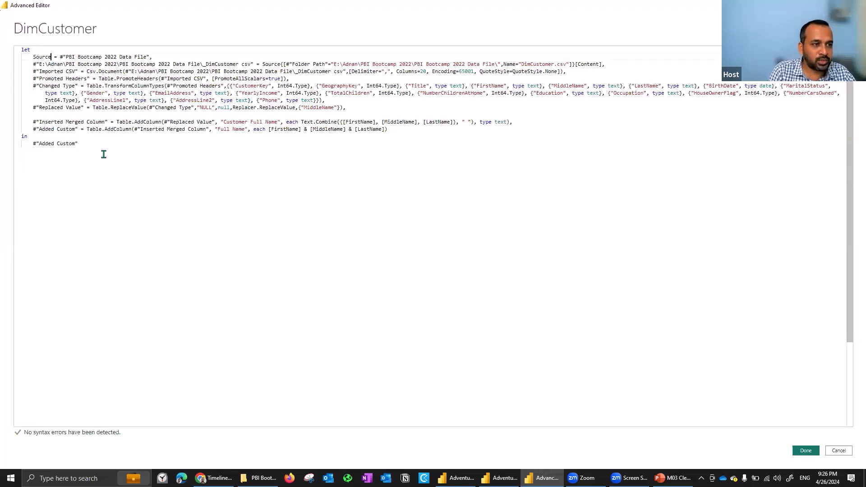
Examine the PBI Bootcamp 2022 Data File query that the Source step references, including its underlying definition.
key(Right)
key(Right)
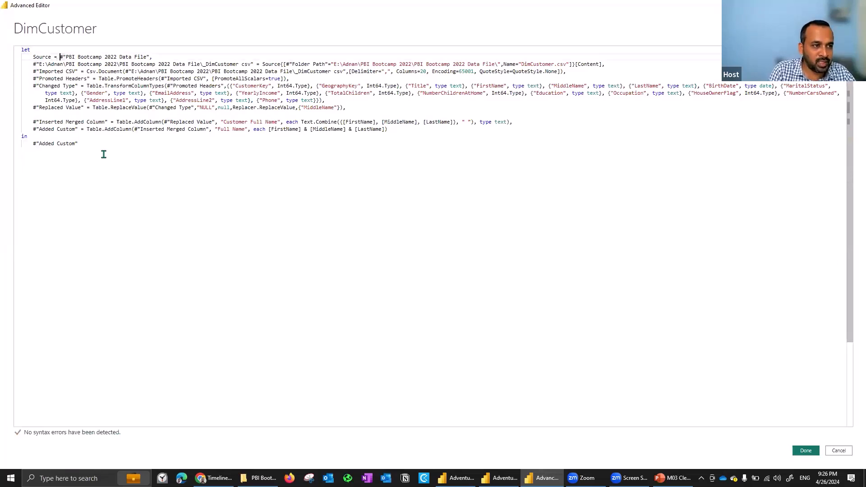
key(shift+End)
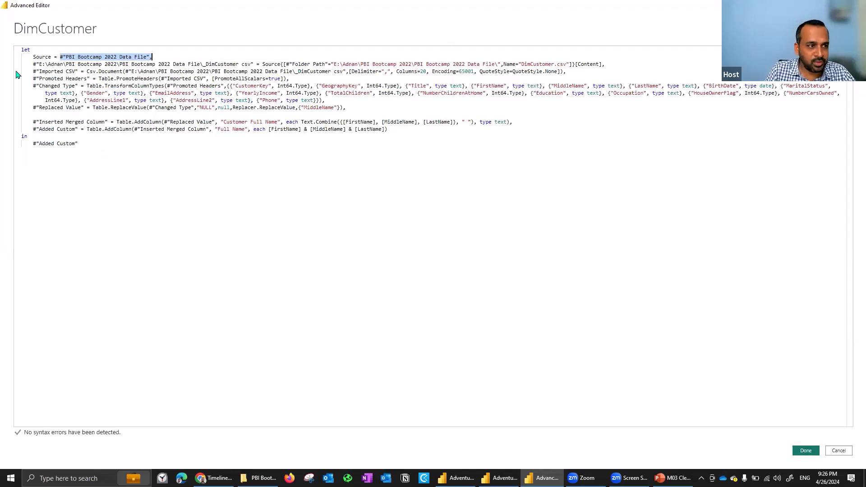
key(super+Down)
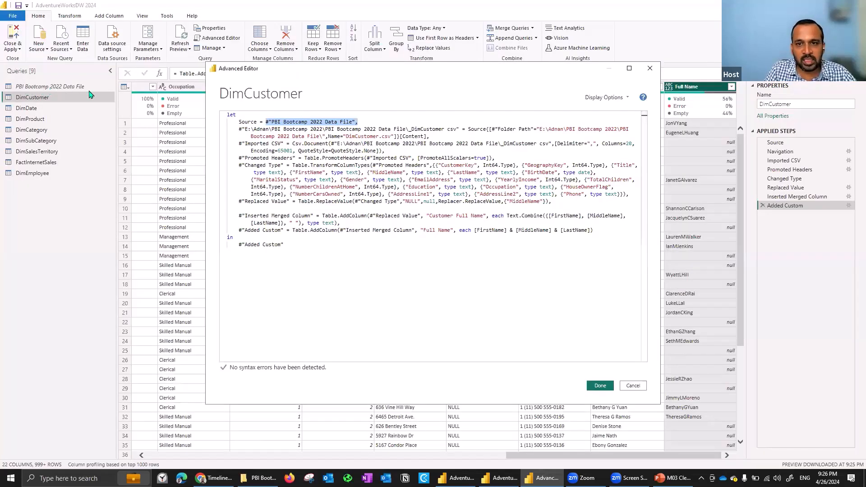
click(355, 122)
mouse_move(355, 122)
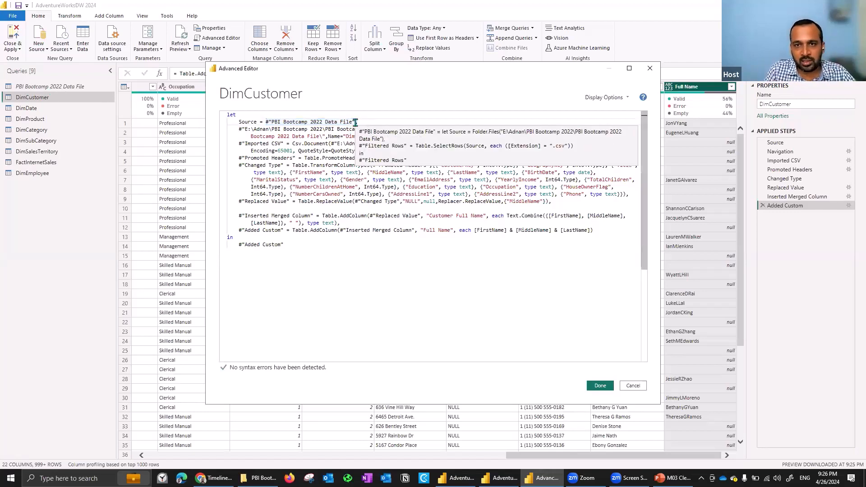
Examine the quoted identifier of the DimCustomer csv navigation step, including its #" prefix, in the enlarged editor.
double_click(589, 69)
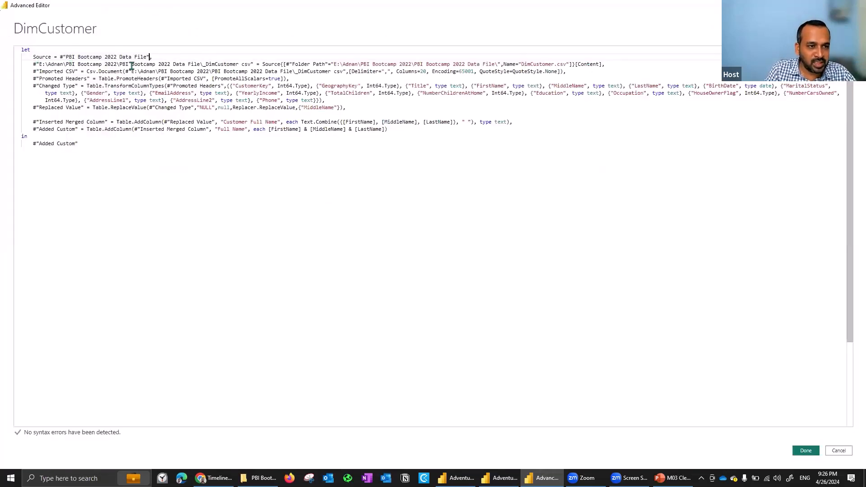
drag(33, 64, 256, 62)
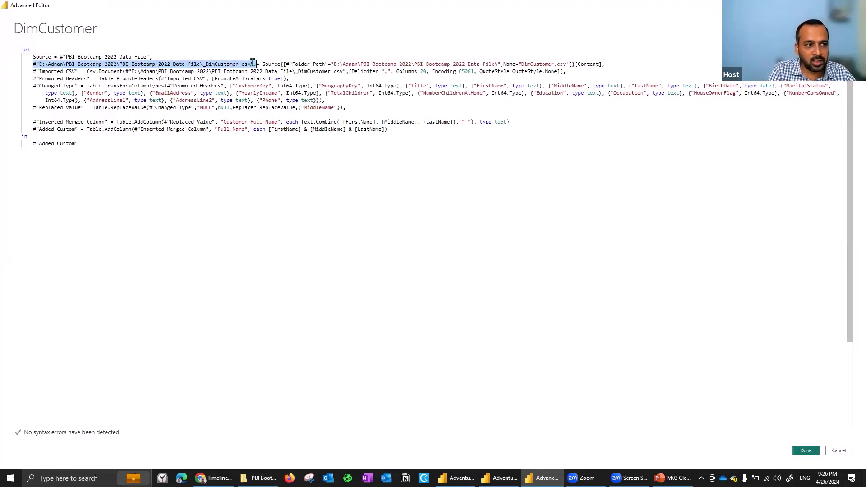
key(Left)
key(shift+Right)
key(shift+Right)
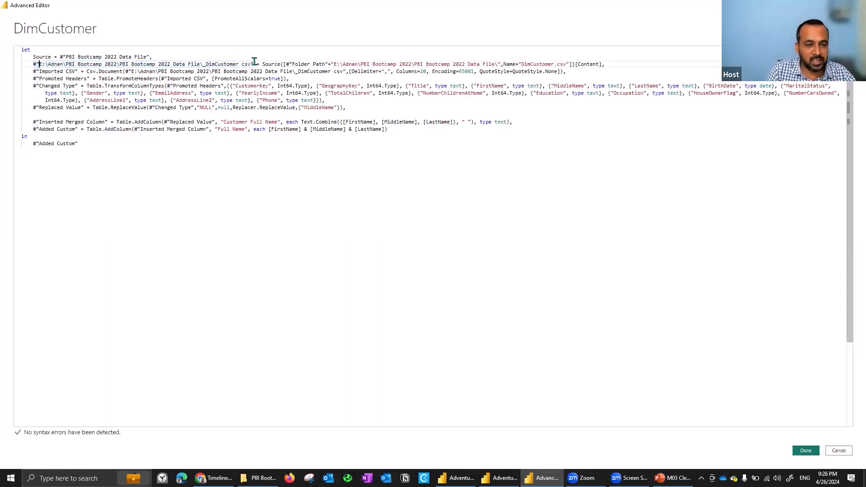
Examine how the DimCustomer csv navigation step references Source and picks the file by the name DimCustomer.csv.
double_click(42, 56)
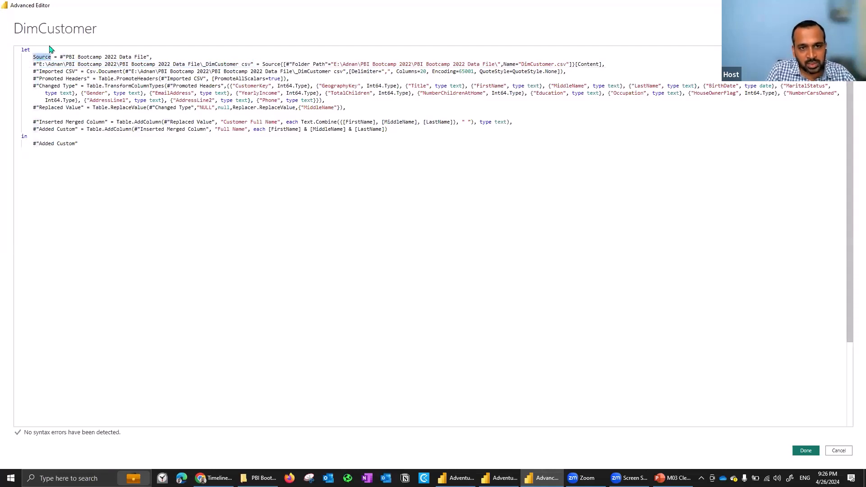
click(274, 64)
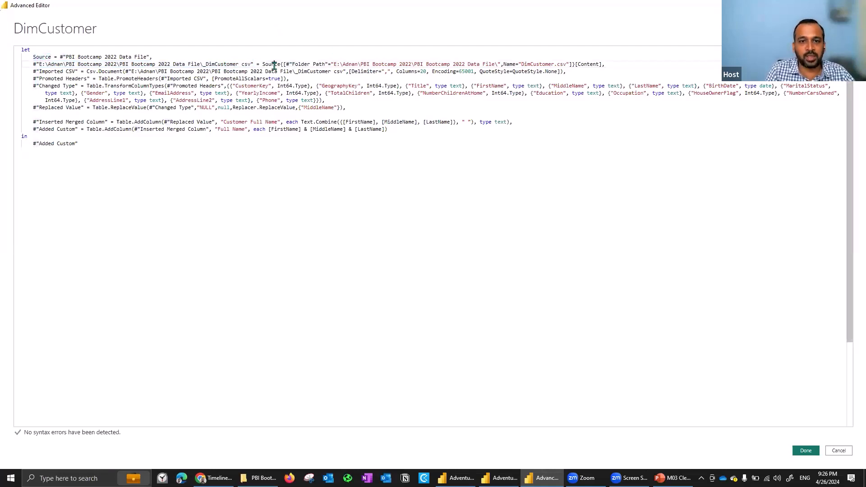
double_click(274, 65)
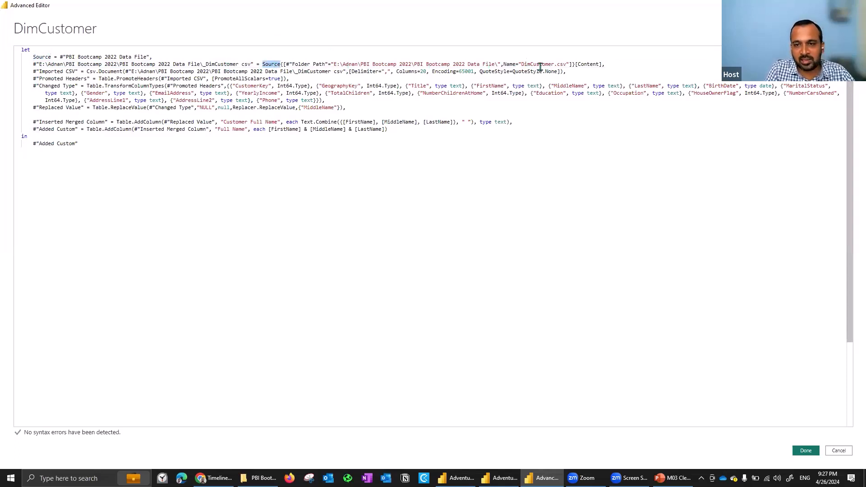
drag(518, 65, 554, 64)
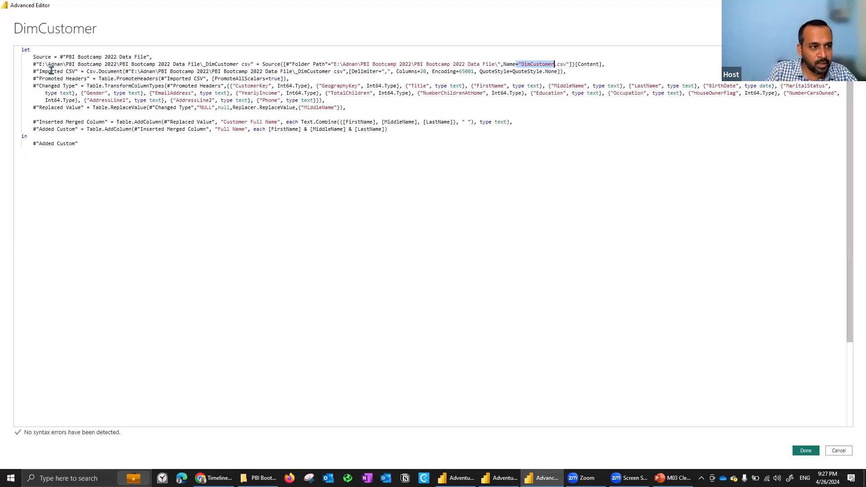
Examine the Imported CSV step, its Csv.Document function and its reference to the preceding csv navigation step.
drag(44, 72, 61, 73)
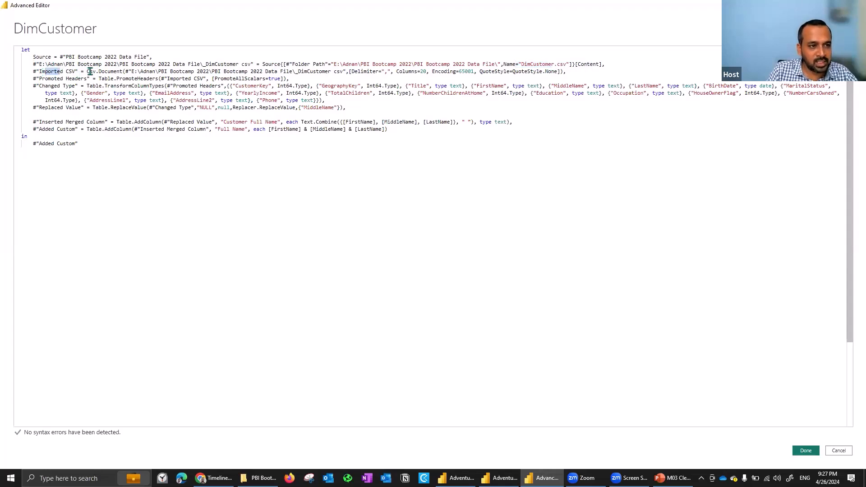
drag(89, 72, 108, 72)
drag(32, 64, 274, 63)
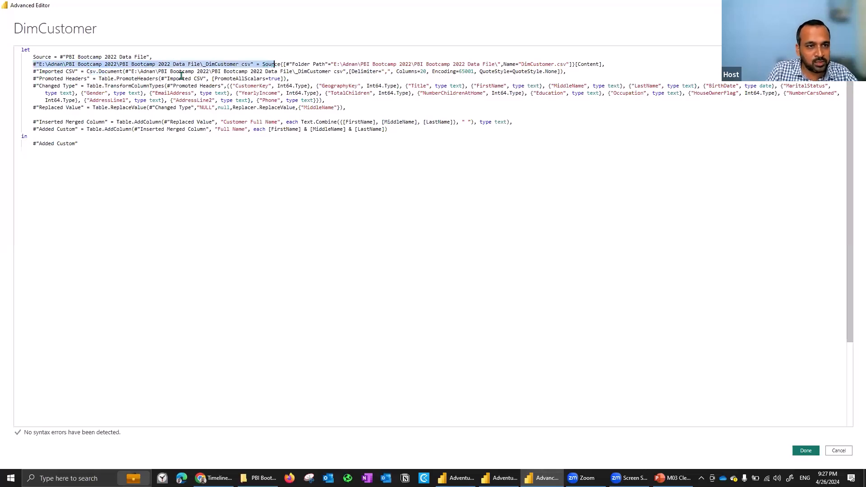
drag(130, 72, 343, 73)
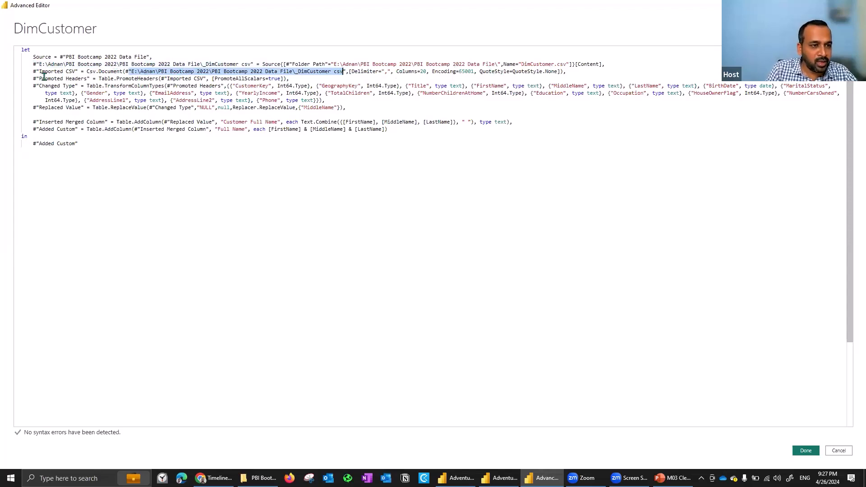
Examine the Promoted Headers step: the Table.PromoteHeaders function, its Imported CSV input and the PromoteAllScalars=true option.
drag(40, 79, 87, 79)
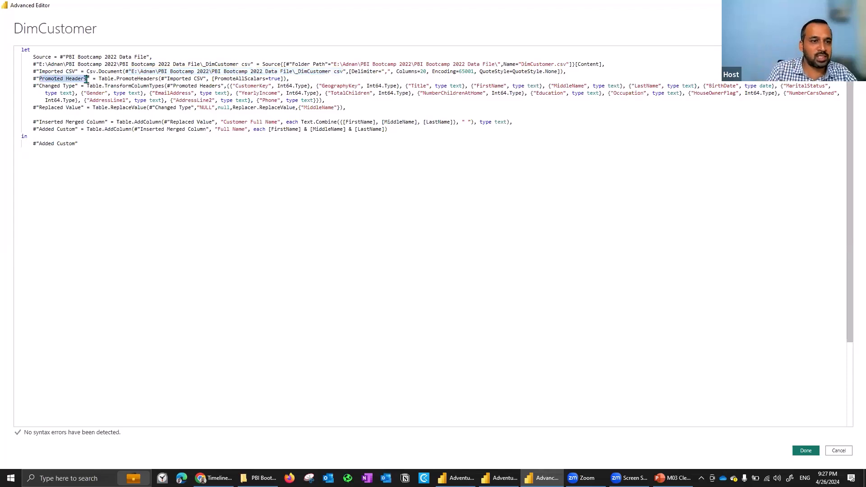
click(113, 79)
double_click(154, 79)
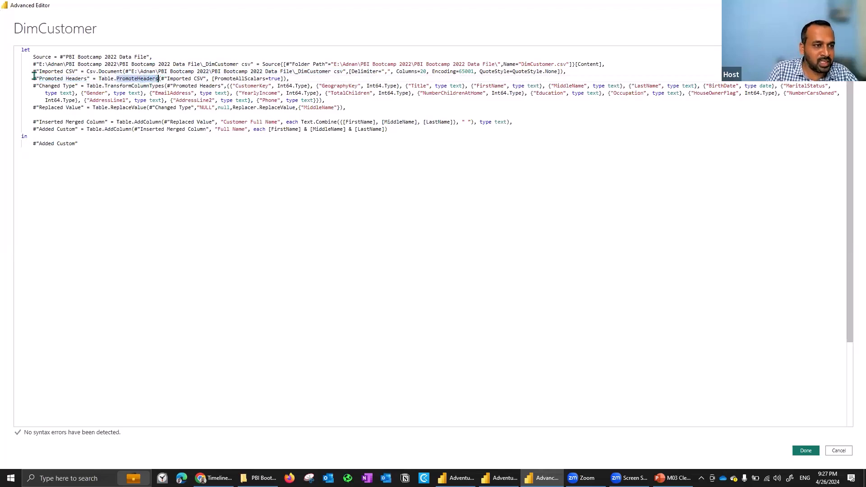
drag(32, 72, 73, 72)
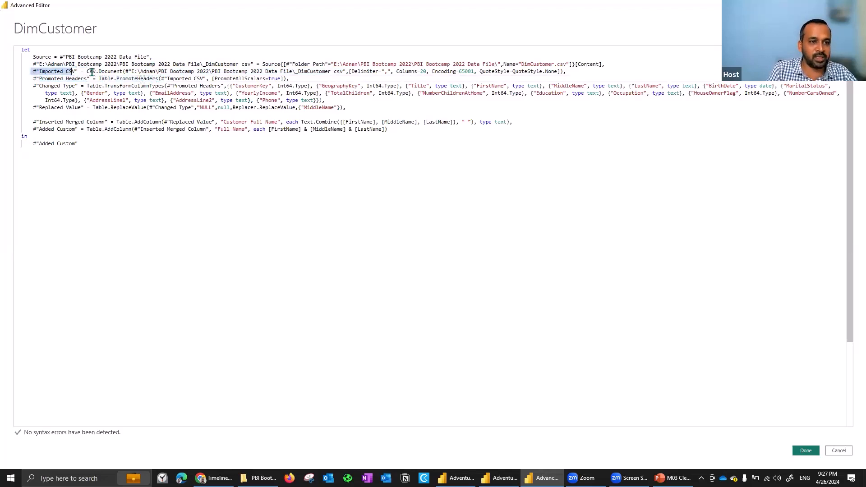
drag(161, 79, 200, 79)
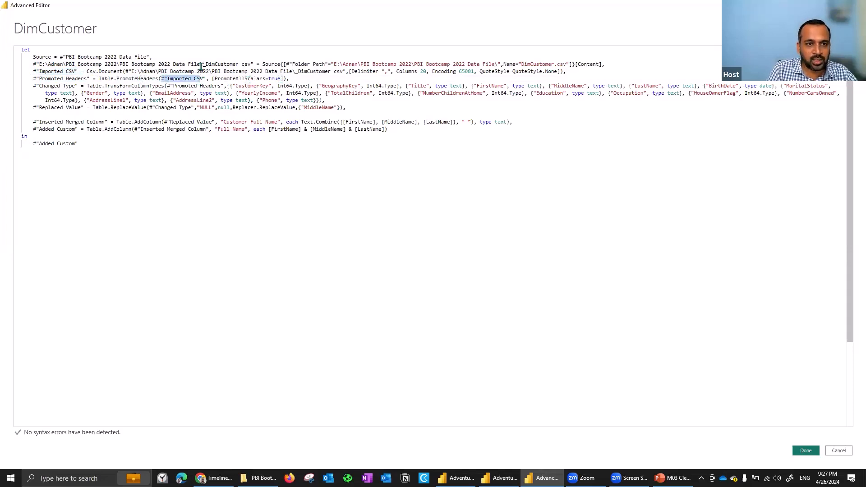
drag(223, 78, 264, 78)
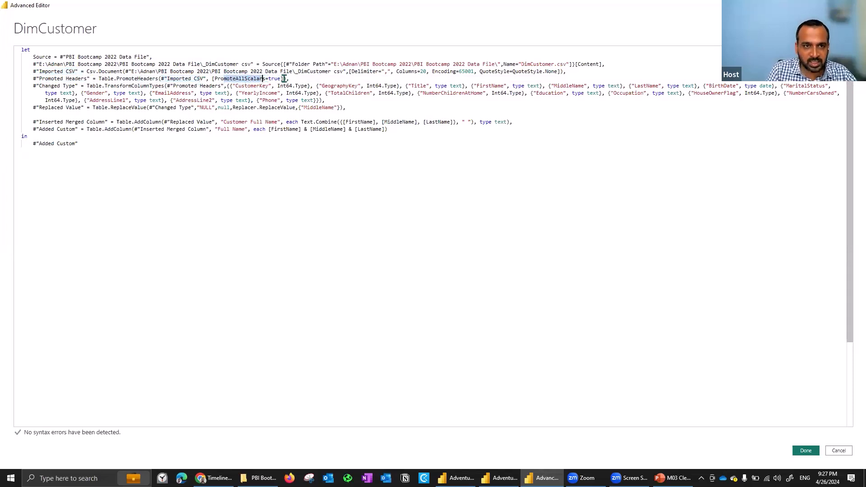
shift+click(284, 78)
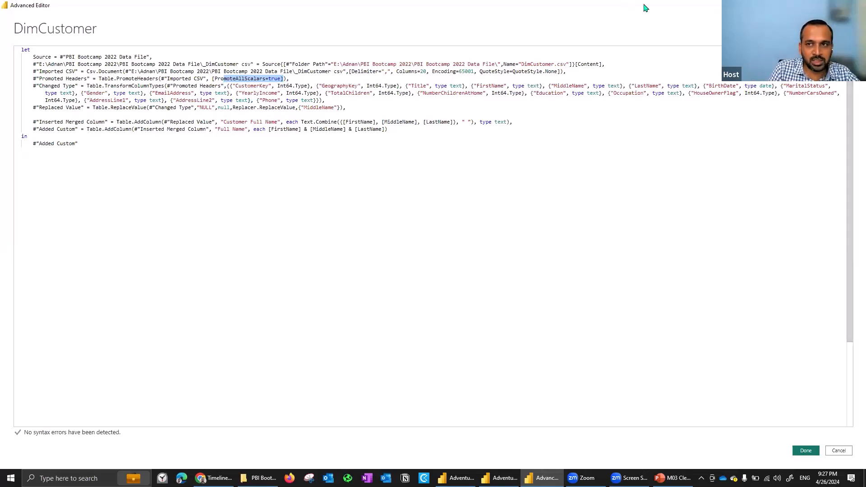
Restore the editor to its smaller size and examine the Changed Type step's function, Promoted Headers input and column-type pairs.
click(835, 5)
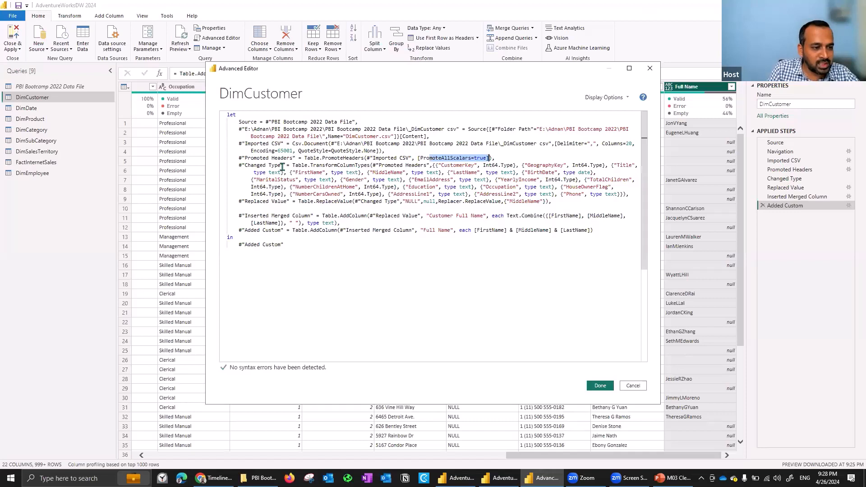
double_click(264, 165)
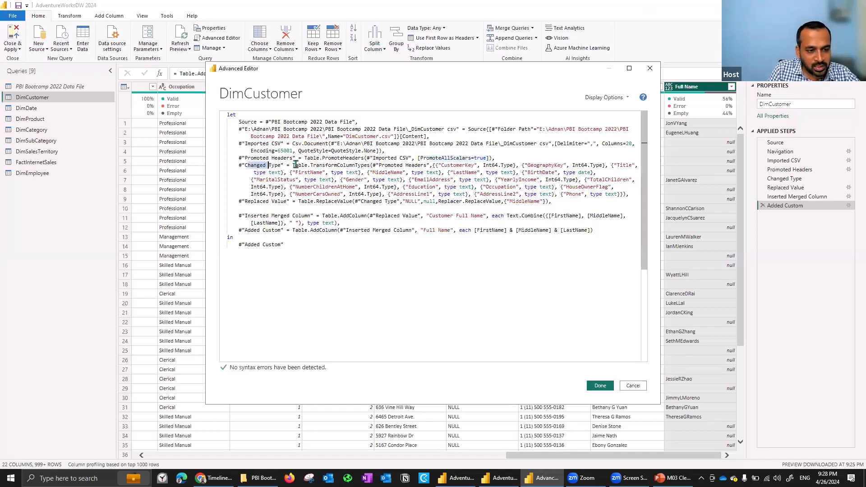
drag(294, 165, 349, 164)
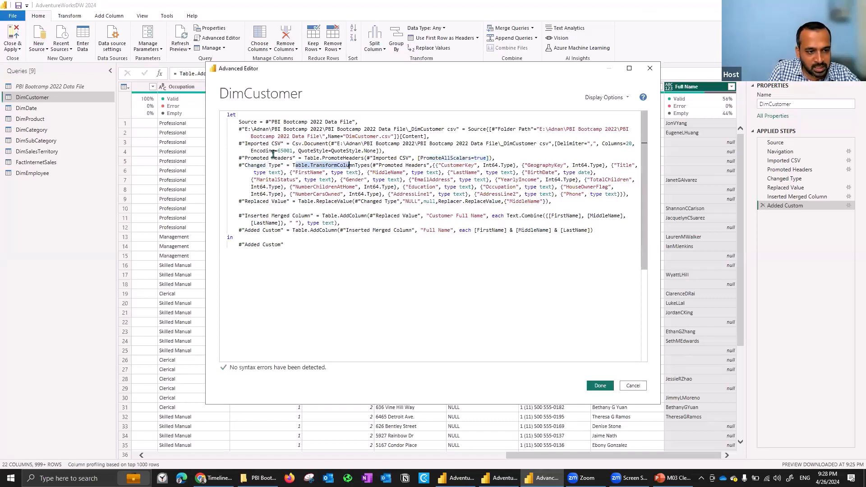
click(239, 158)
shift+click(296, 158)
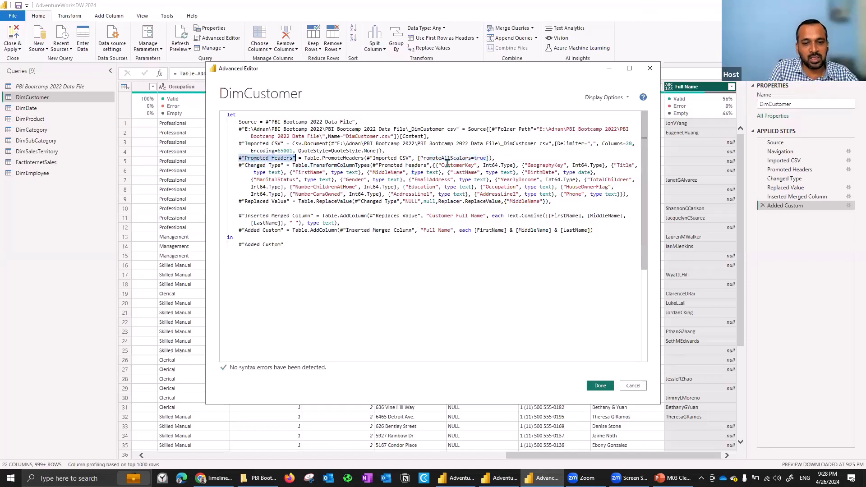
drag(451, 165, 469, 165)
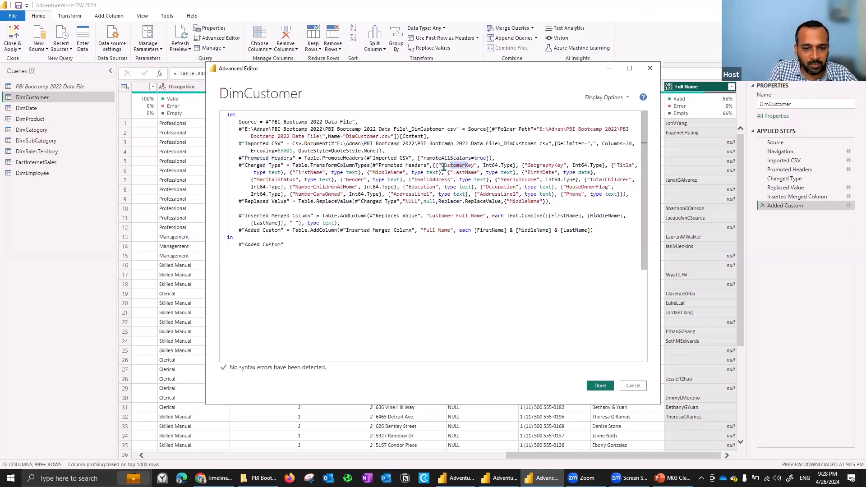
double_click(485, 166)
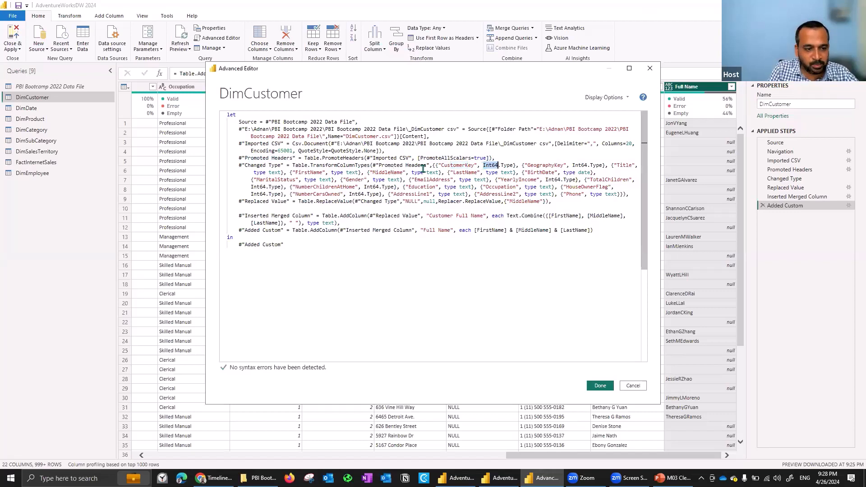
drag(370, 172, 426, 169)
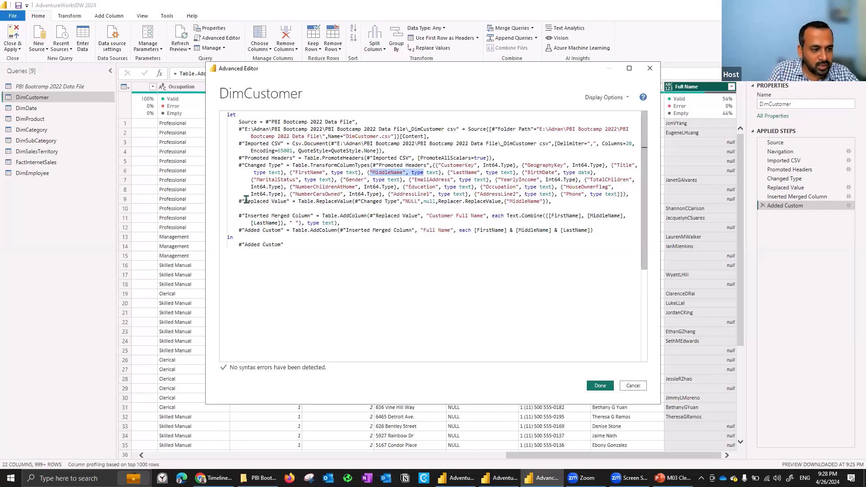
Examine the Replaced Value step's Table.ReplaceValue arguments: the Changed Type input, "NULL", null and the MiddleName column.
drag(240, 201, 285, 201)
double_click(351, 201)
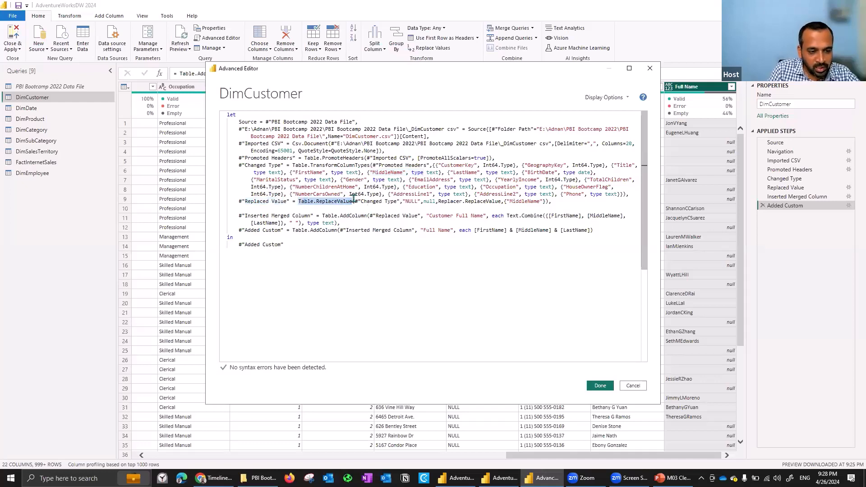
click(352, 201)
drag(395, 202, 400, 201)
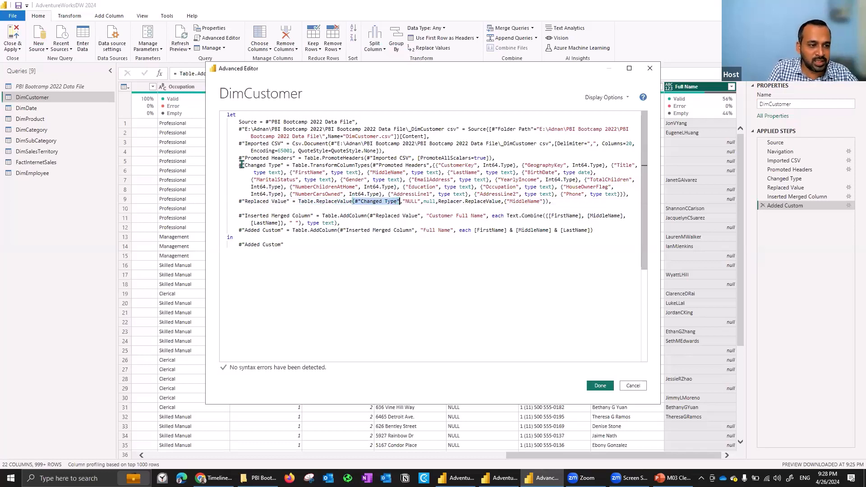
drag(240, 165, 269, 165)
click(362, 202)
drag(363, 202, 419, 201)
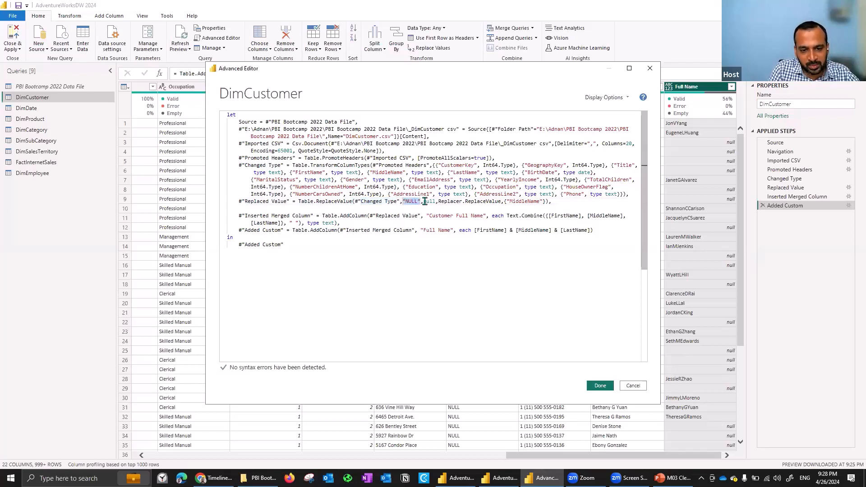
double_click(430, 202)
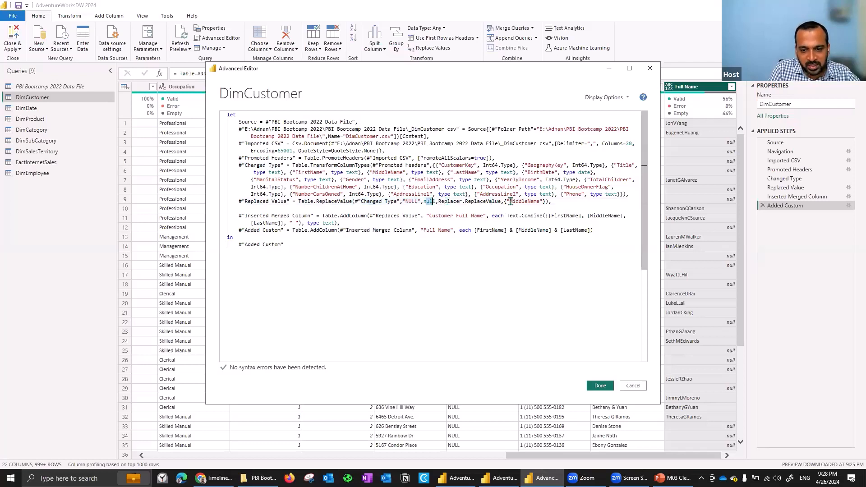
drag(543, 201, 525, 201)
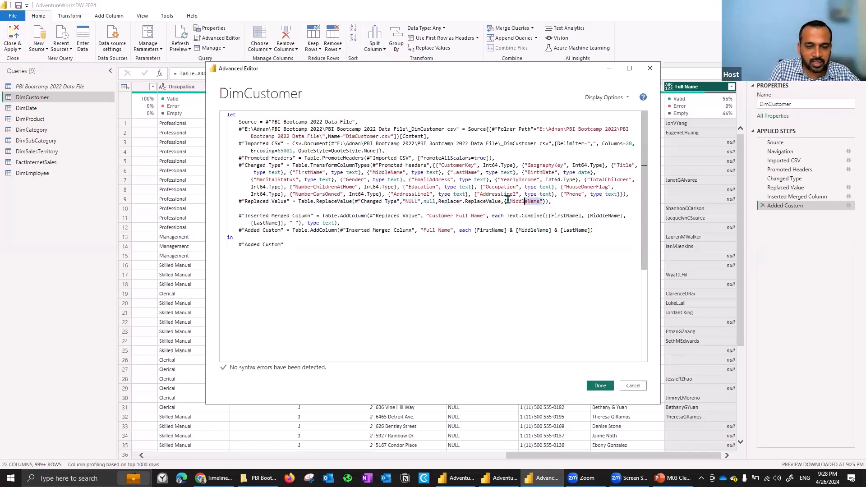
key(shift+Left)
key(shift+Left)
key(shift+Left)
key(shift+Left)
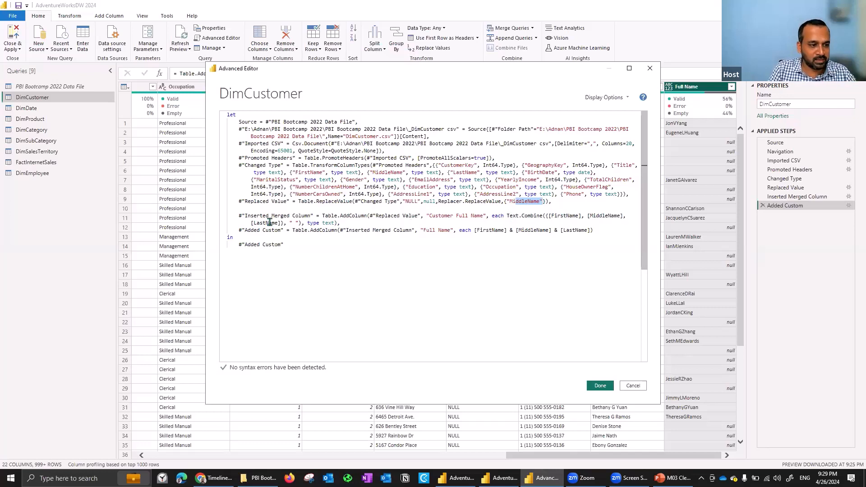
Compare the merged column's space separator with the Added Custom name expression, then close the Advanced Editor.
drag(290, 223, 300, 222)
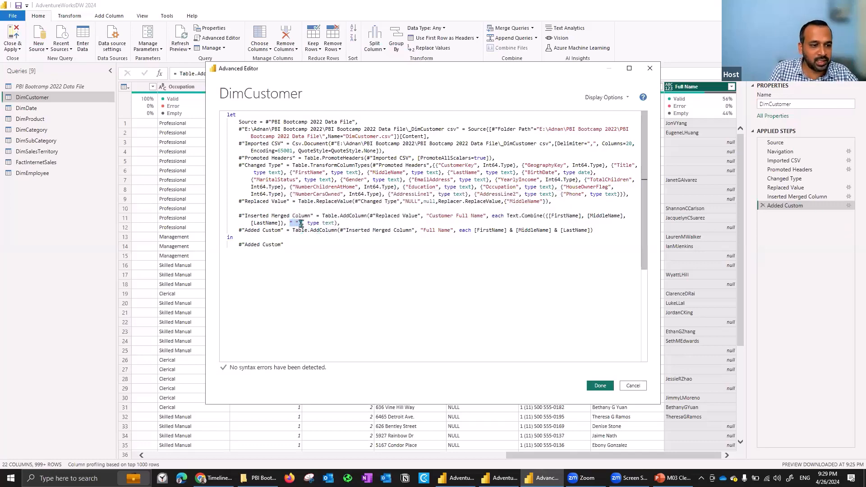
click(475, 230)
shift+click(591, 231)
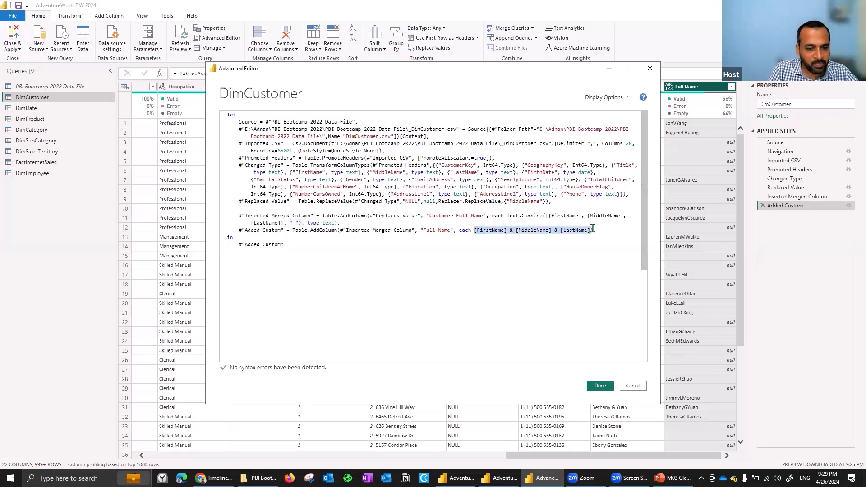
click(649, 69)
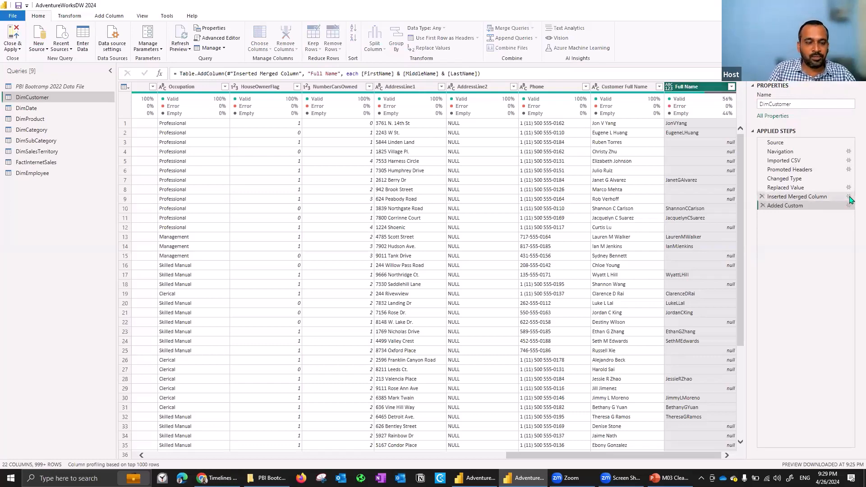
Review the separator and column name settings of the Inserted Merged Column step, leaving them as they are.
click(850, 199)
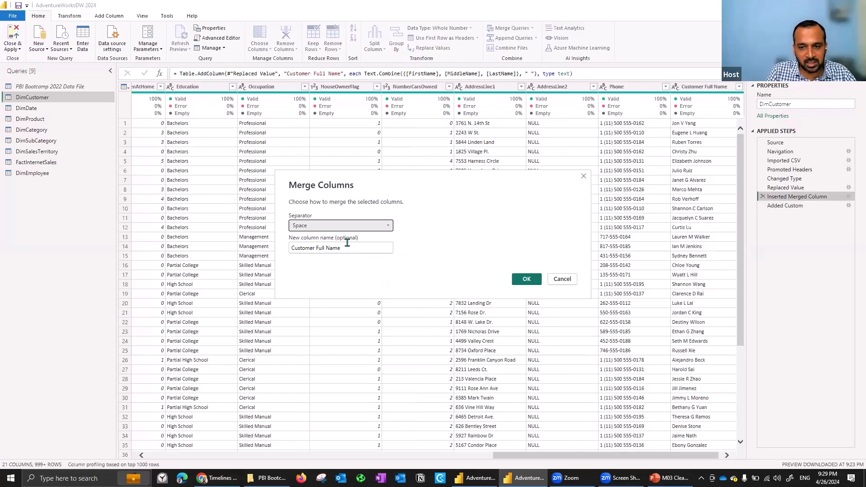
click(572, 281)
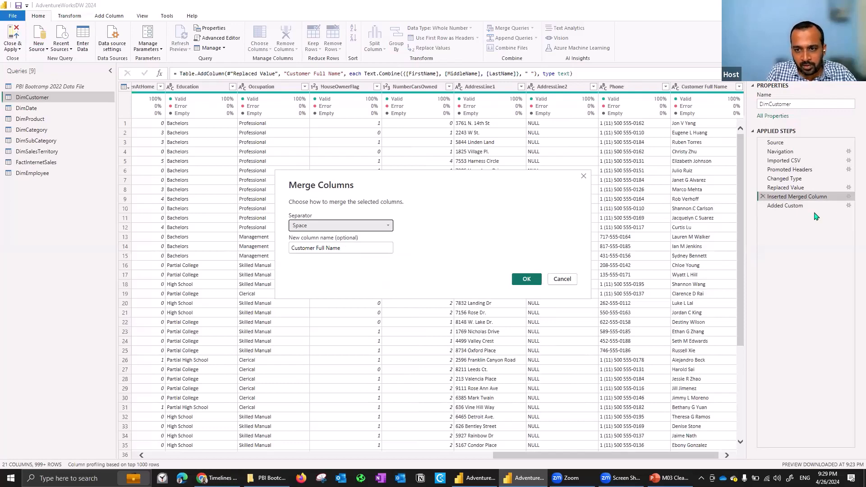
Edit the Added Custom step's Full Name formula to insert " "& between [FirstName] & and [MiddleName].
click(851, 208)
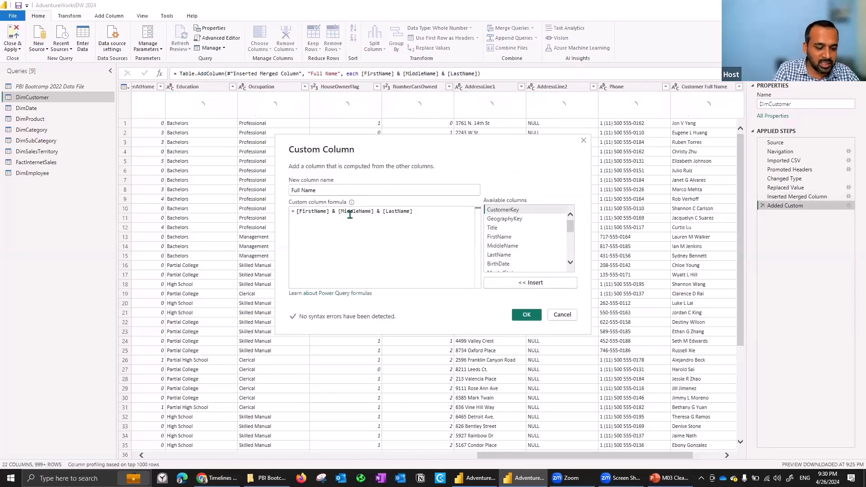
text(" )
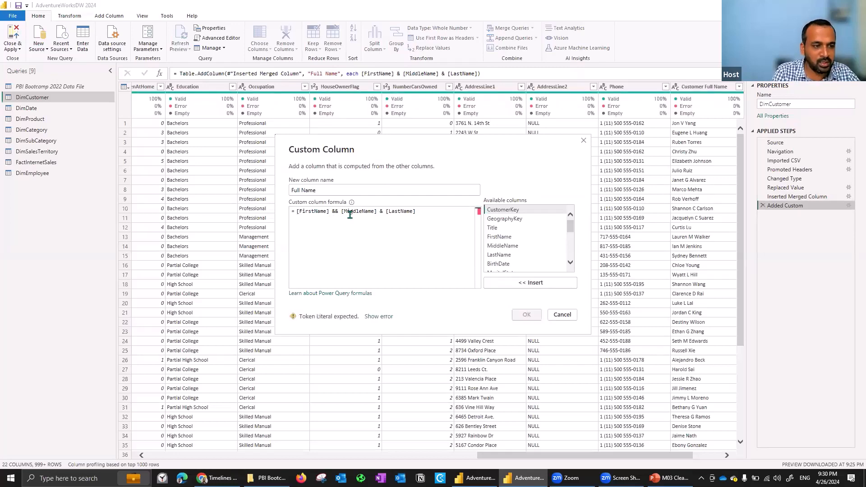
text("&)
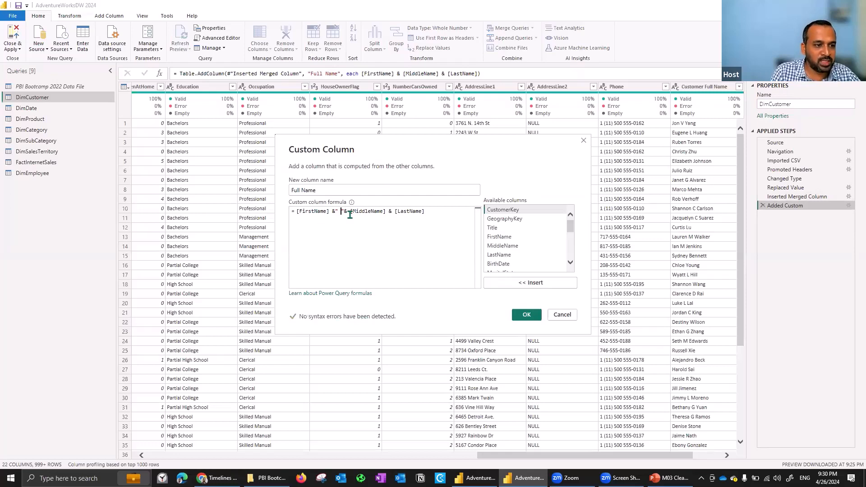
Insert the " "& separator between [MiddleName] & and [LastName] in the Full Name formula and apply it.
key(Right)
key(shift+Left)
key(shift+Left)
key(shift+Left)
key(shift+Left)
key(ctrl+c)
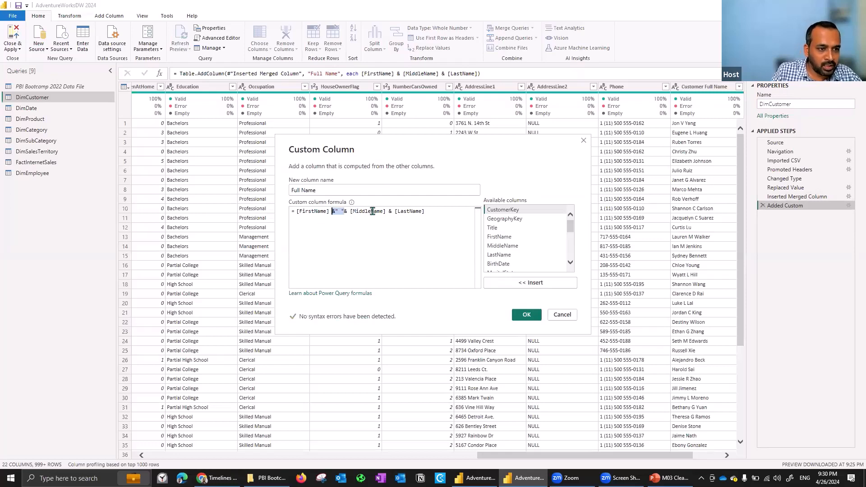
click(391, 211)
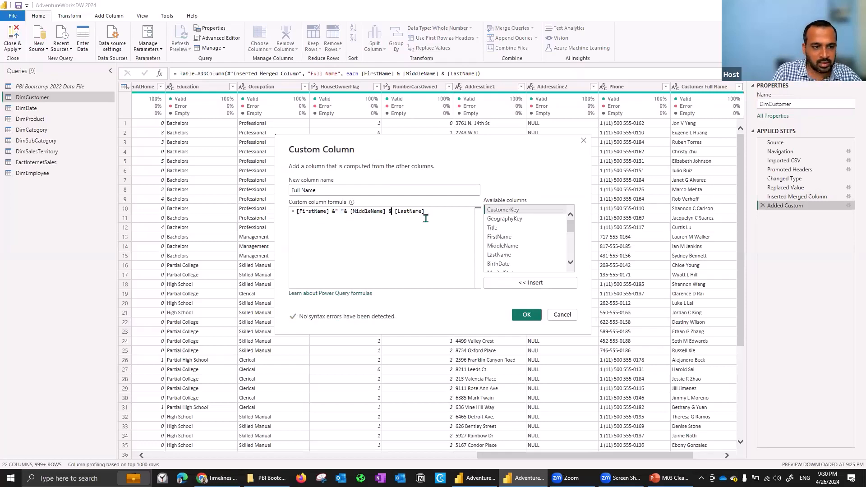
key(ctrl+v)
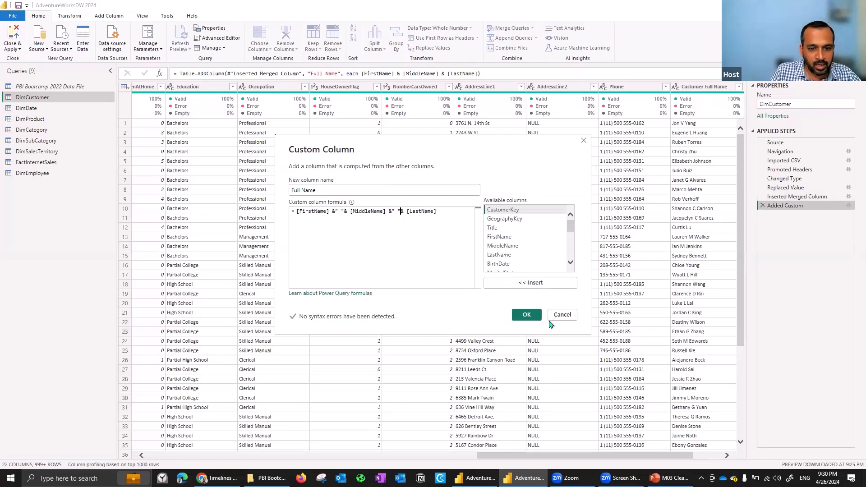
click(526, 315)
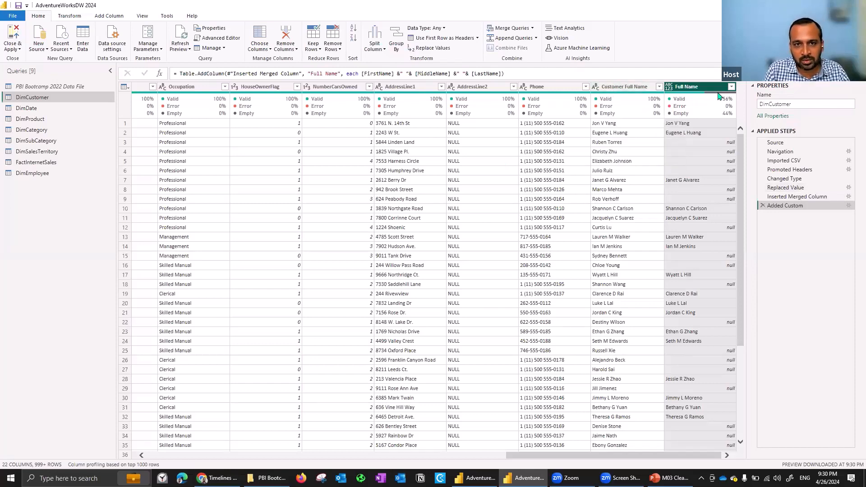
Delete the Added Custom step and start a column from examples based on the selected FirstName, MiddleName and LastName columns.
click(763, 205)
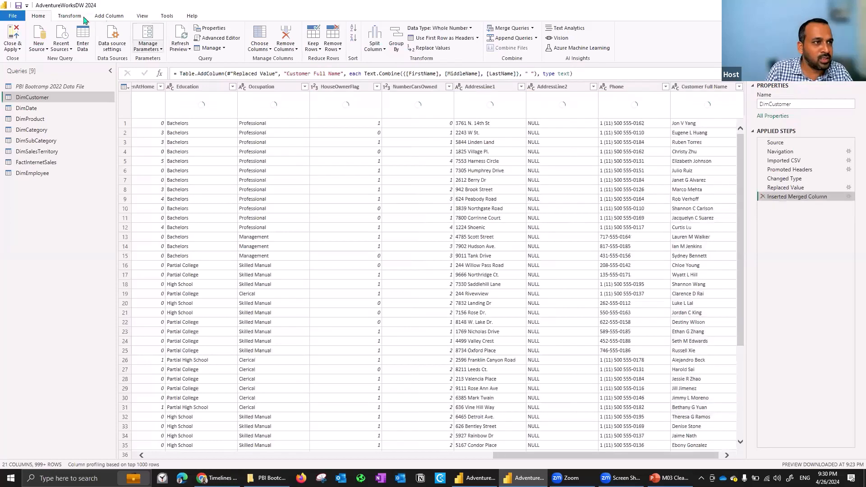
click(112, 16)
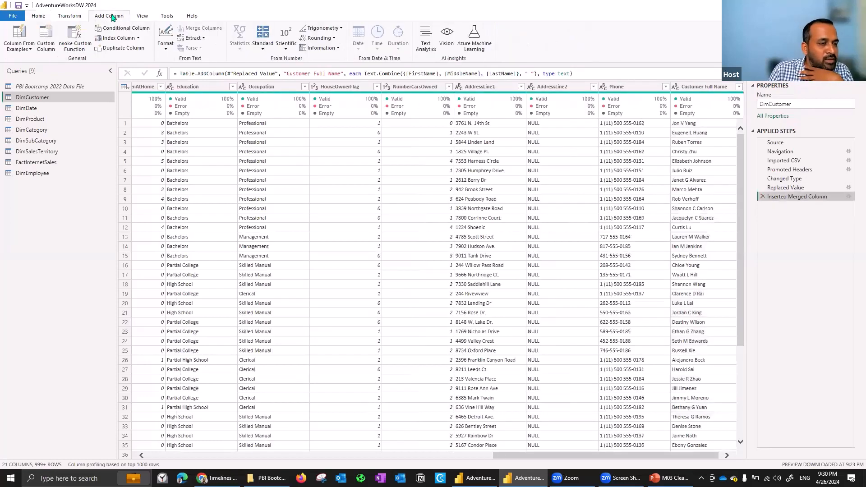
click(20, 49)
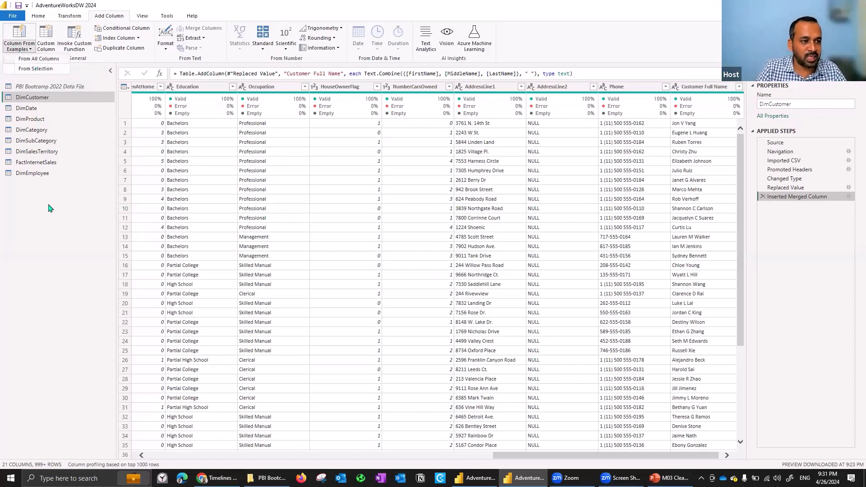
click(49, 220)
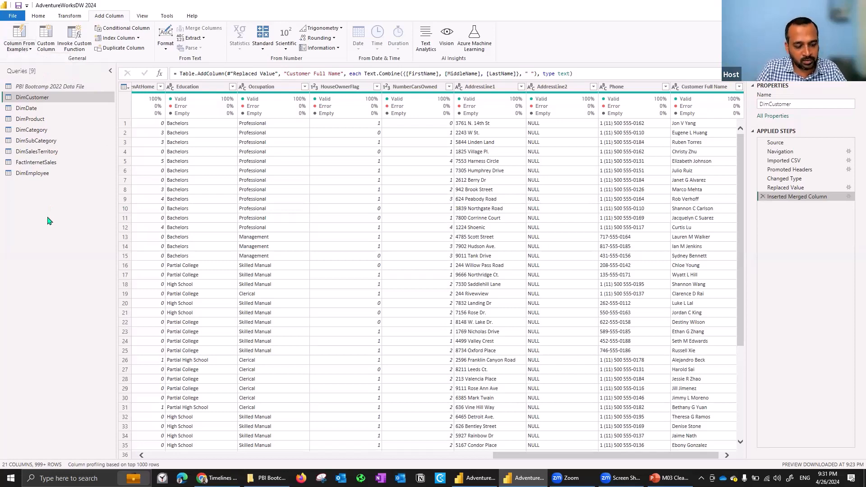
click(253, 457)
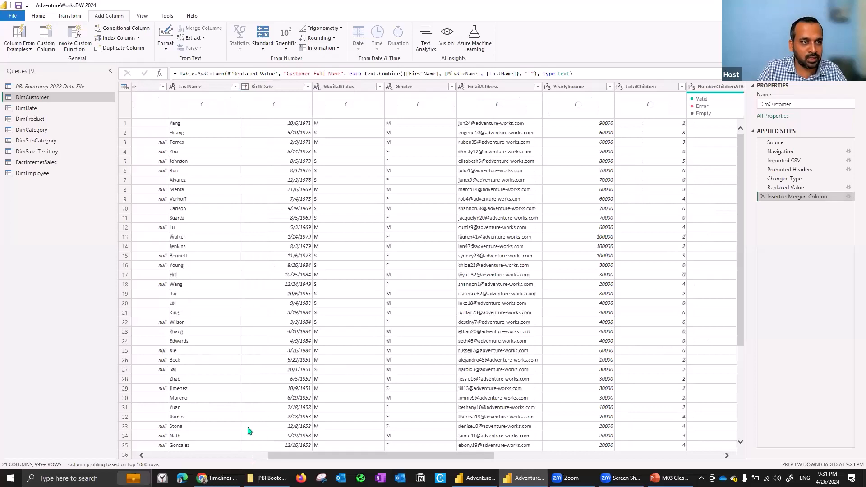
click(249, 457)
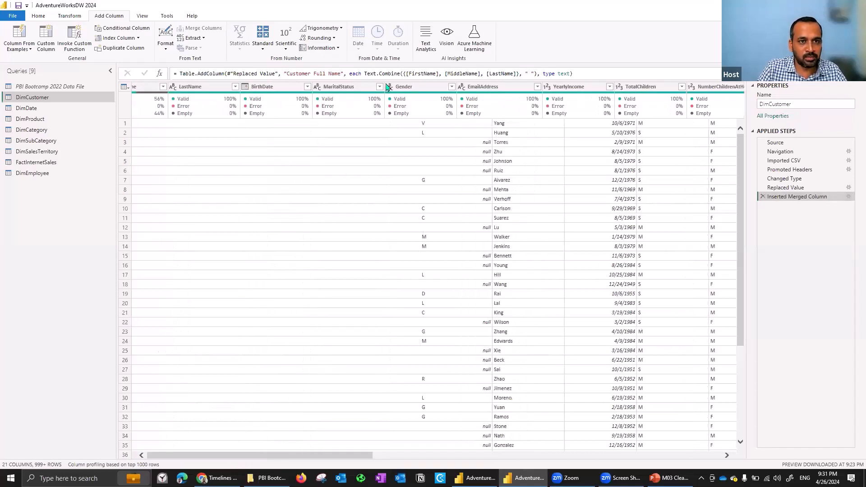
shift+click(511, 90)
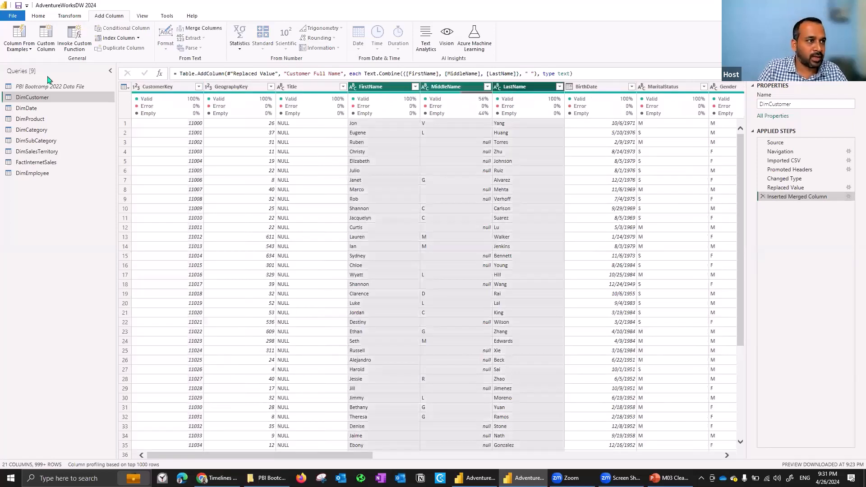
click(30, 50)
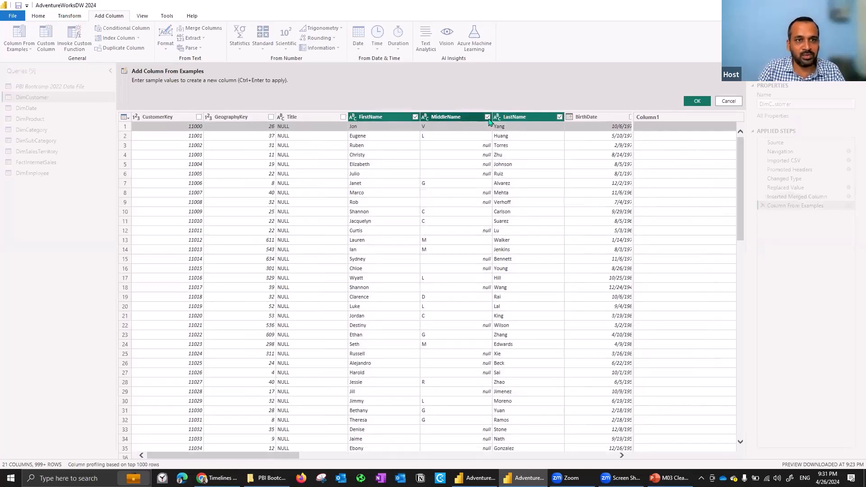
Enter the first row's example as the customer's first, middle and last names separated by spaces.
click(657, 130)
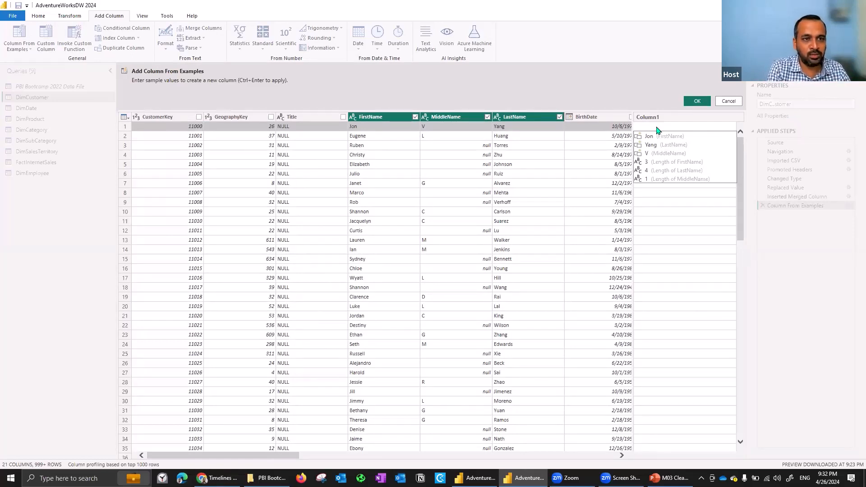
text(Jon V Y)
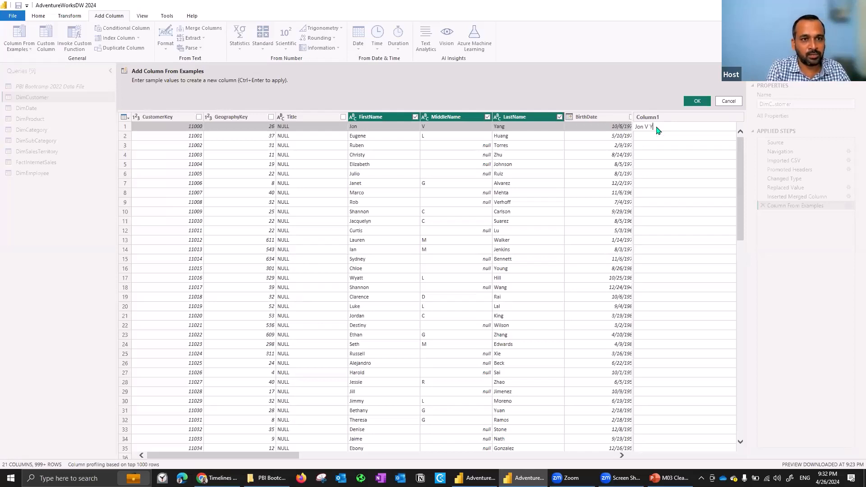
text(ang)
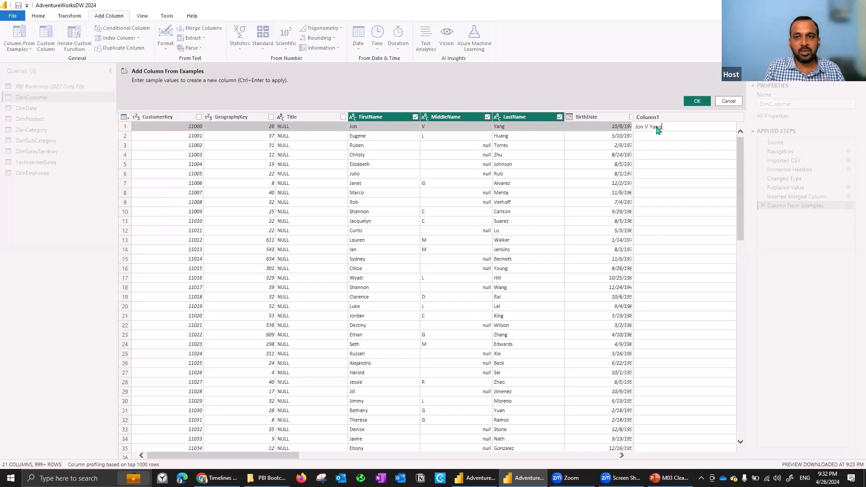
key(Return)
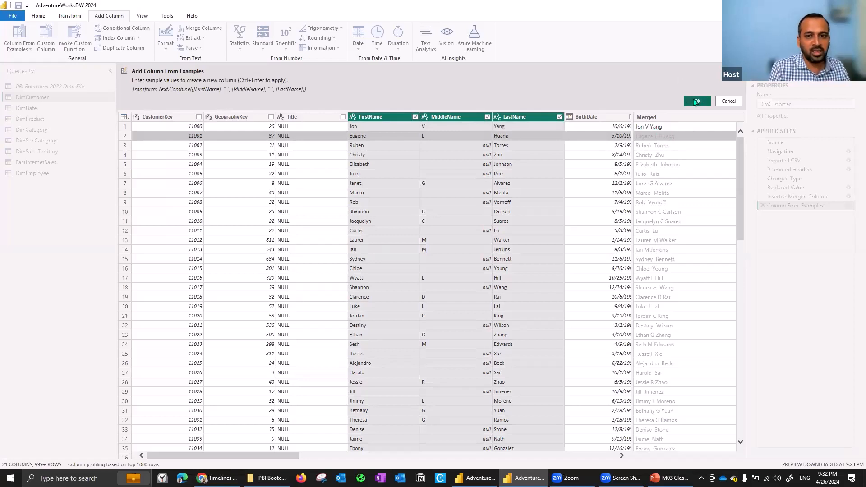
Correct the third row's example to have a single space between the first and last names.
click(652, 148)
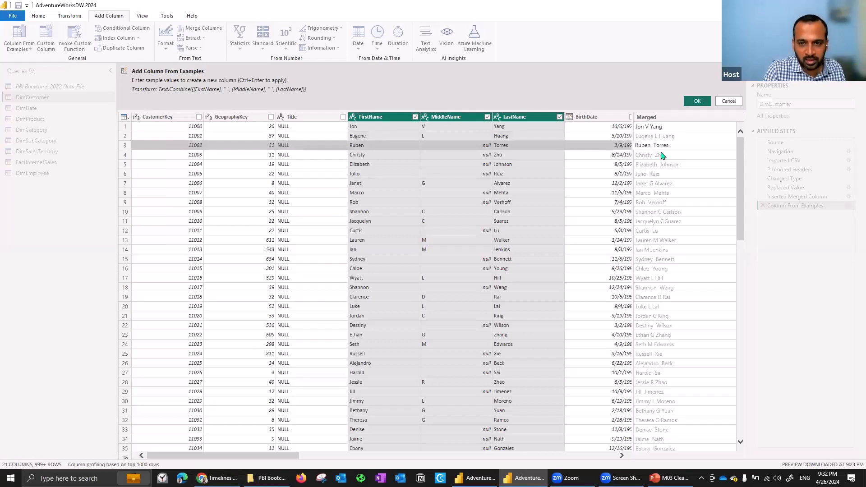
key(BackSpace)
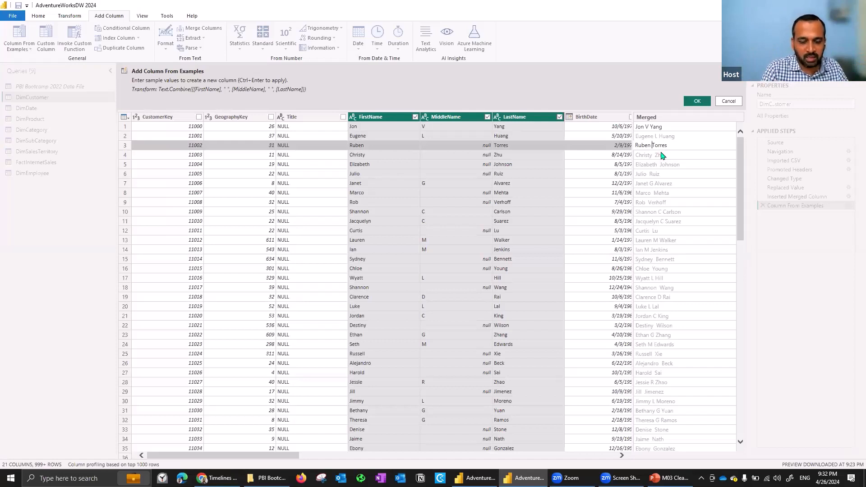
key(Return)
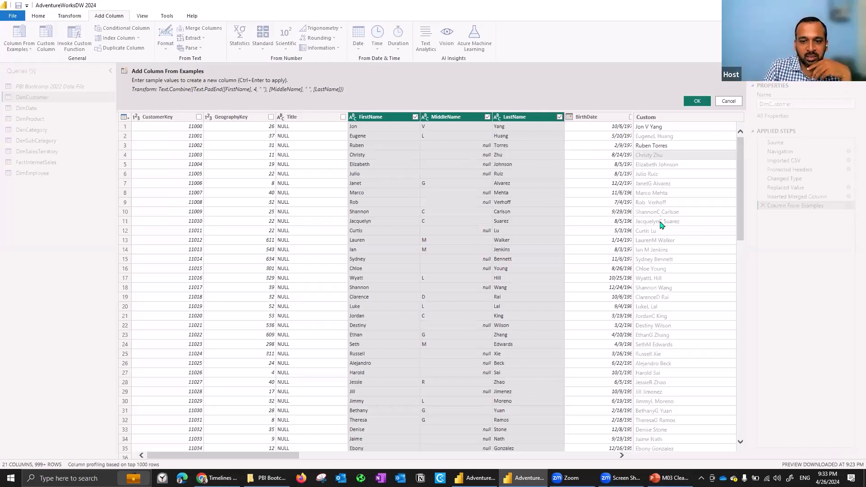
Replace the first row's example with the customer's name in last, middle, first order, separated by spaces.
double_click(663, 130)
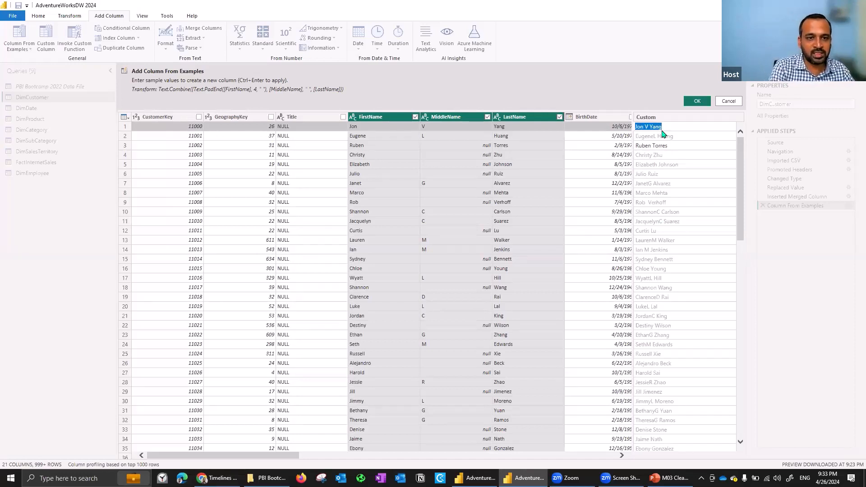
key(BackSpace)
text(Ya)
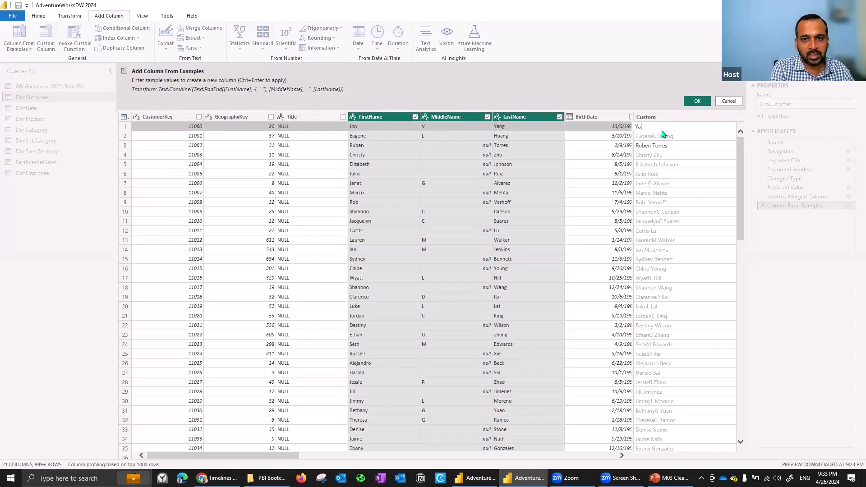
text(ng V )
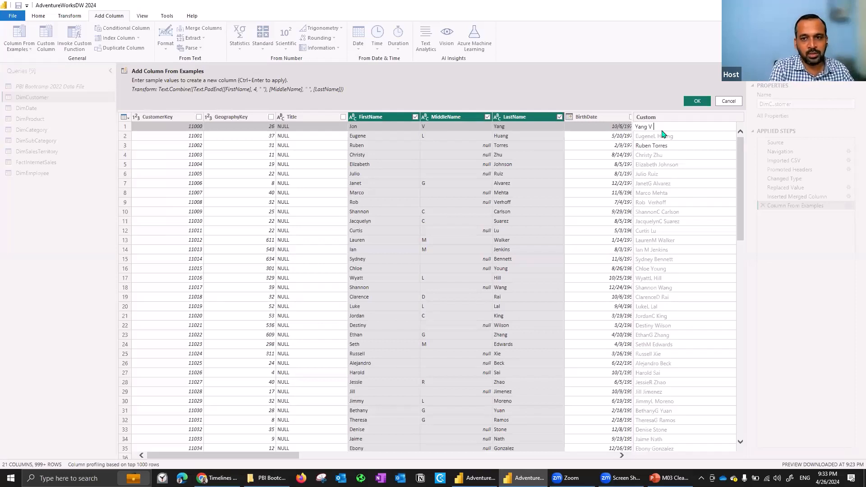
text(Jon)
key(Return)
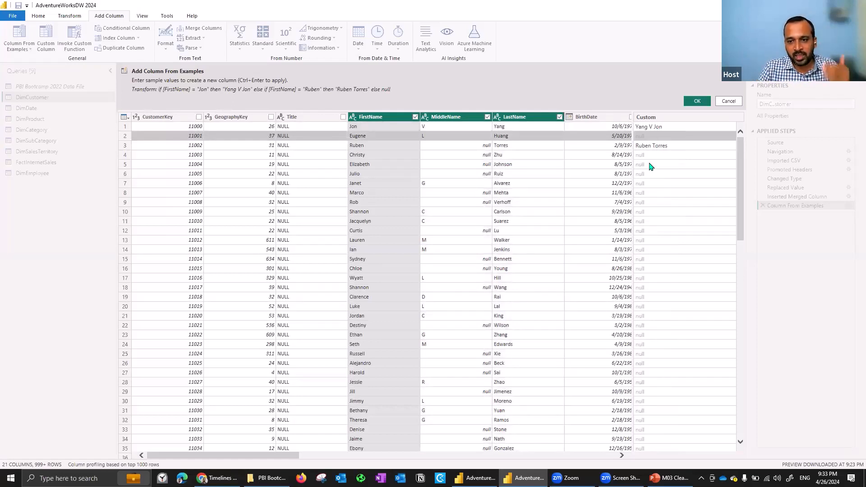
Clear the third row's example value.
click(667, 146)
key(BackSpace)
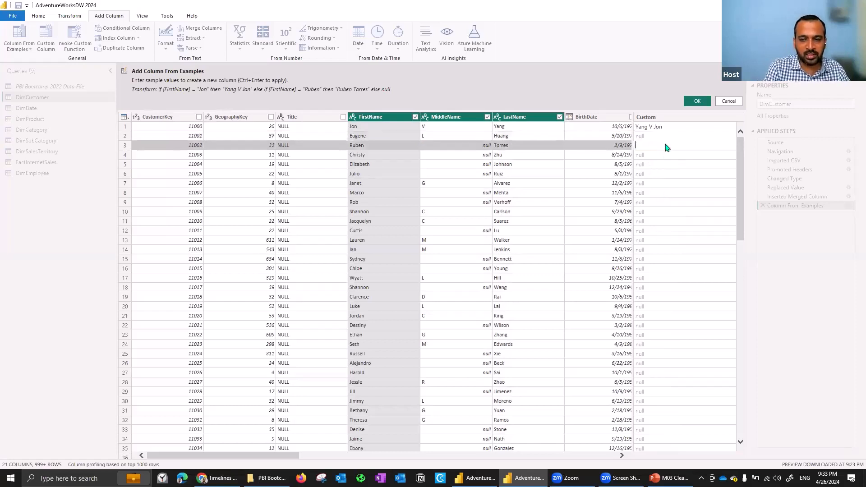
key(Return)
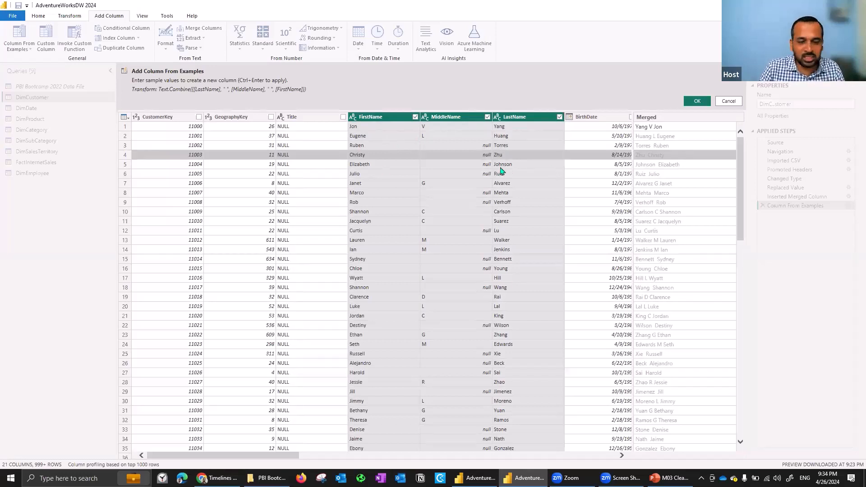
Set the third row's example to last name, single space, first name, and add the example-based column.
click(653, 147)
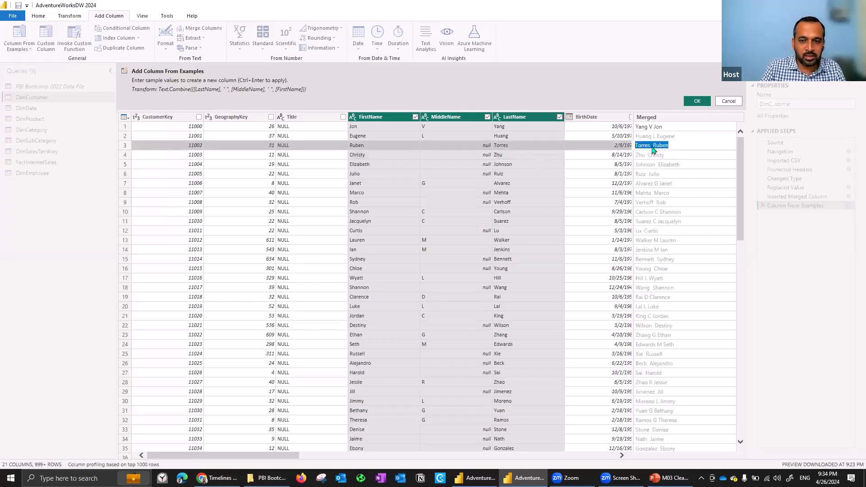
click(652, 149)
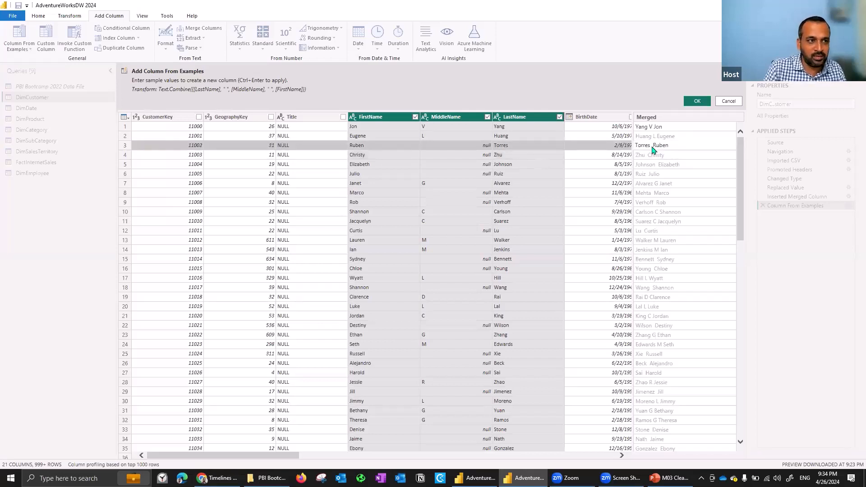
key(BackSpace)
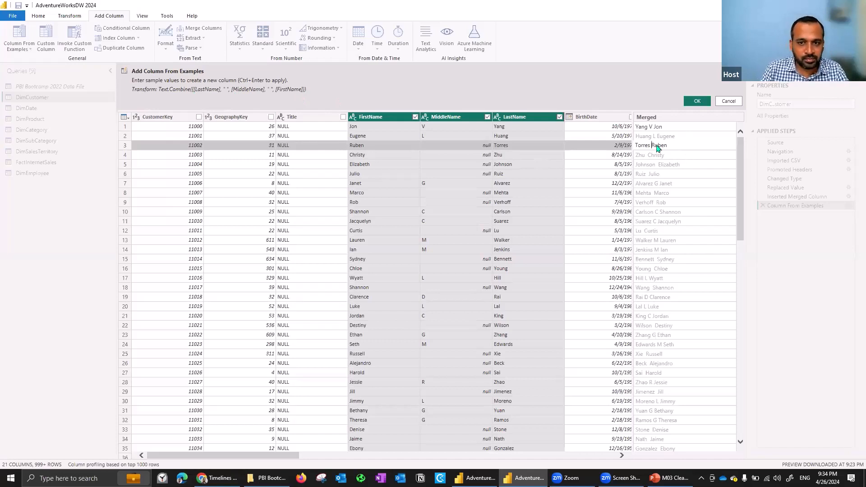
key(Return)
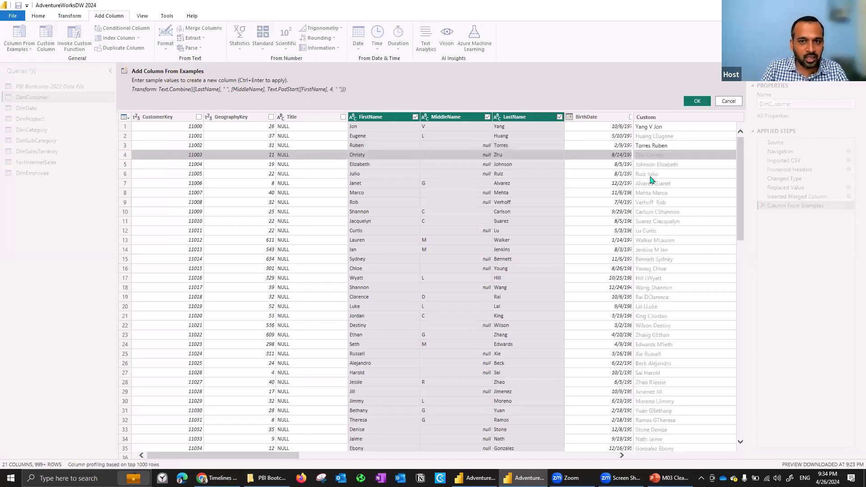
click(697, 101)
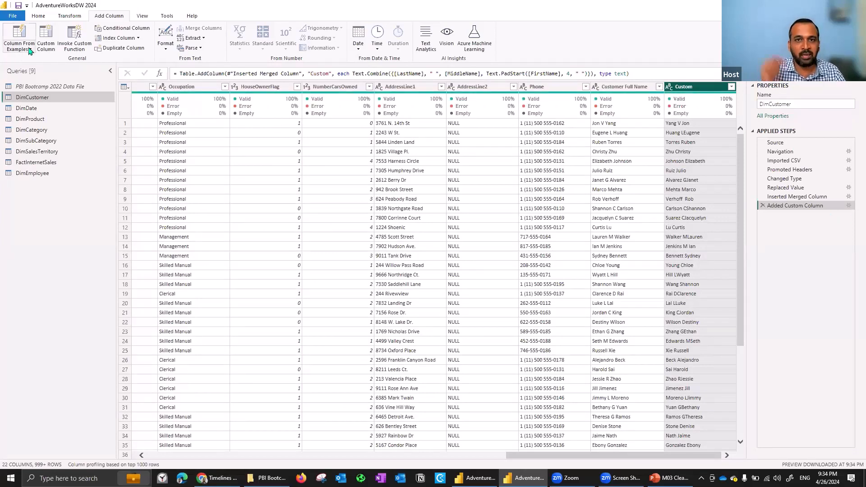
Examine the Added Custom Column step's Text.Combine formula with its Text.PadStart part, leaving it as it is.
click(849, 206)
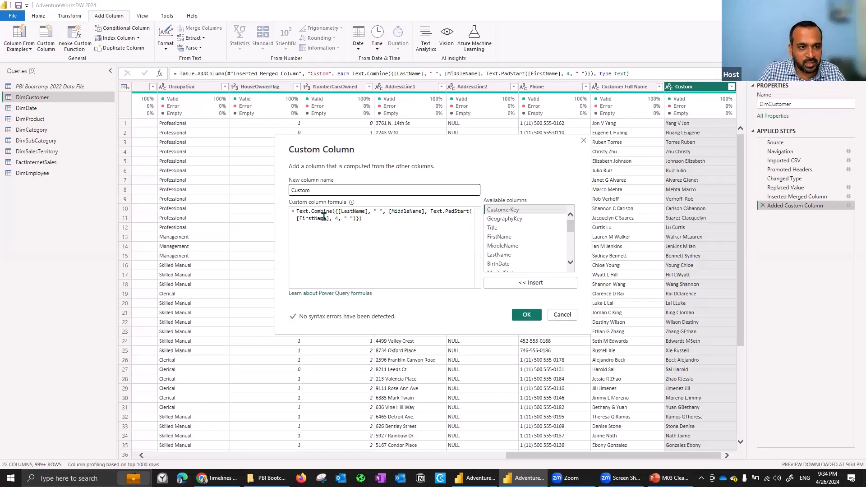
click(299, 211)
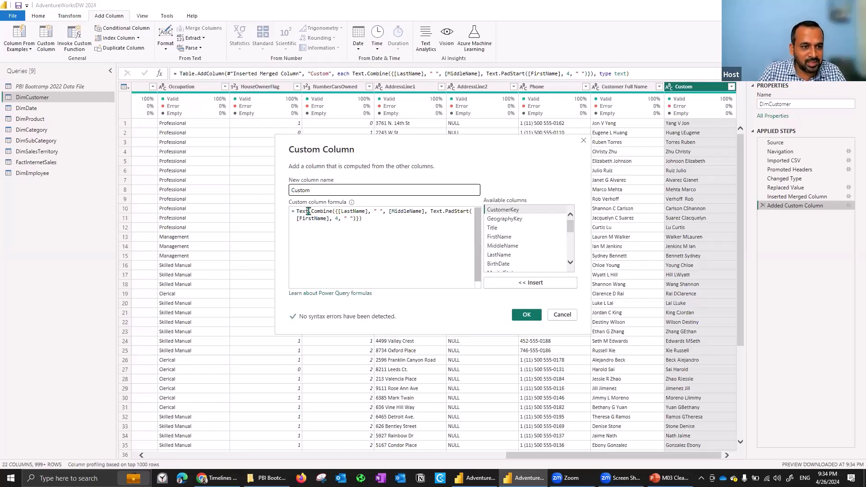
drag(331, 212, 338, 211)
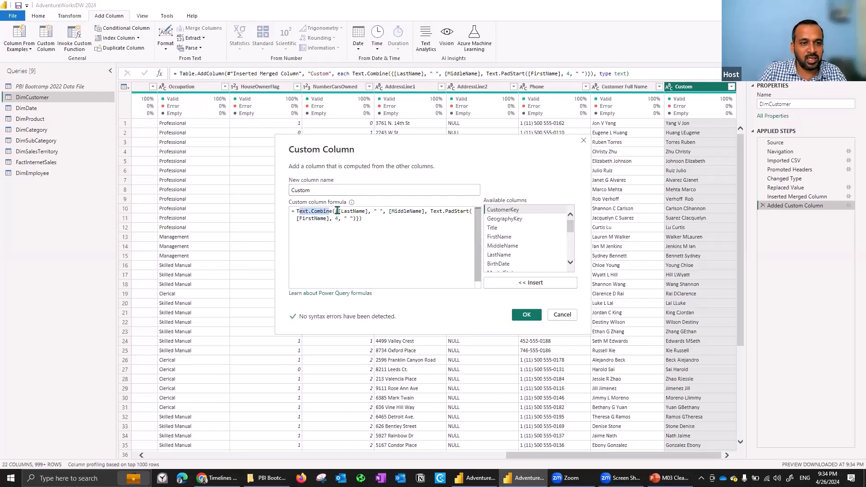
click(337, 211)
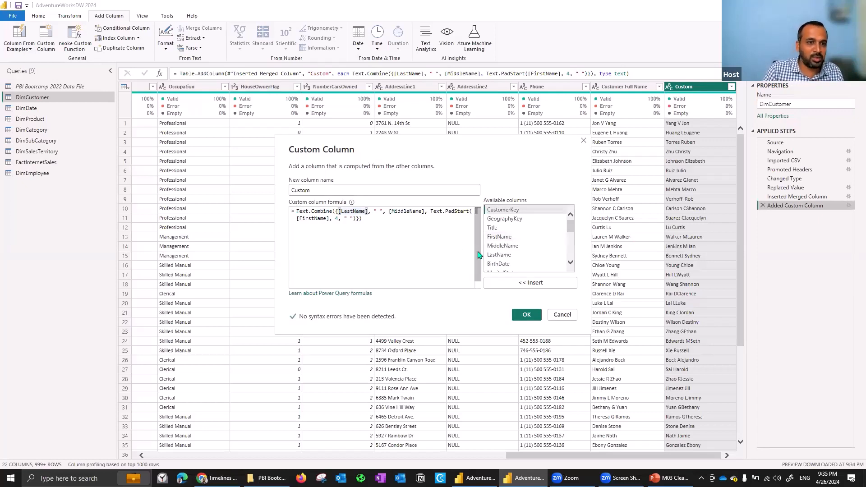
click(563, 314)
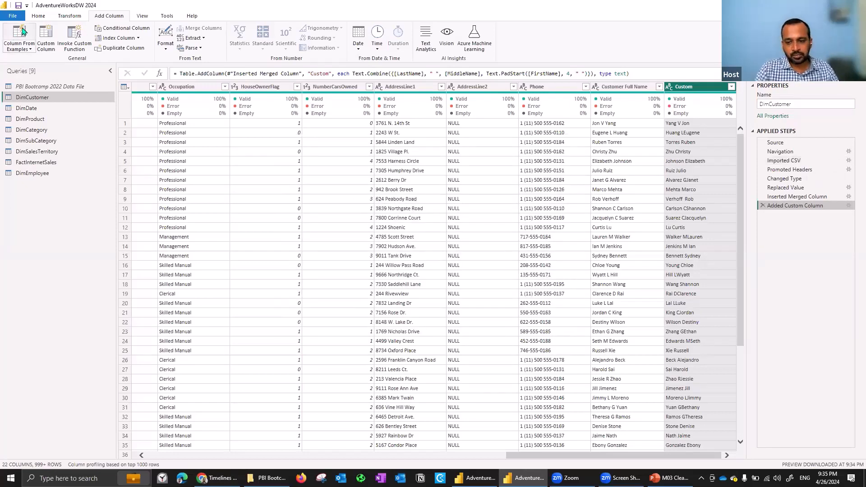
Review the DimSubCategory and DimCategory tables, select both queries, and start merging them as a new query.
click(39, 140)
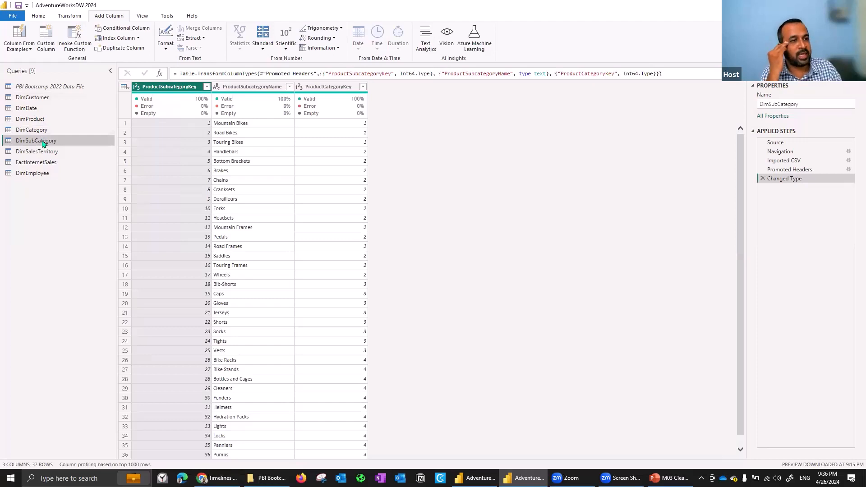
click(47, 130)
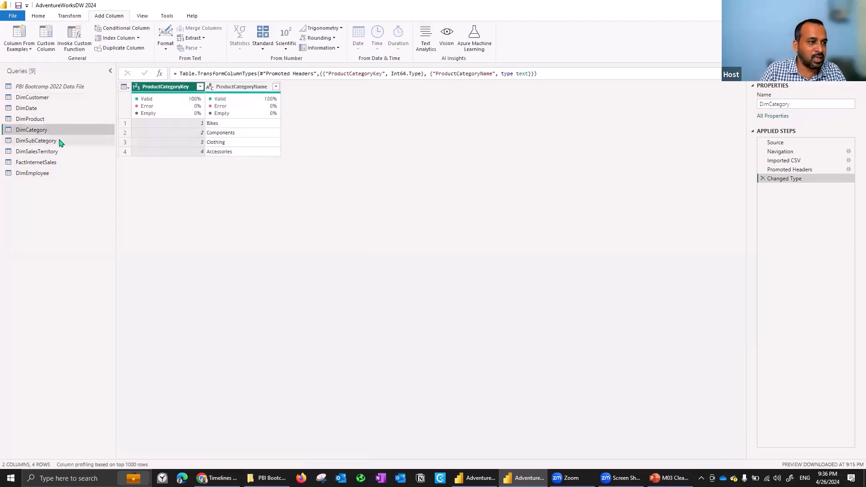
click(59, 140)
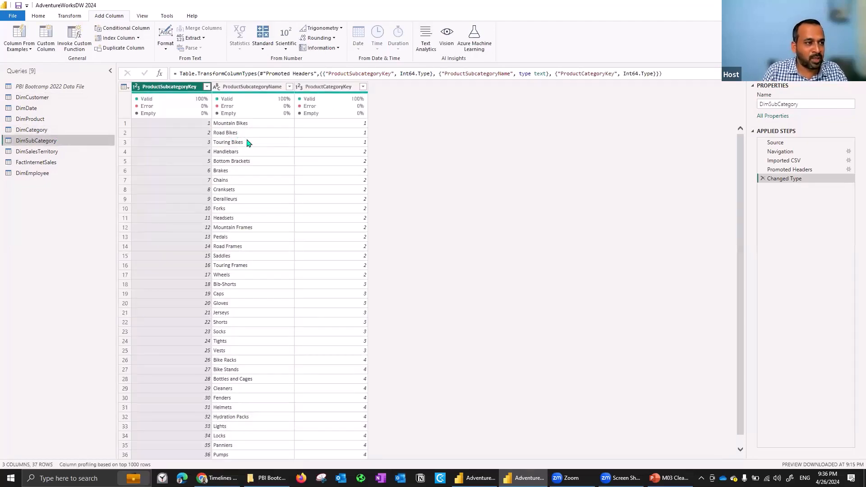
click(44, 130)
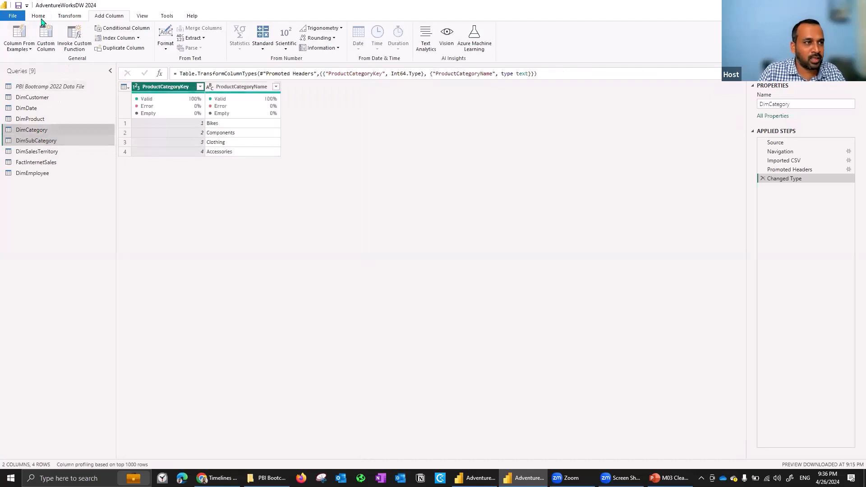
click(41, 18)
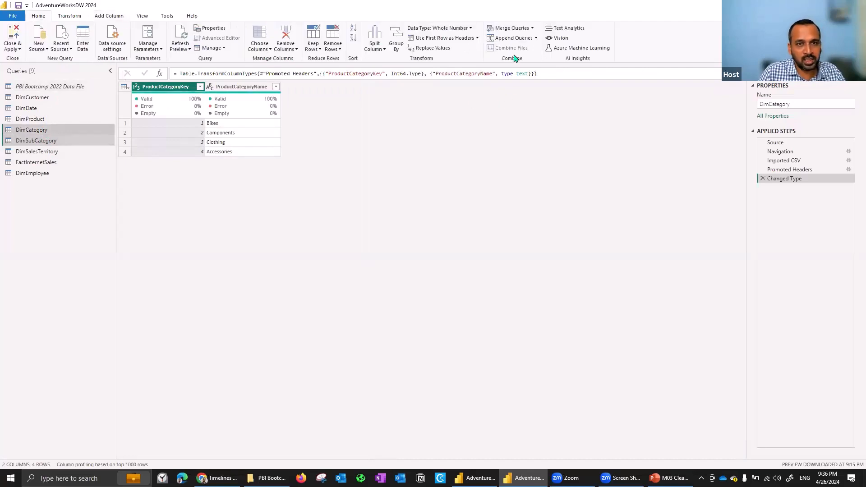
click(533, 28)
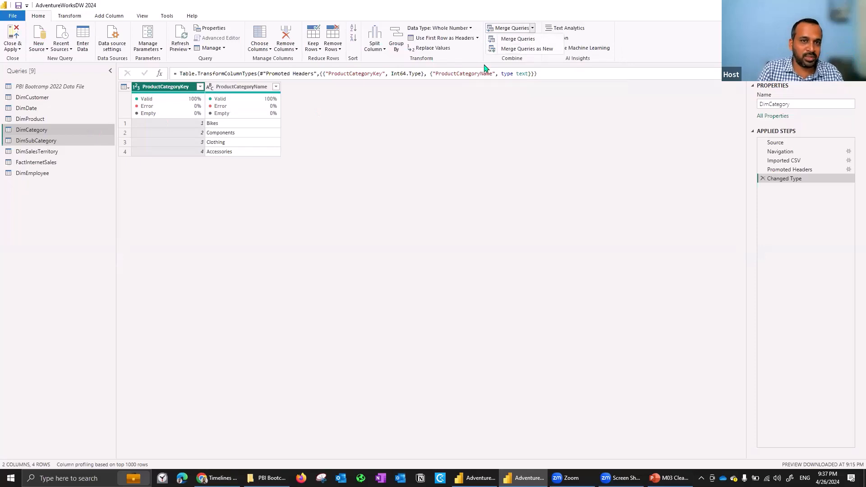
click(501, 50)
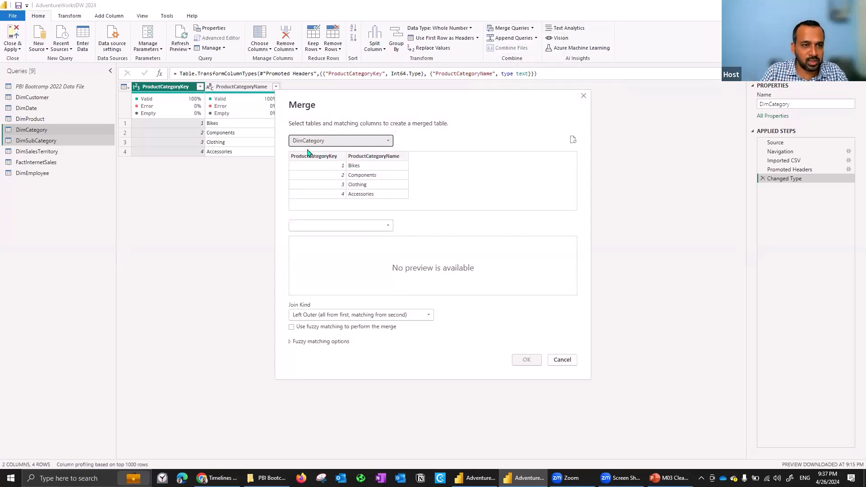
Choose DimSubCategory as the second merge table and match it with DimCategory on ProductCategoryKey.
click(329, 227)
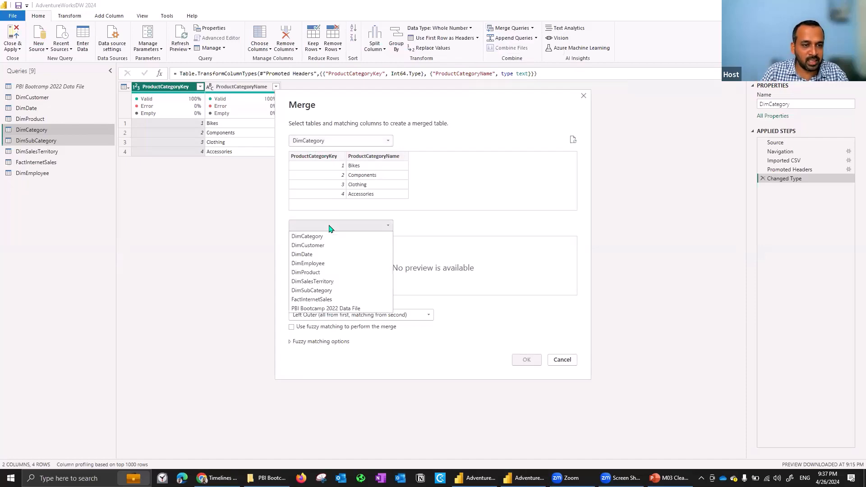
click(328, 292)
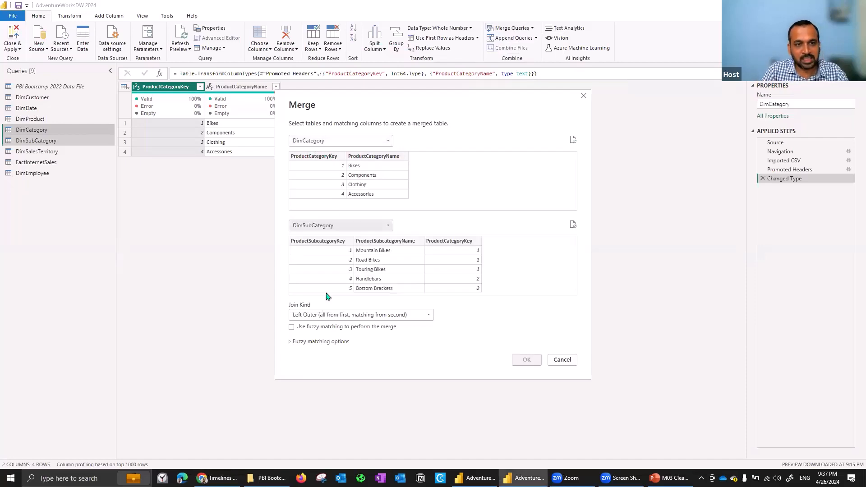
click(315, 157)
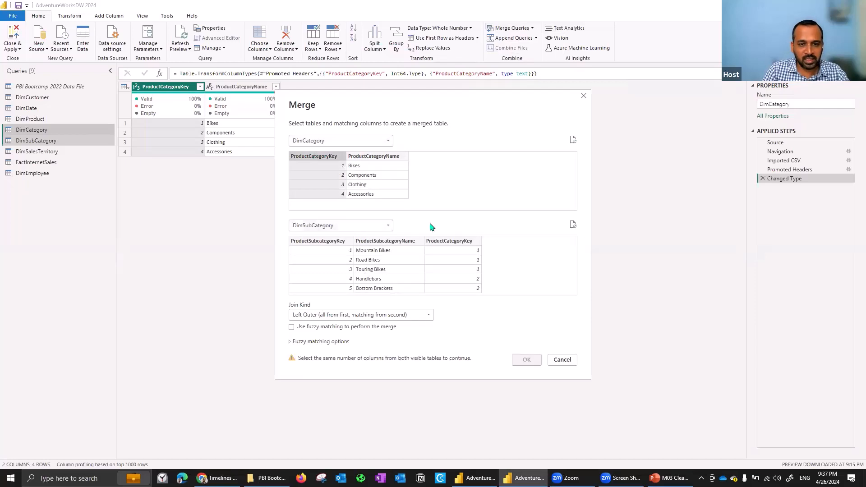
click(455, 244)
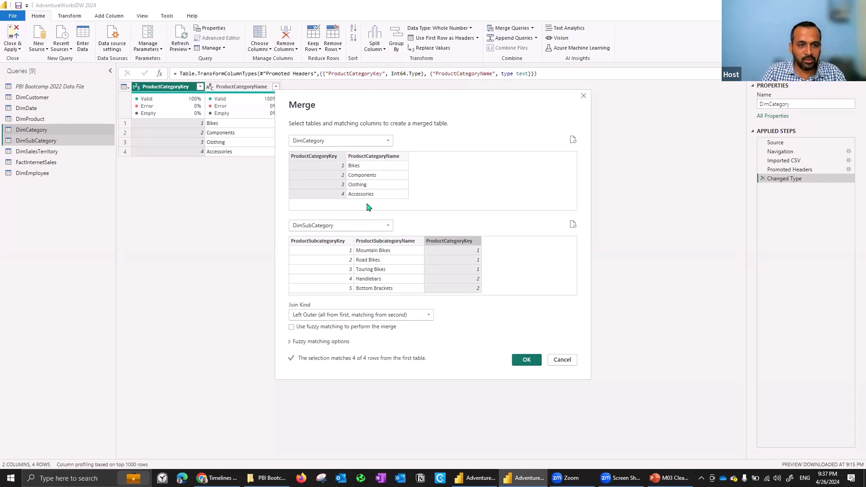
Add ProductCategoryName and ProductSubcategoryName as a second pair of matching columns in the merge.
ctrl+click(369, 159)
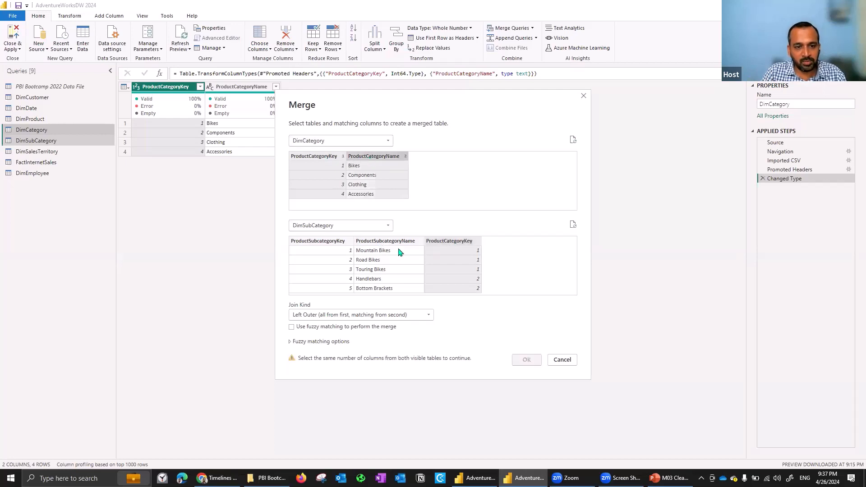
ctrl+click(391, 243)
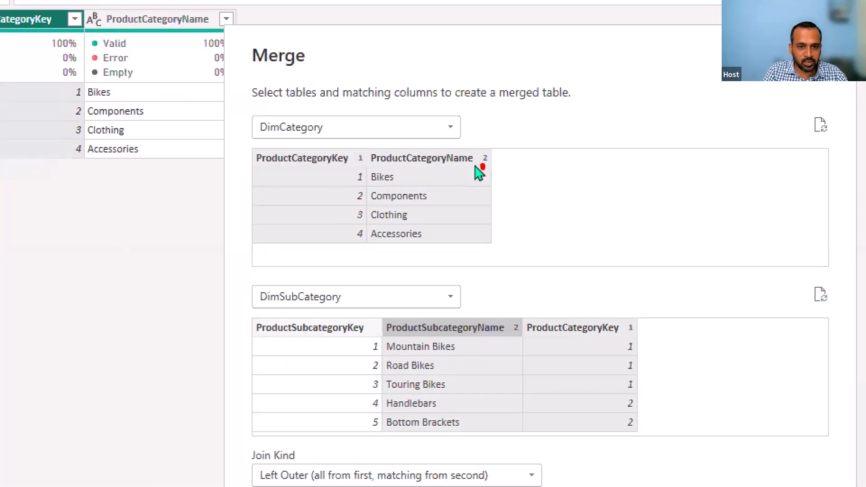
drag(482, 168, 512, 306)
drag(367, 167, 621, 317)
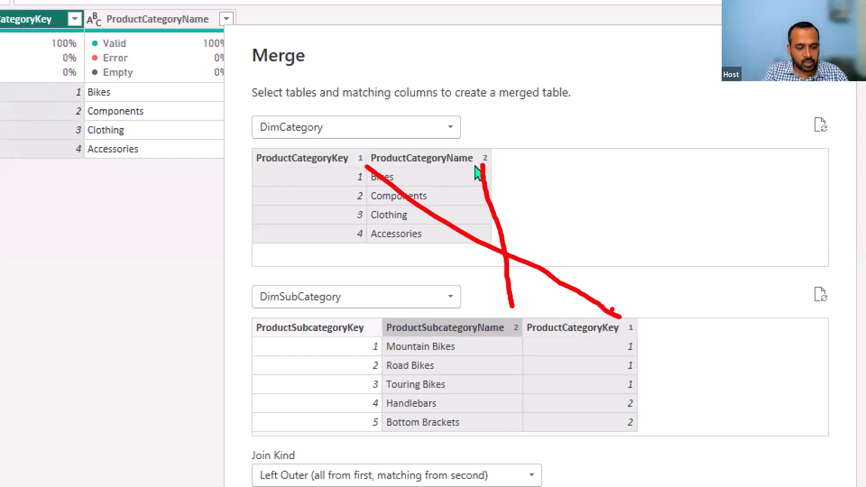
key(Escape)
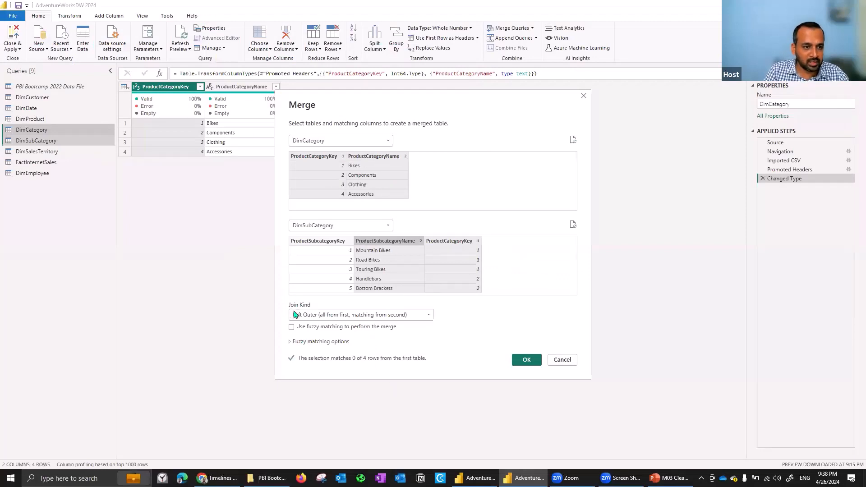
Examine the available join kinds for the merge, from Left Outer to Right Anti, keeping Left Outer selected.
click(330, 316)
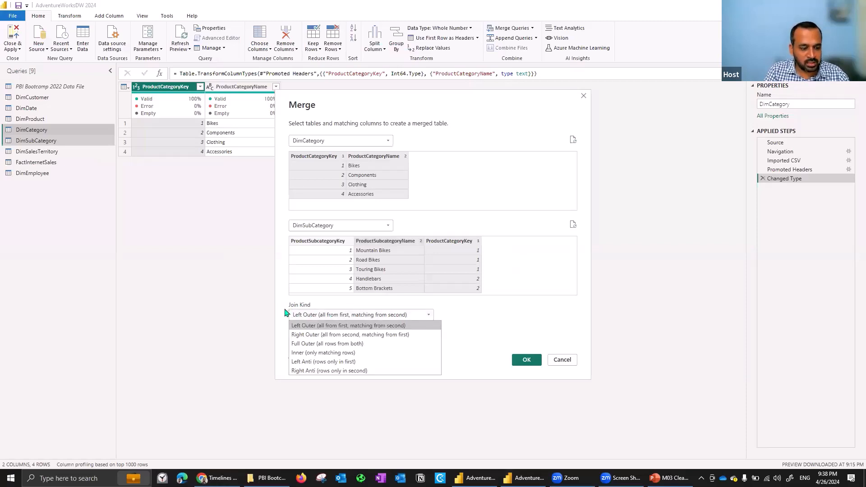
key(ctrl+1)
drag(395, 272, 244, 249)
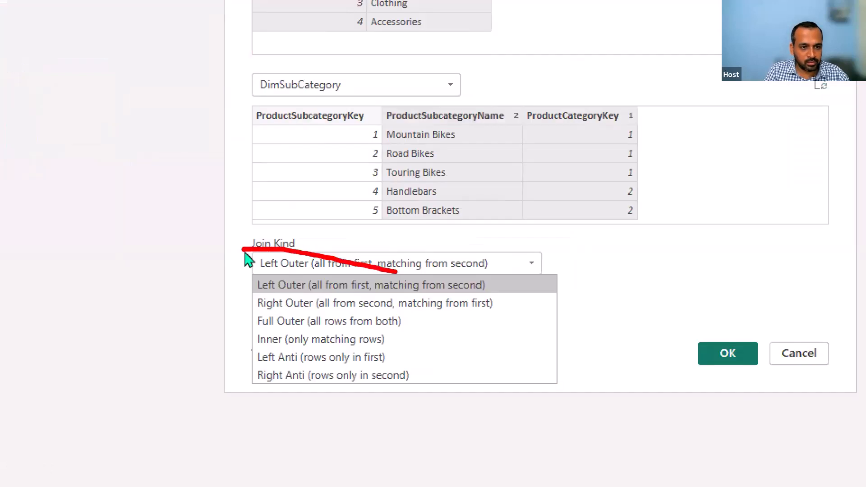
drag(397, 272, 427, 274)
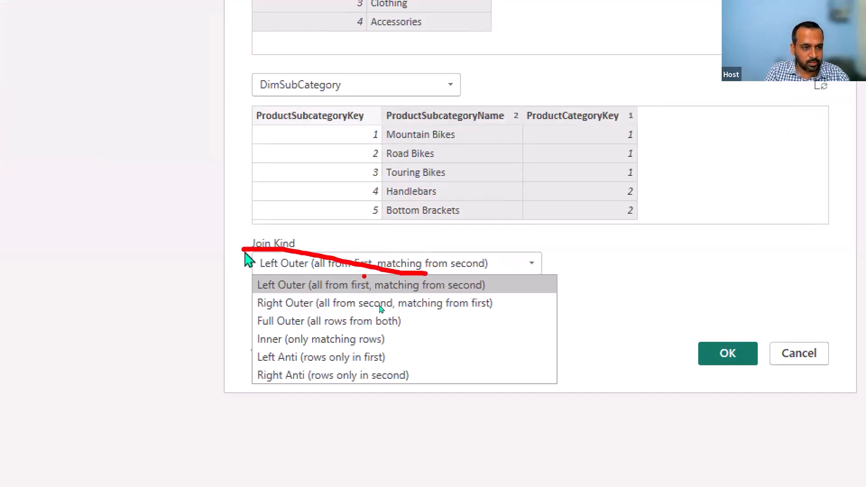
key(Escape)
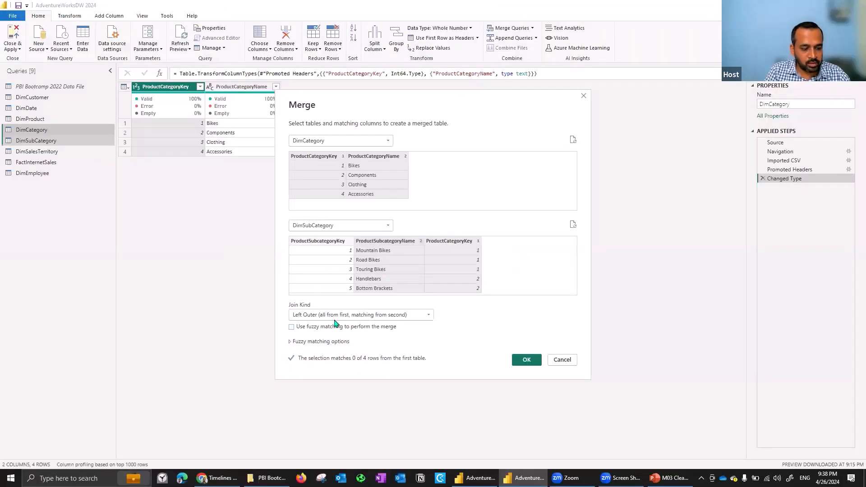
key(ctrl+1)
click(295, 305)
drag(288, 302, 372, 323)
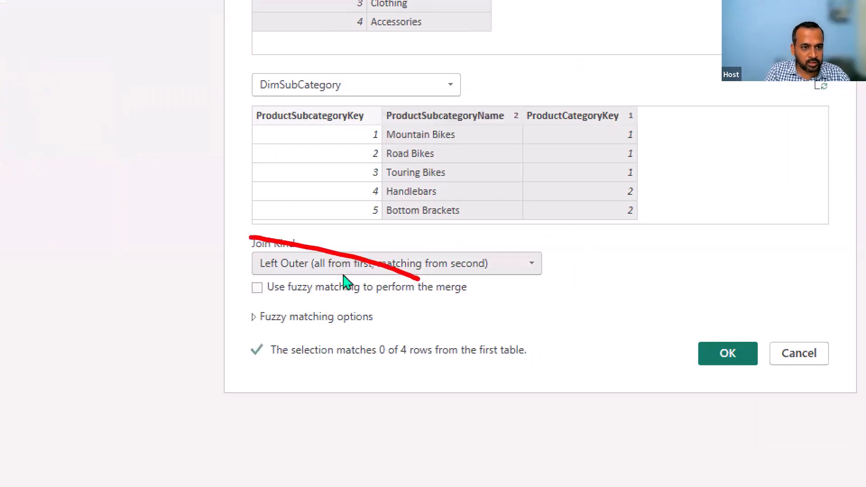
key(Escape)
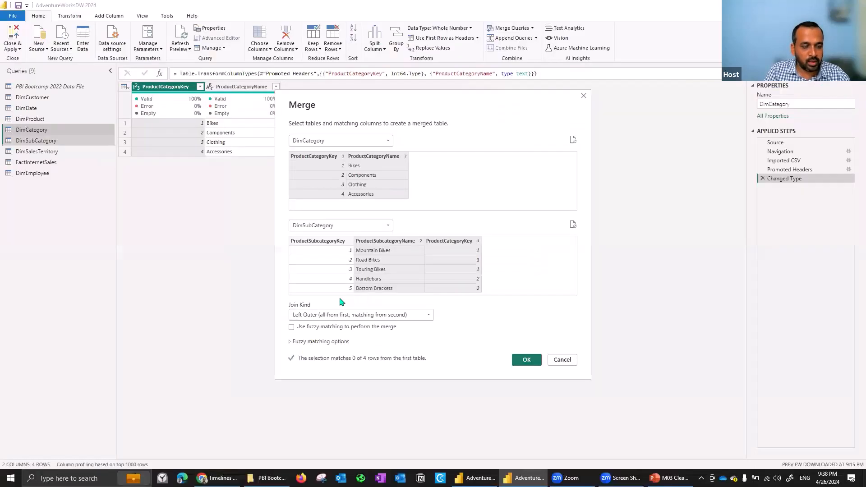
click(327, 314)
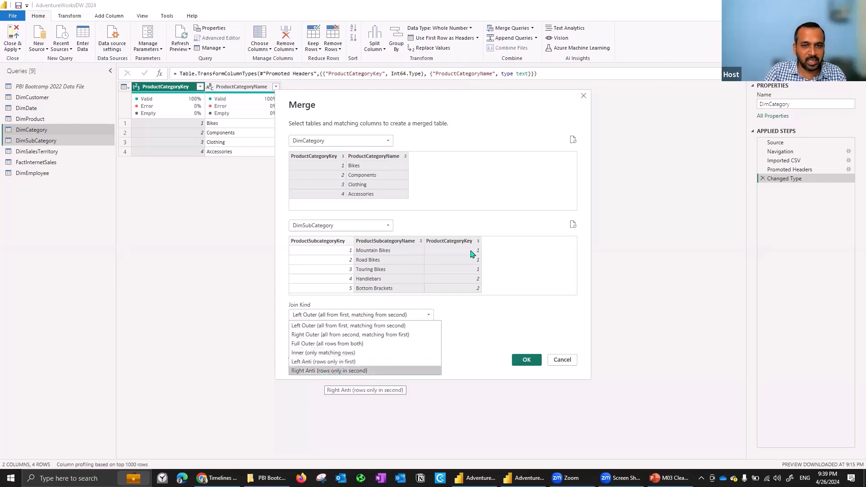
click(507, 253)
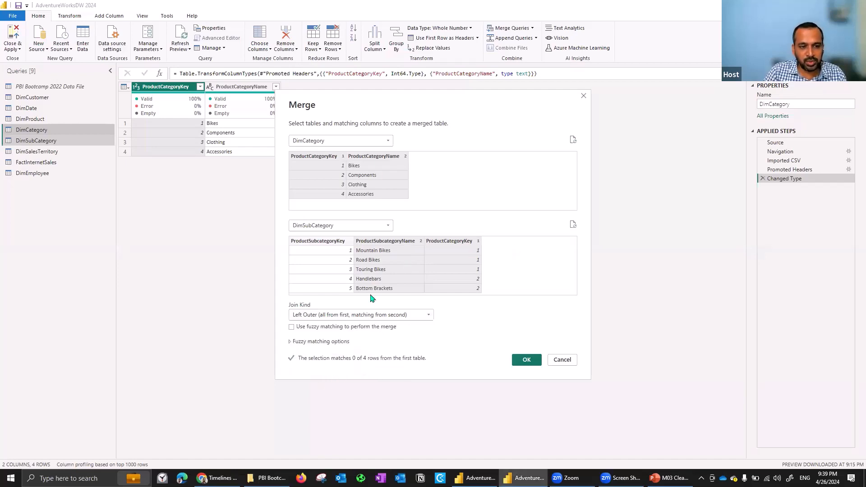
click(315, 315)
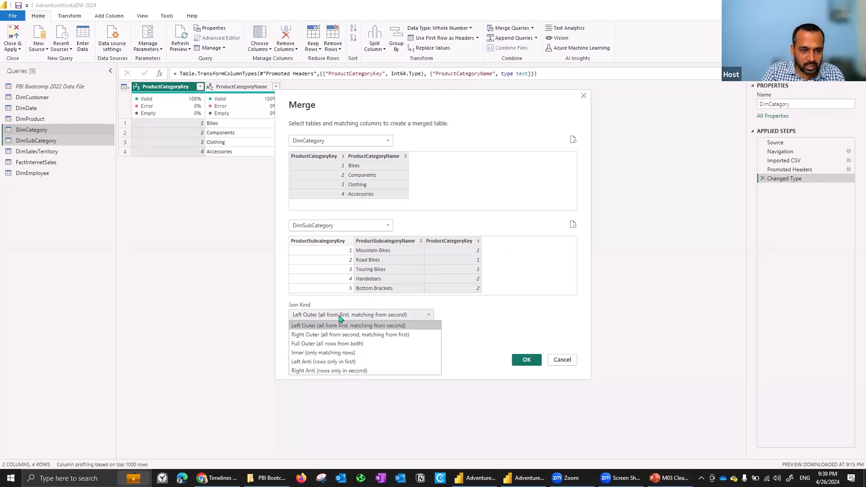
click(364, 313)
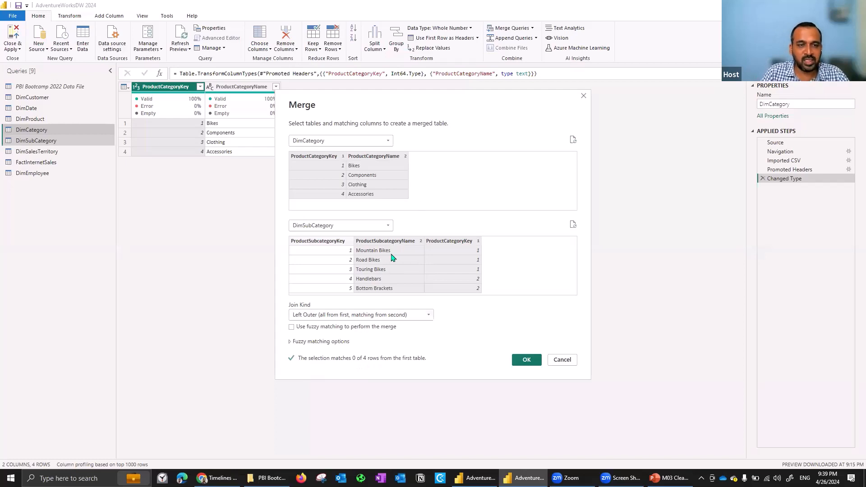
Reset the merge's matching columns to only ProductCategoryKey in both DimCategory and DimSubCategory.
click(326, 159)
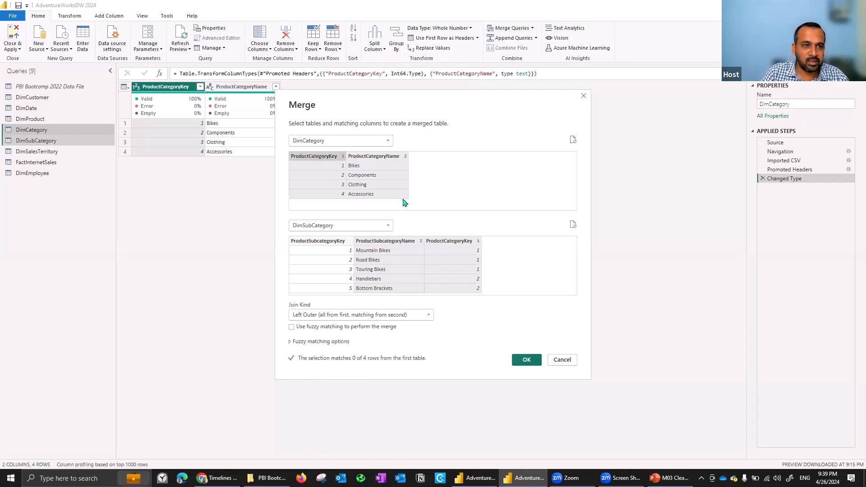
ctrl+click(339, 175)
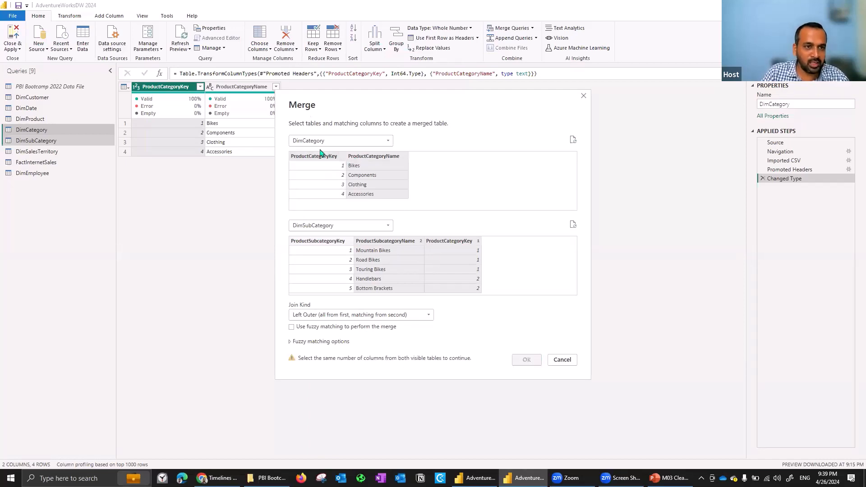
click(325, 160)
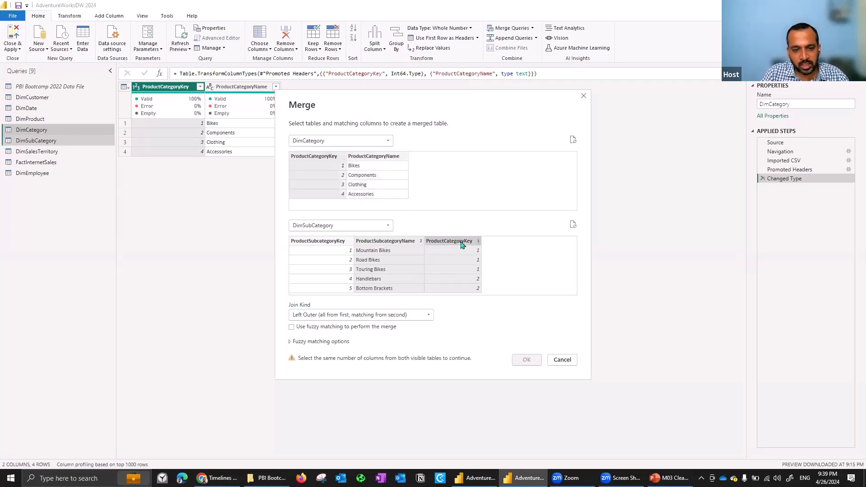
click(326, 243)
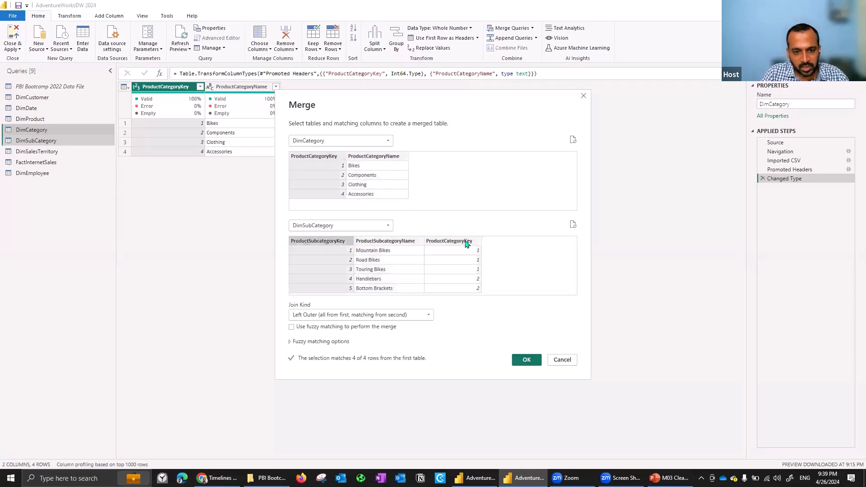
click(466, 244)
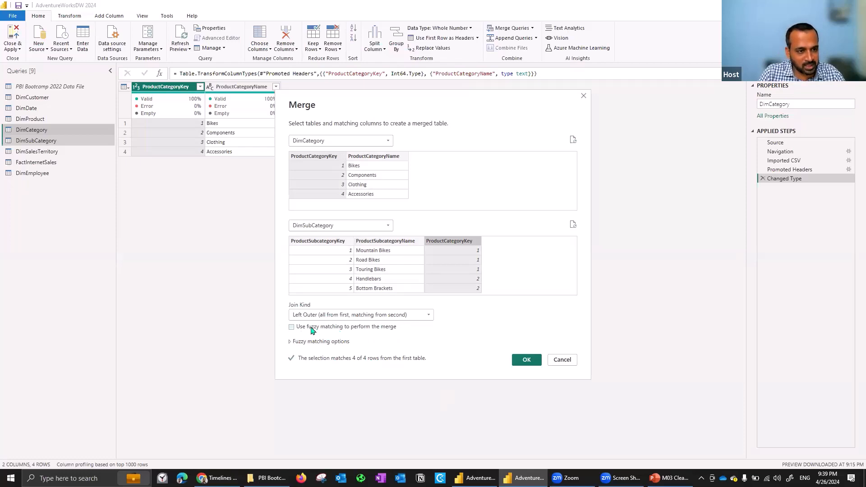
Examine the fuzzy matching options of the merge and collapse them again.
click(291, 342)
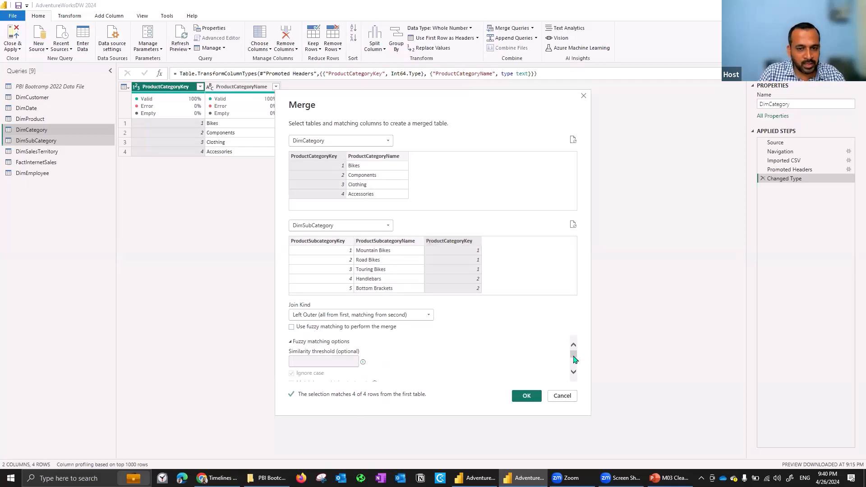
mouse_move(574, 359)
mouse_down()
mouse_move(573, 371)
mouse_move(580, 355)
mouse_up()
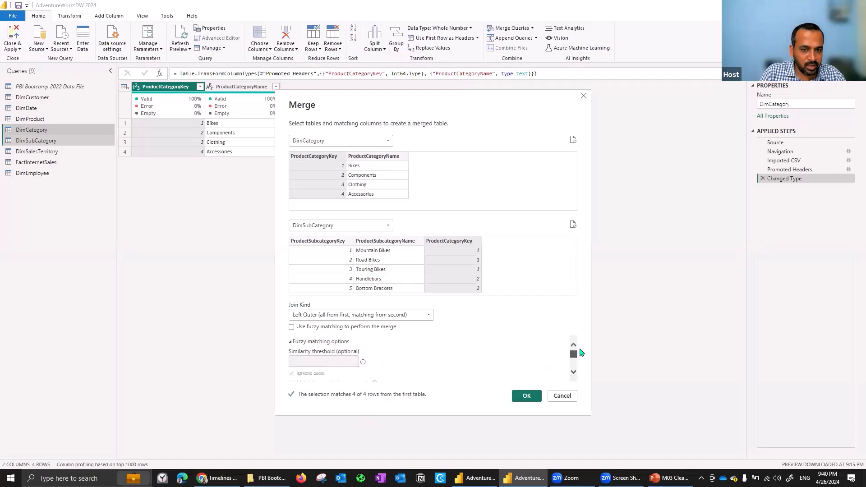
click(301, 342)
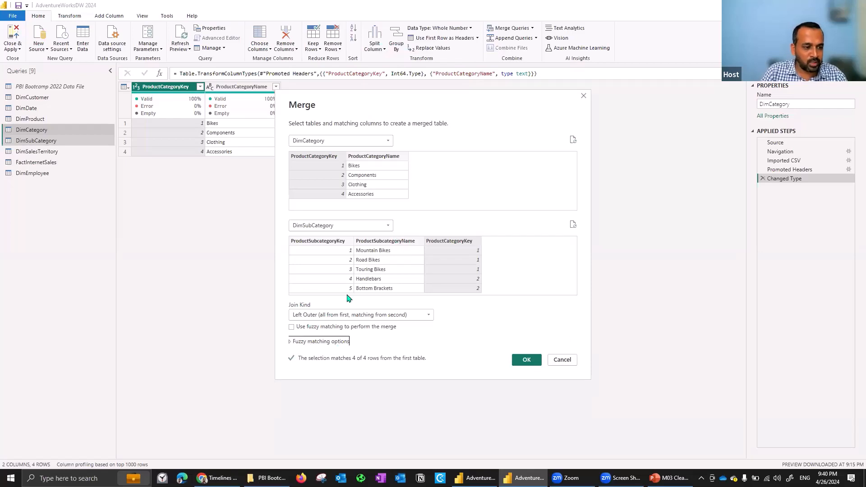
Open a blank Notepad window.
key(super+r)
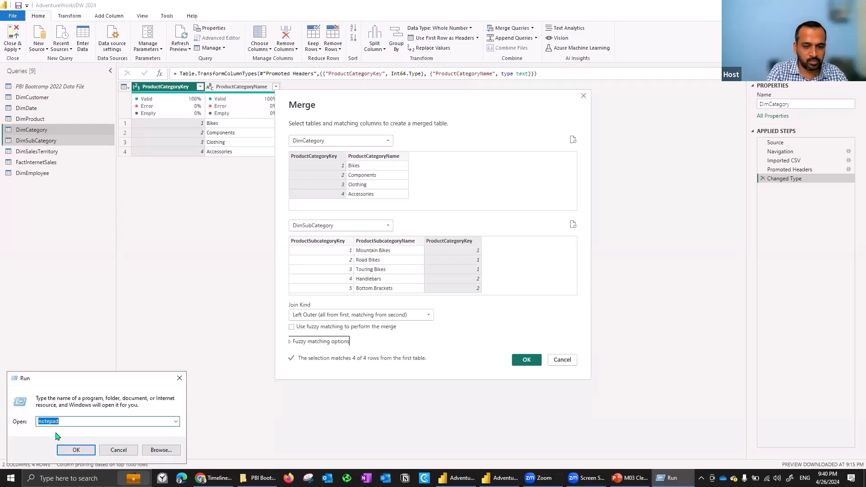
click(72, 449)
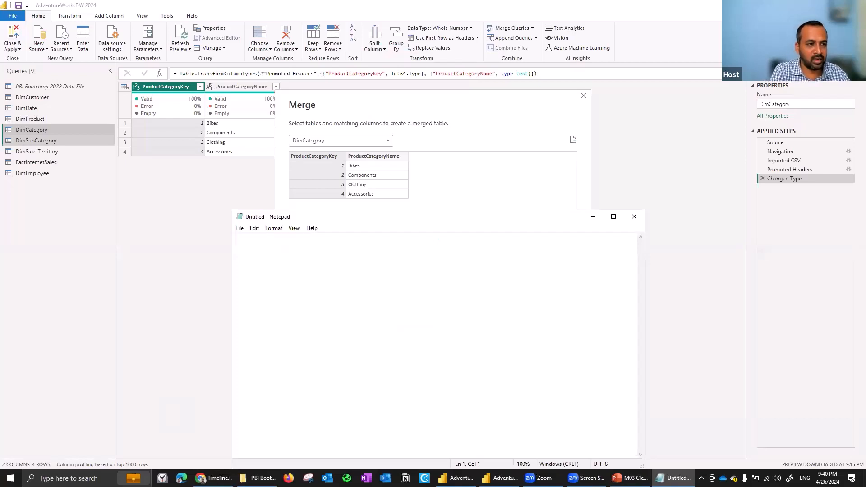
List the sample words Apple and Orange on separate lines in the blank note, leaving an empty line below them.
text(Apple)
key(Return)
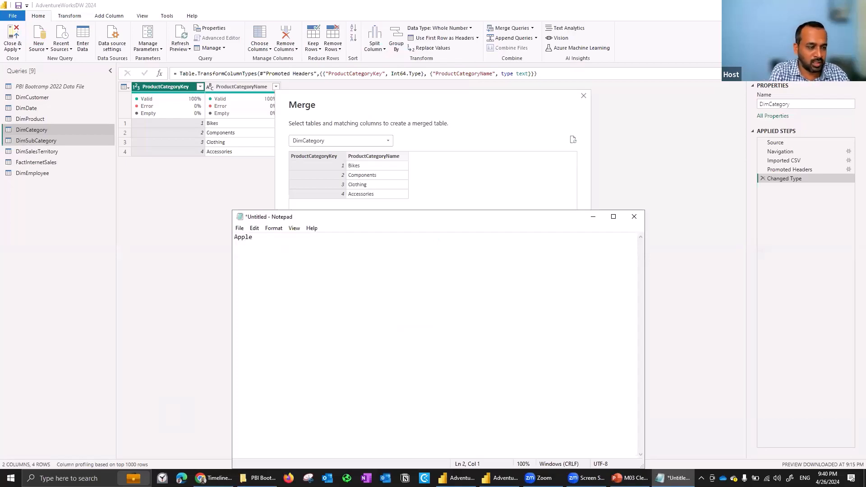
text(Orange)
key(Return)
key(Return)
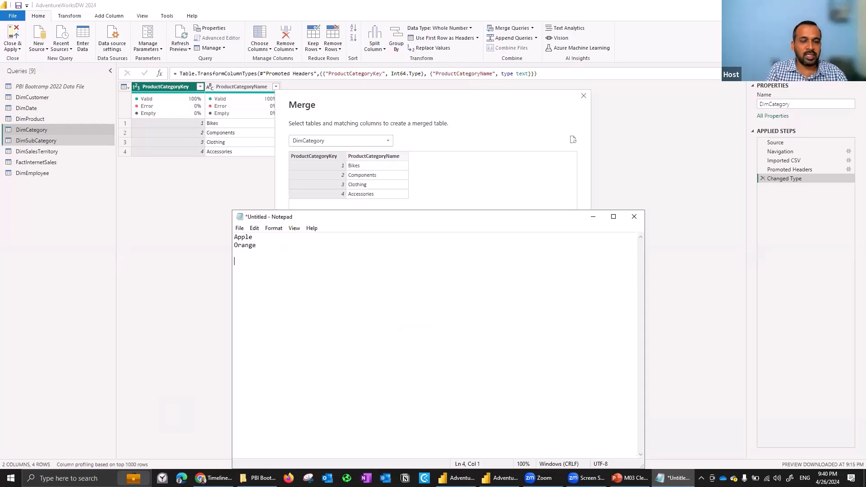
Add the misspelled variants Aple and Appe, followed by a separate group with Orange and Orage.
text(A)
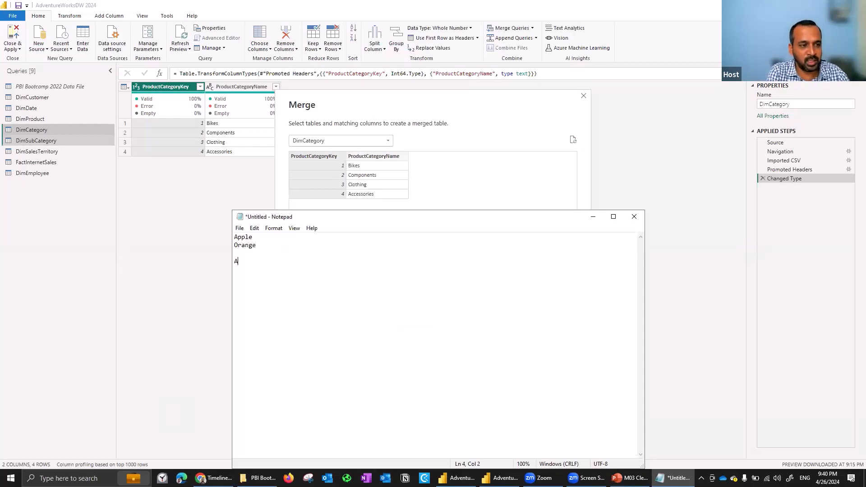
text(ple)
key(Return)
text(Apple )
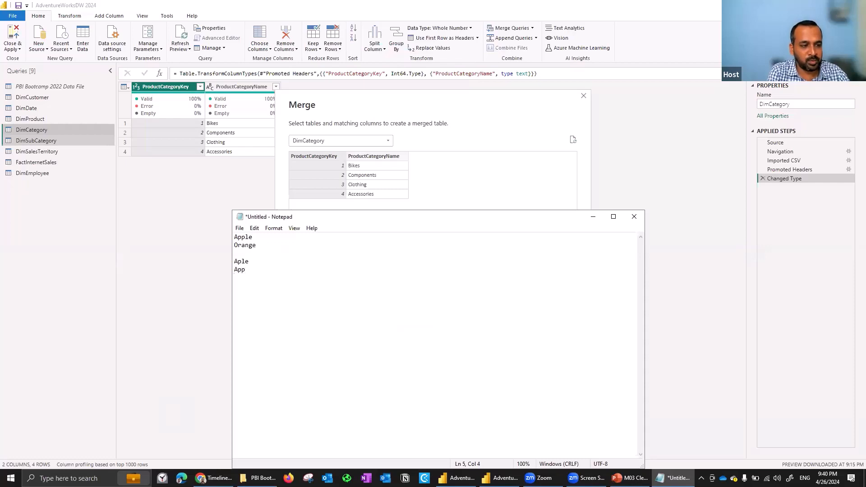
text(Orange)
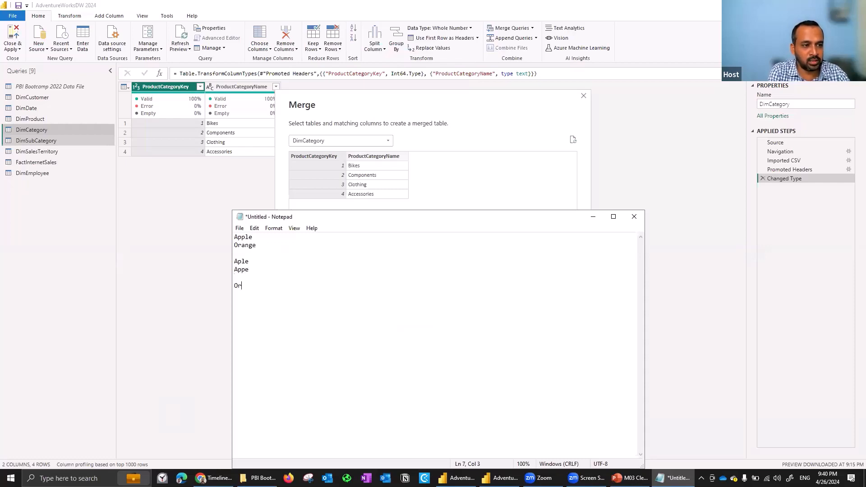
key(Return)
text(O)
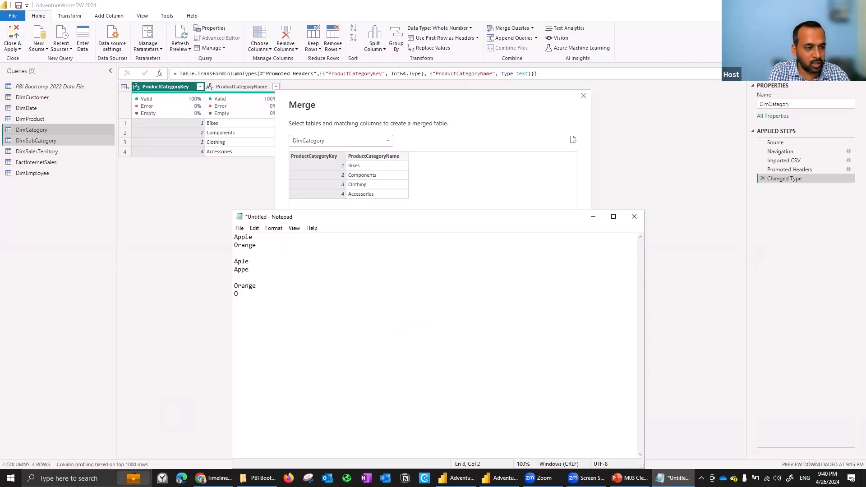
text(rage)
key(Return)
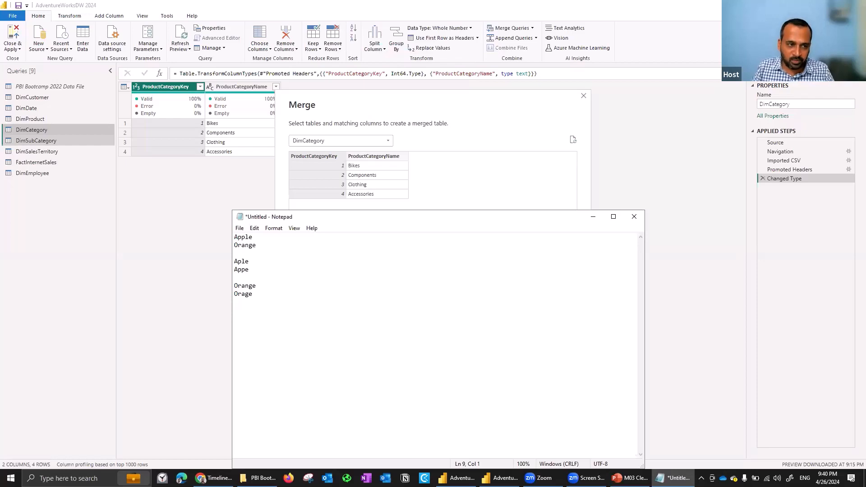
Return to the Merge dialog in Power Query, examine the fuzzy matching options with fuzzy matching enabled, and disable it again.
click(449, 187)
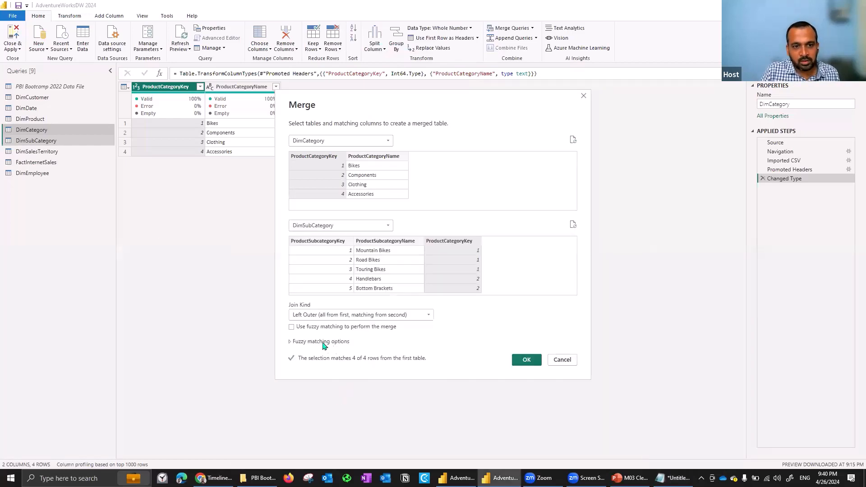
click(308, 328)
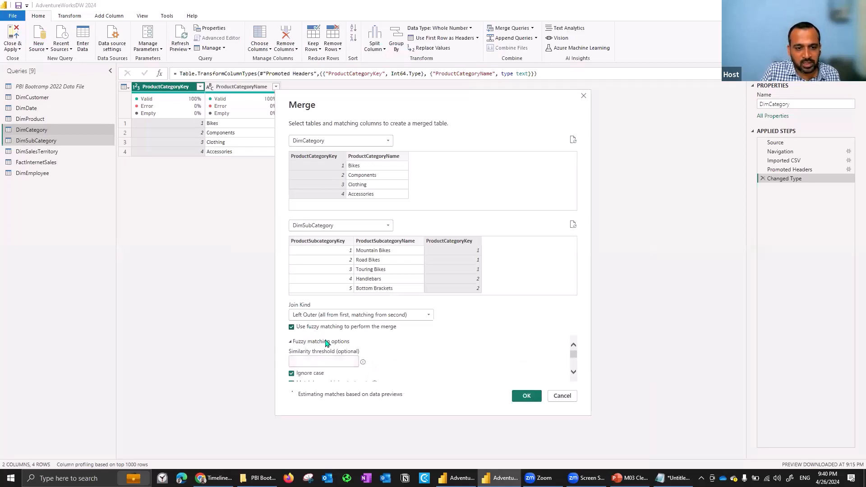
scroll(345, 367, down, 1)
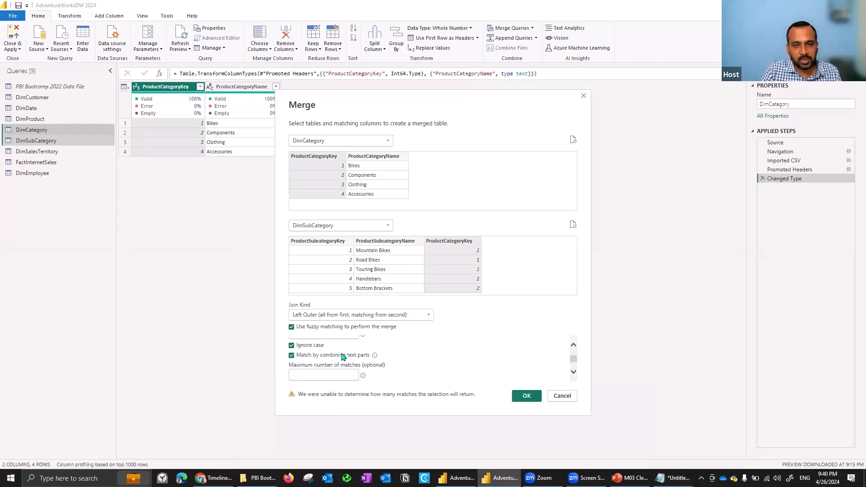
click(320, 328)
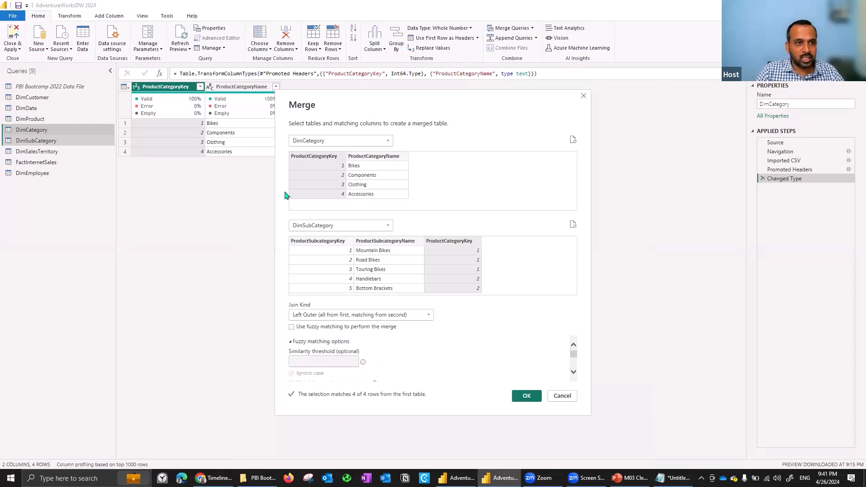
Create the merged query and expand its DimSubCategory column into all three columns without the original column name as prefix.
click(527, 396)
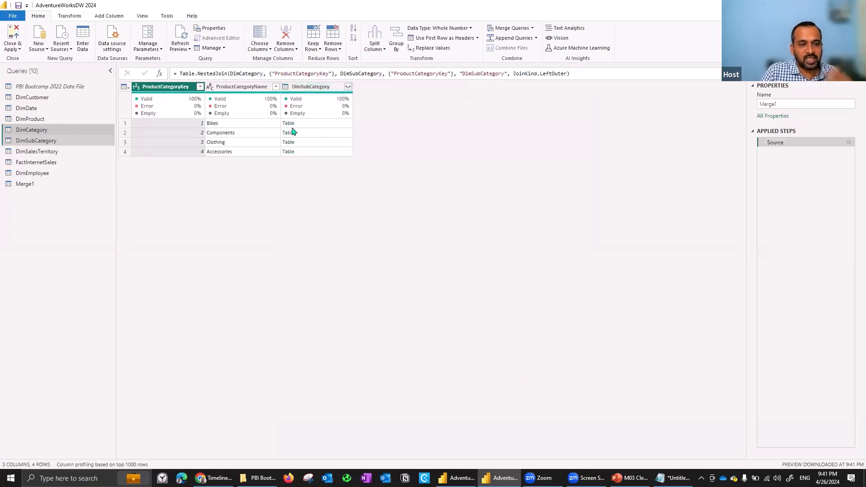
click(349, 87)
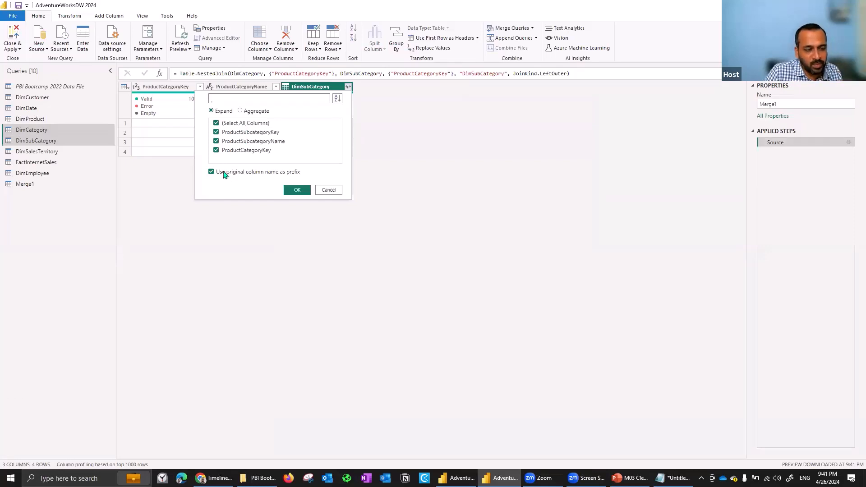
click(292, 176)
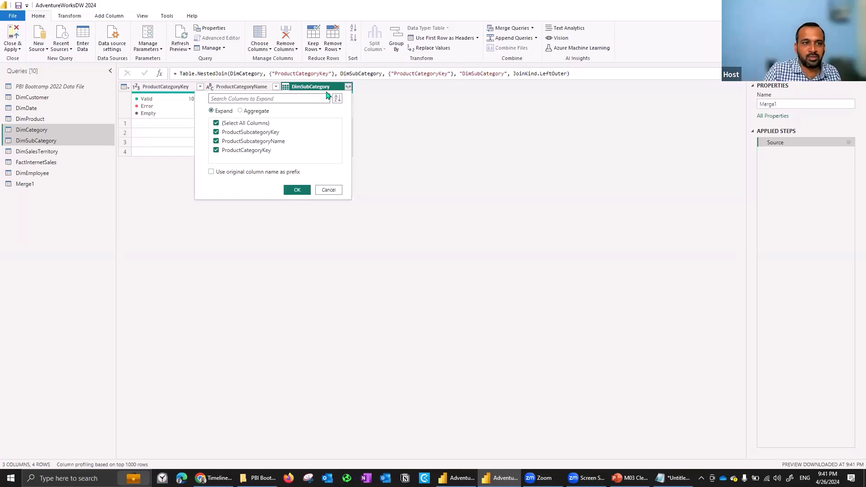
click(260, 125)
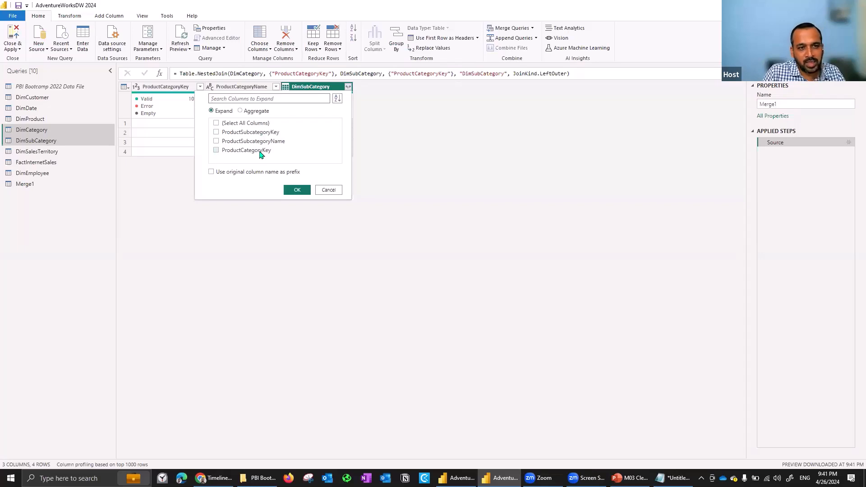
click(329, 190)
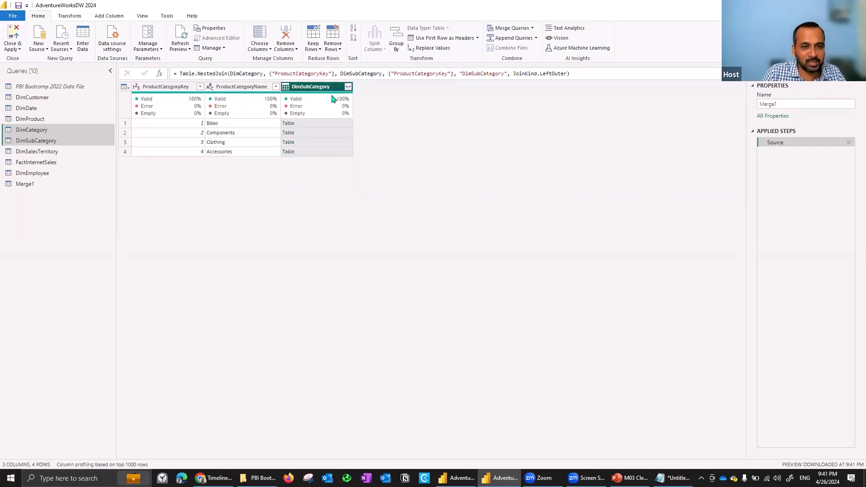
click(348, 87)
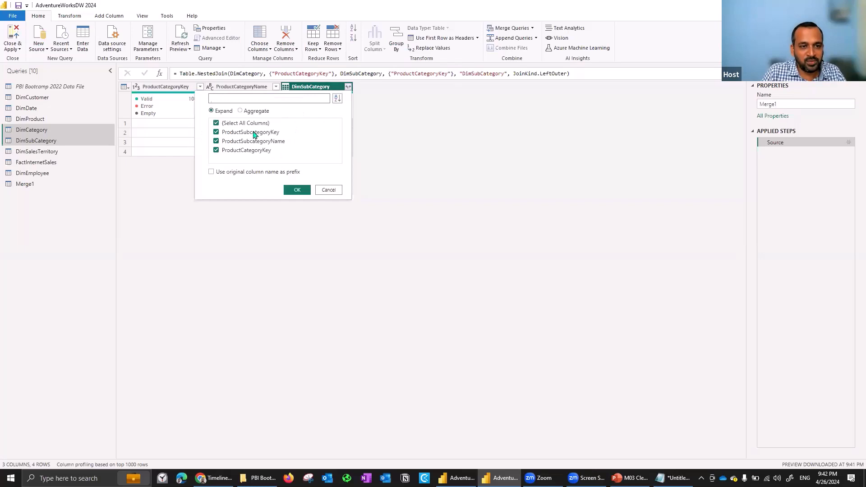
click(301, 190)
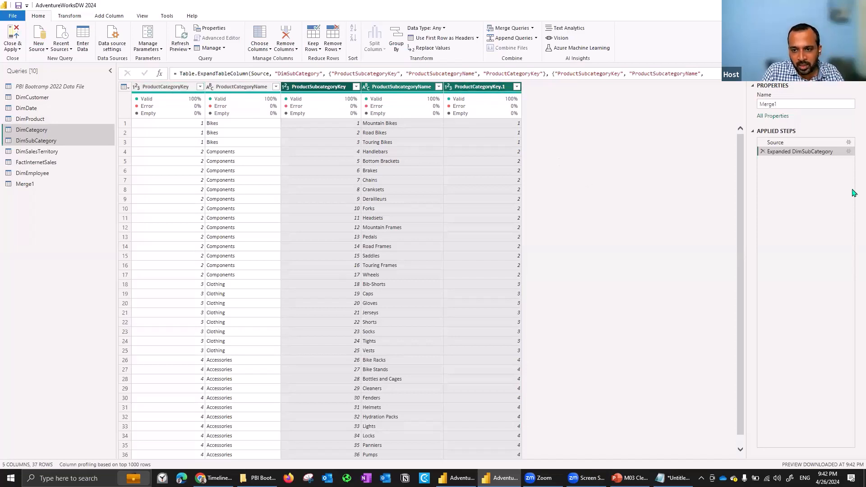
Edit the Expanded DimSubCategory step to exclude ProductCategoryKey from the expanded columns, and select the Merge1 query.
click(848, 152)
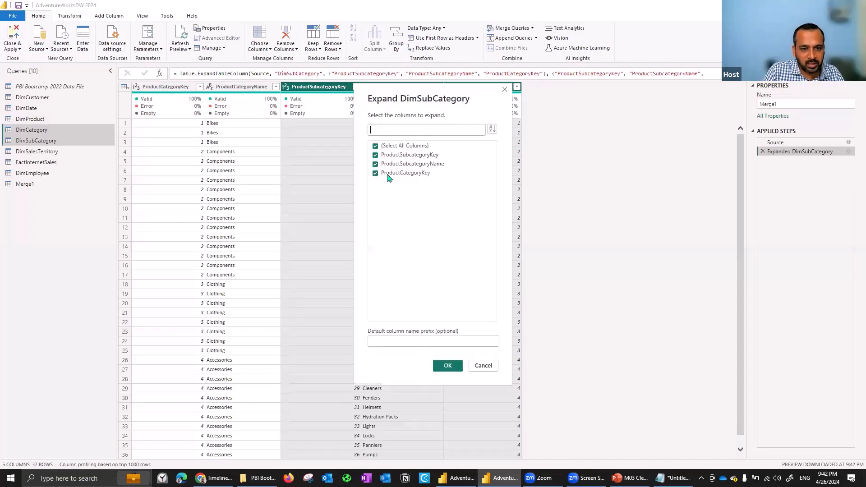
click(376, 174)
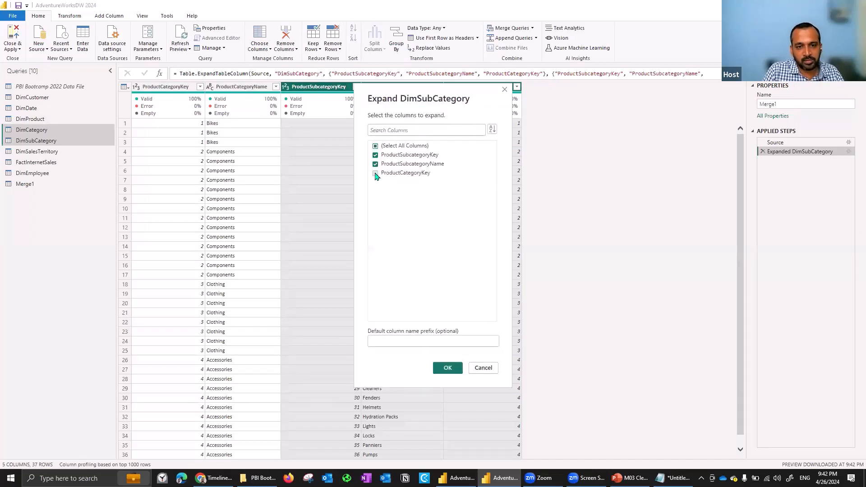
click(448, 369)
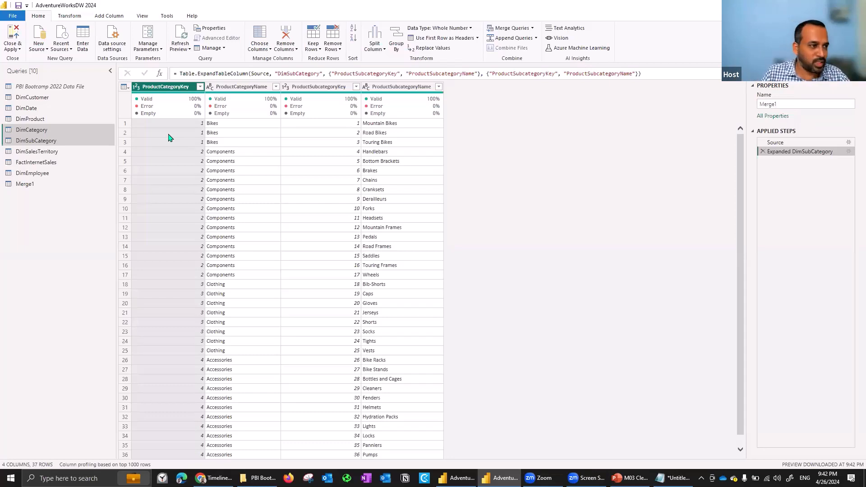
click(41, 186)
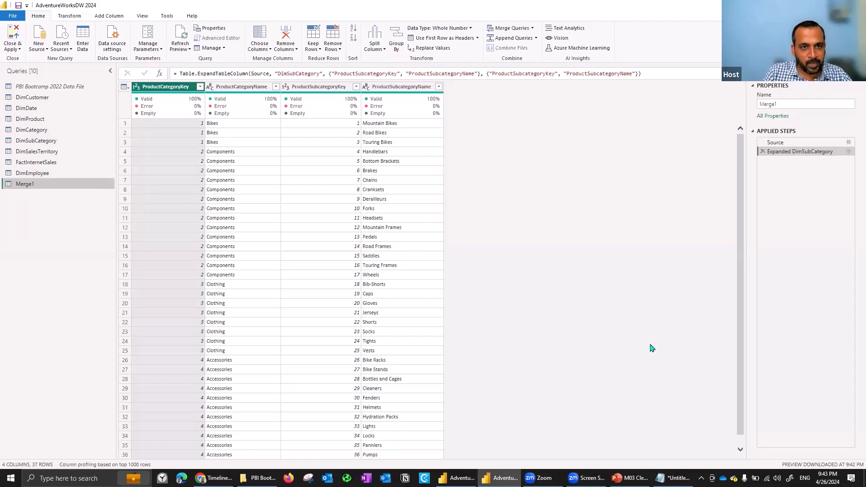
Switch to the PowerPoint course slides, review the ones around Lesson 2 on profiling and shaping data, and return to Power Query.
key(alt+Tab)
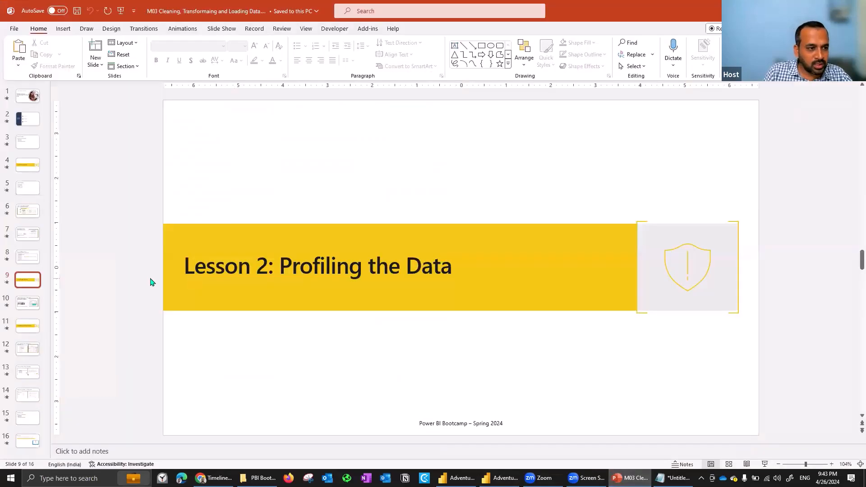
scroll(151, 282, down, 1)
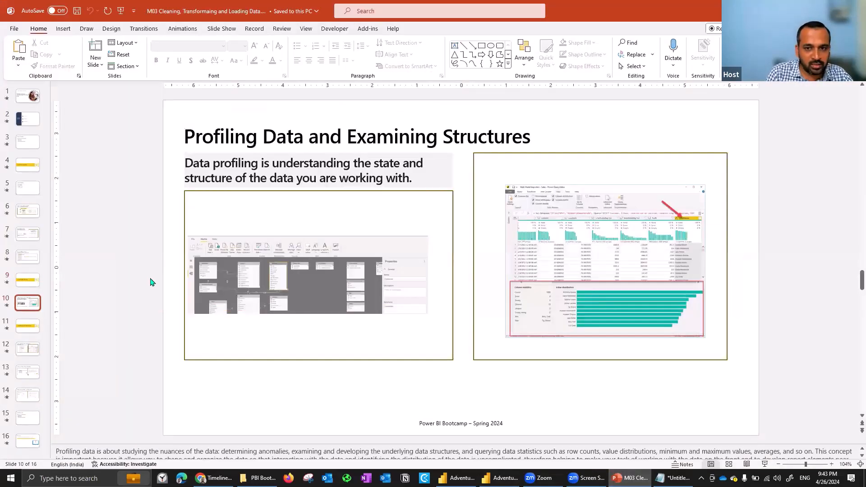
scroll(152, 282, down, 1)
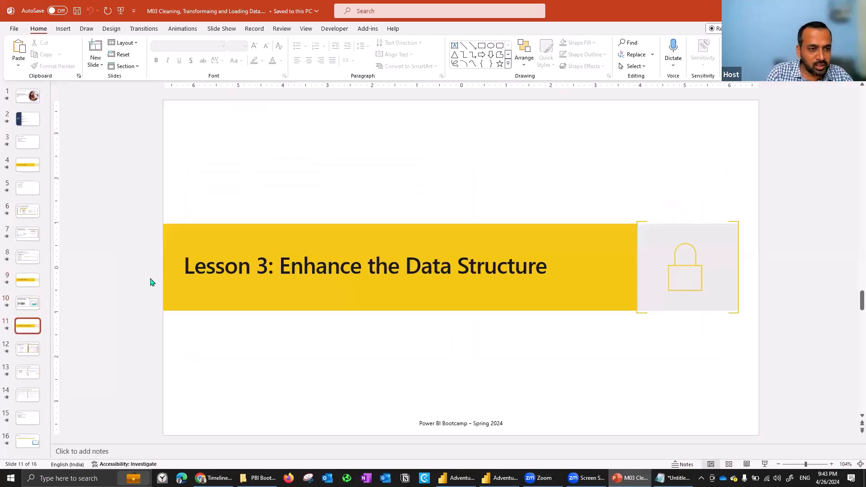
scroll(152, 282, up, 3)
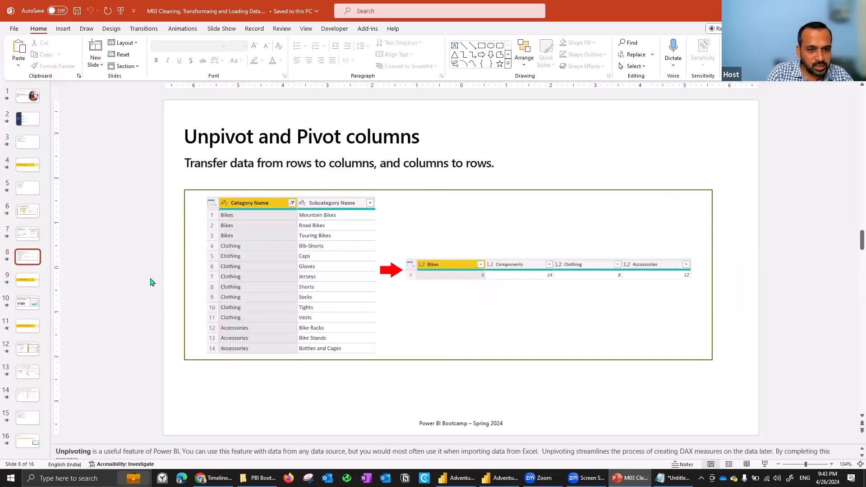
scroll(151, 282, up, 1)
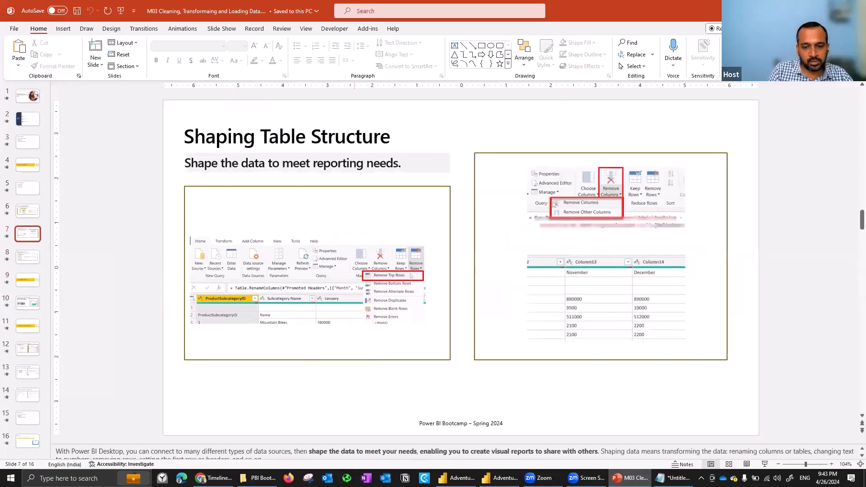
key(alt+Tab)
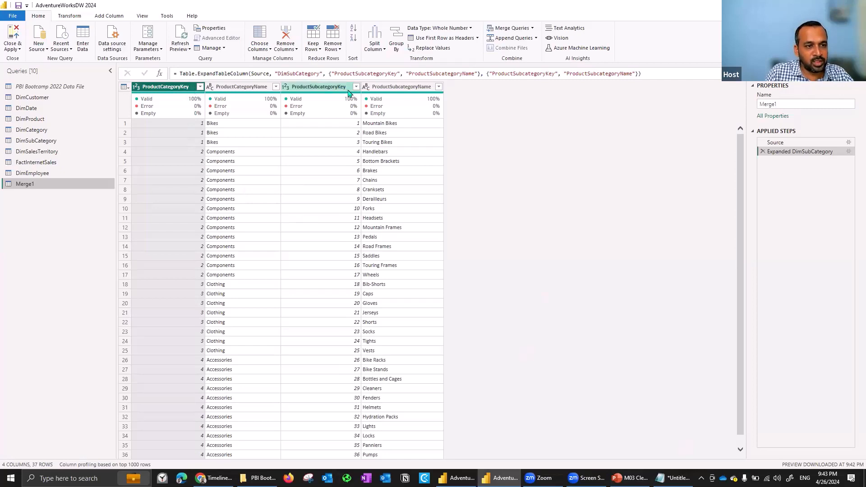
Try keeping only ProductCategoryKey in Merge1 by removing the other columns, and delete the resulting Removed Other Columns step.
right_click(330, 91)
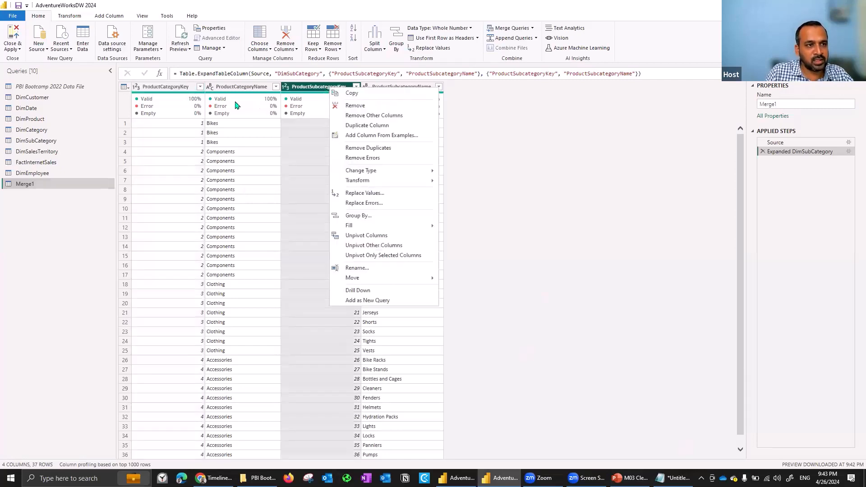
click(171, 88)
right_click(171, 88)
click(216, 114)
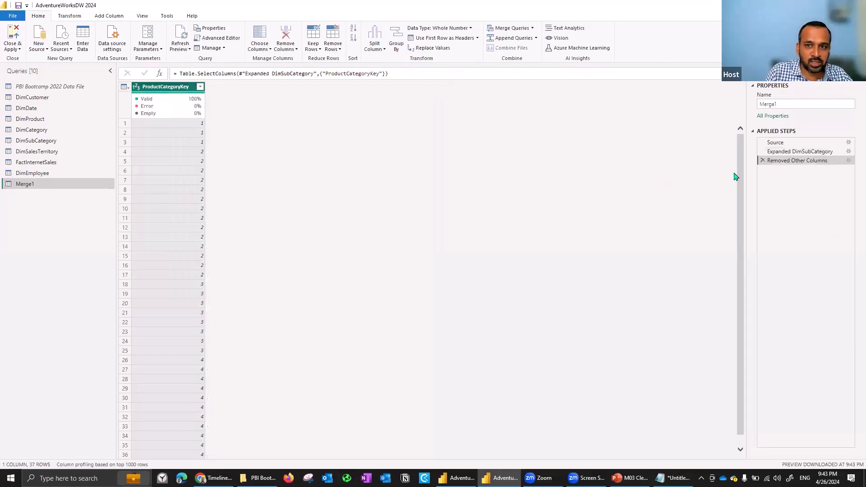
click(761, 160)
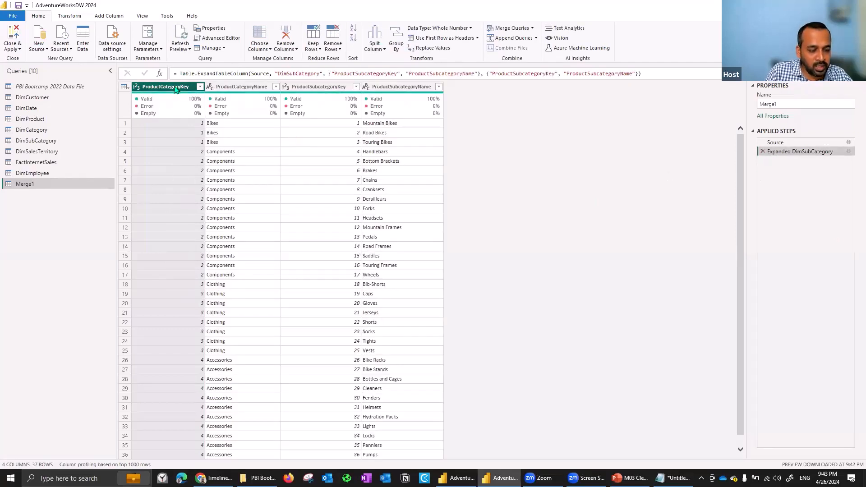
Select the ProductCategoryKey and ProductSubcategoryKey columns of Merge1 together and open the available column operations.
right_click(176, 90)
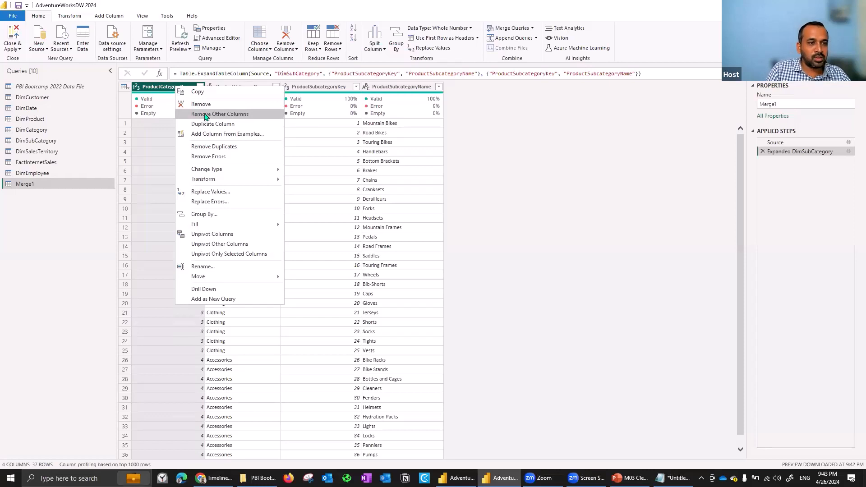
click(307, 90)
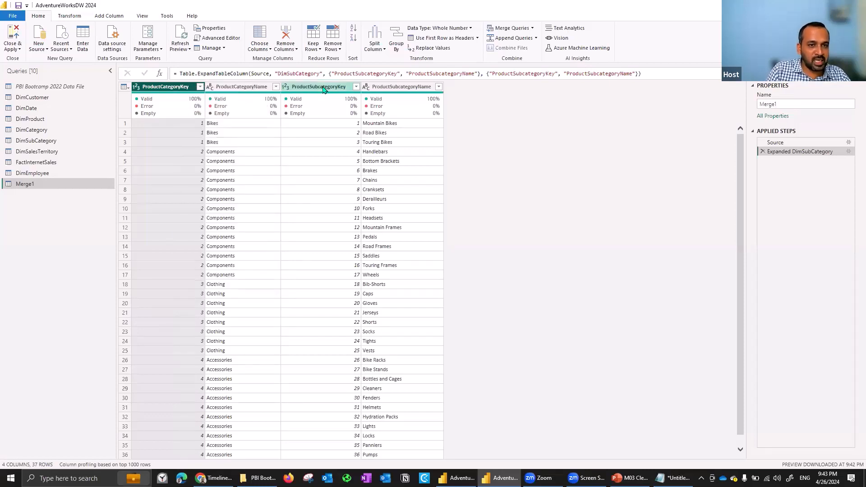
ctrl+click(324, 89)
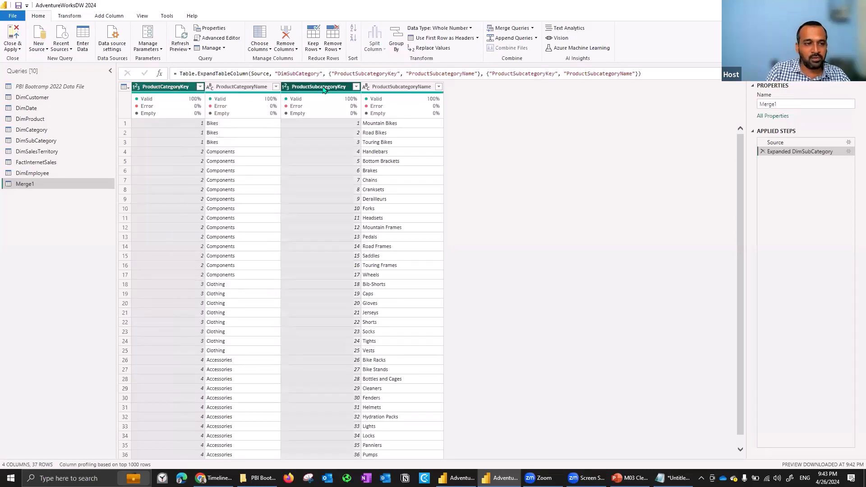
right_click(173, 90)
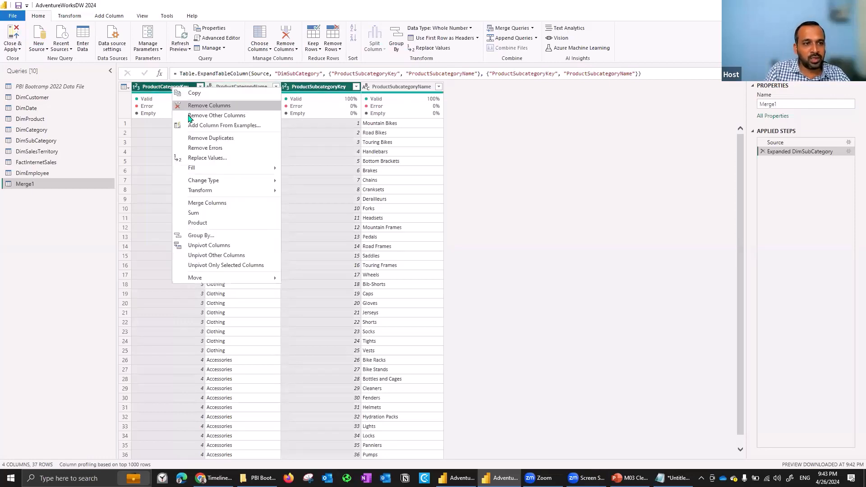
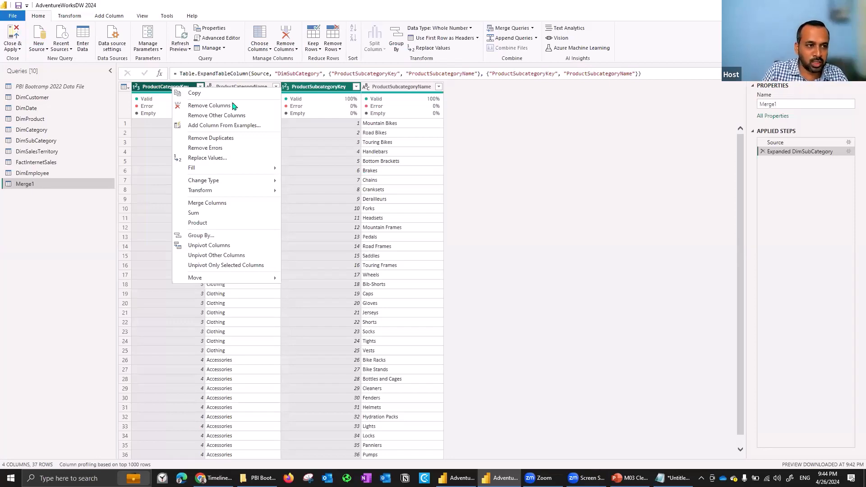
Try keeping only ProductCategoryName and ProductSubcategoryName in Merge1 by removing the other columns, and delete the resulting Removed Other Columns step.
click(495, 154)
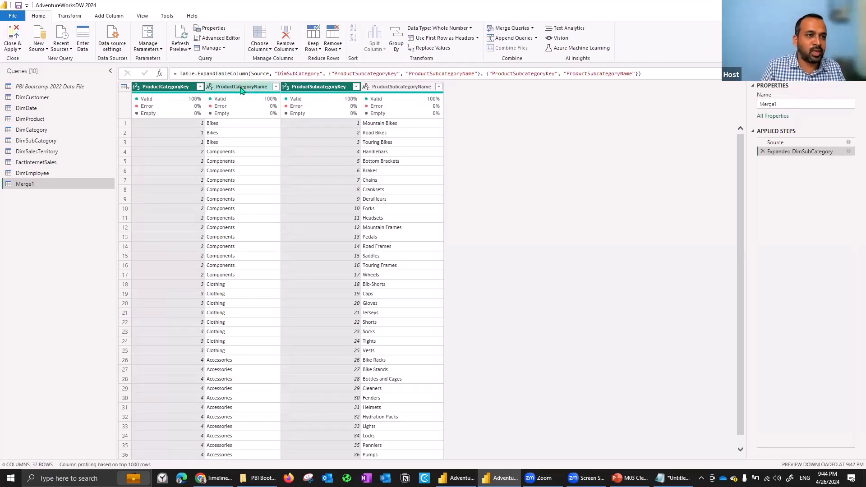
ctrl+click(420, 89)
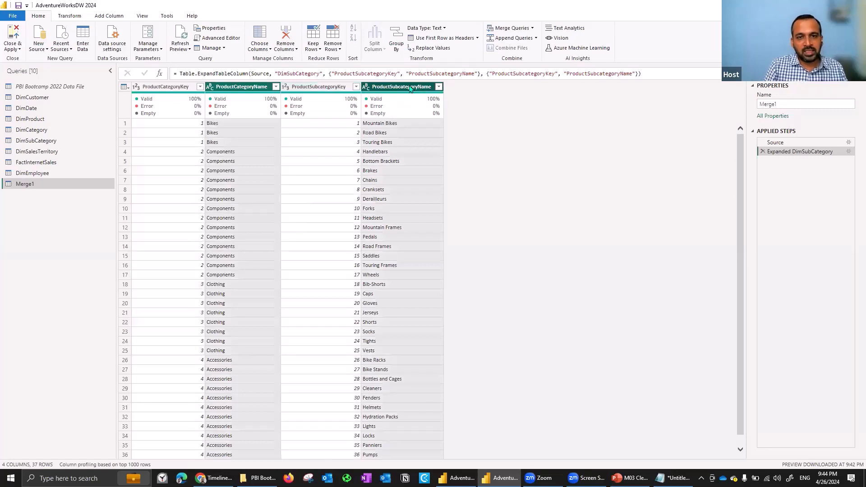
right_click(410, 86)
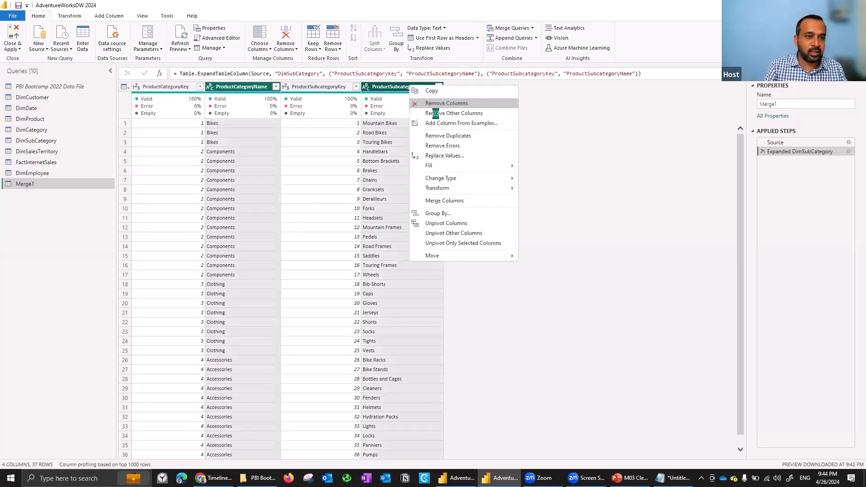
click(435, 113)
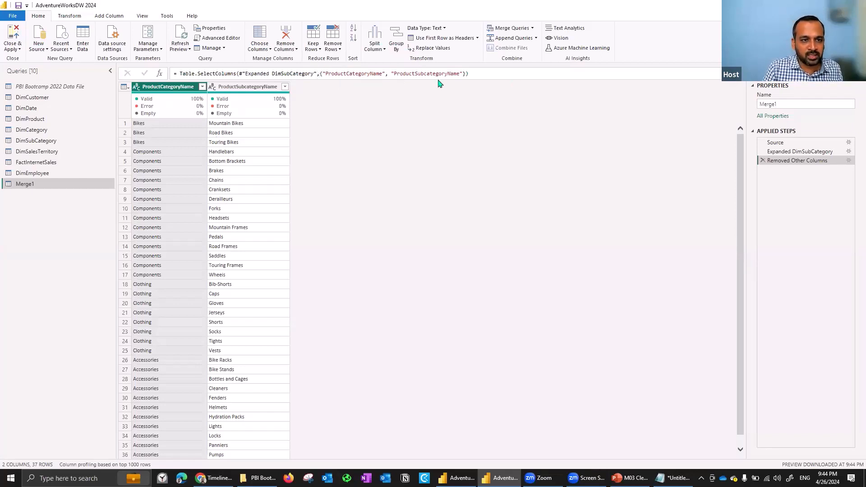
drag(328, 73, 409, 113)
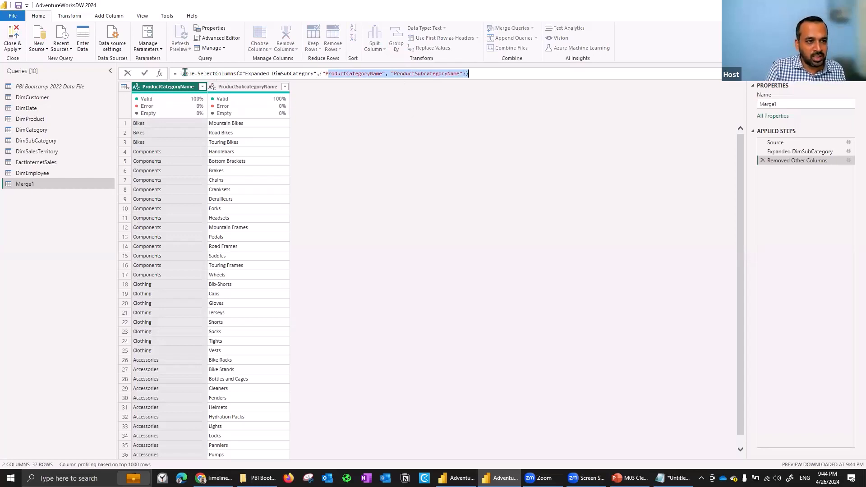
drag(186, 73, 239, 73)
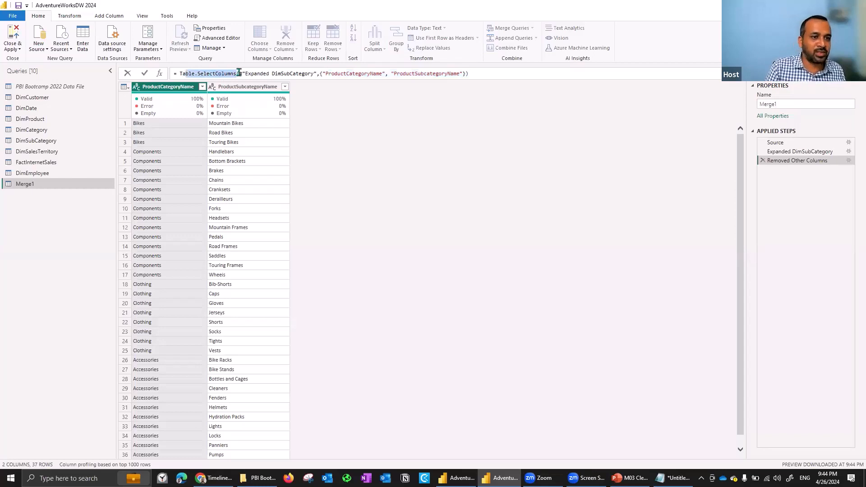
click(763, 161)
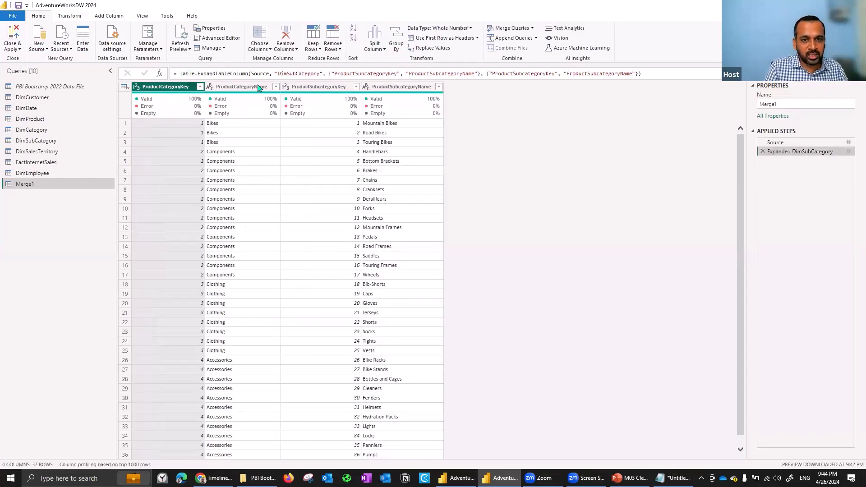
Remove the ProductCategoryKey and ProductSubcategoryKey columns from Merge1 and check the function name in the step's formula.
ctrl+click(331, 87)
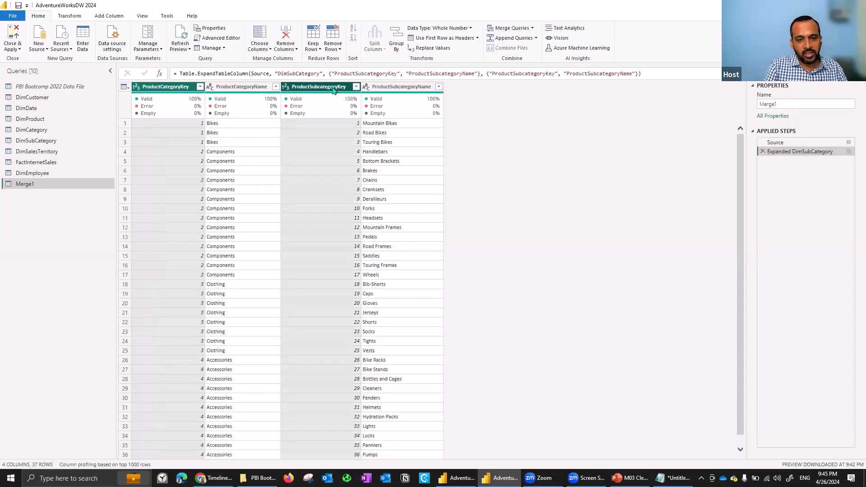
right_click(332, 88)
click(352, 106)
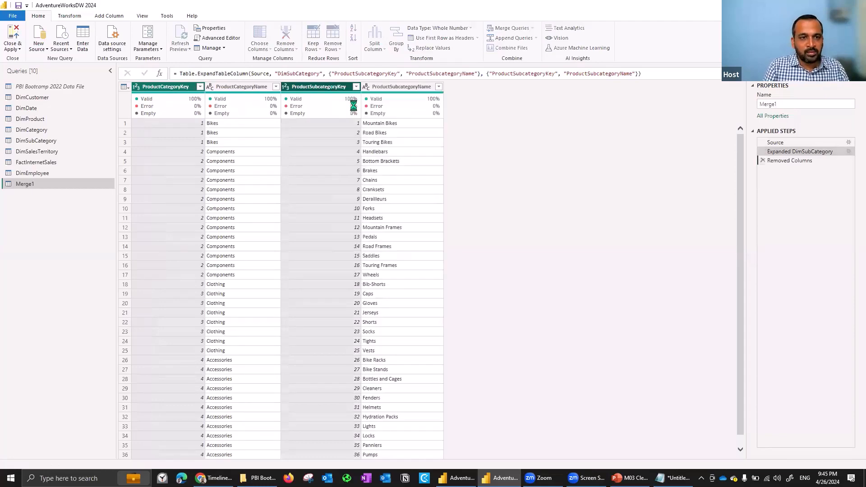
drag(184, 73, 233, 73)
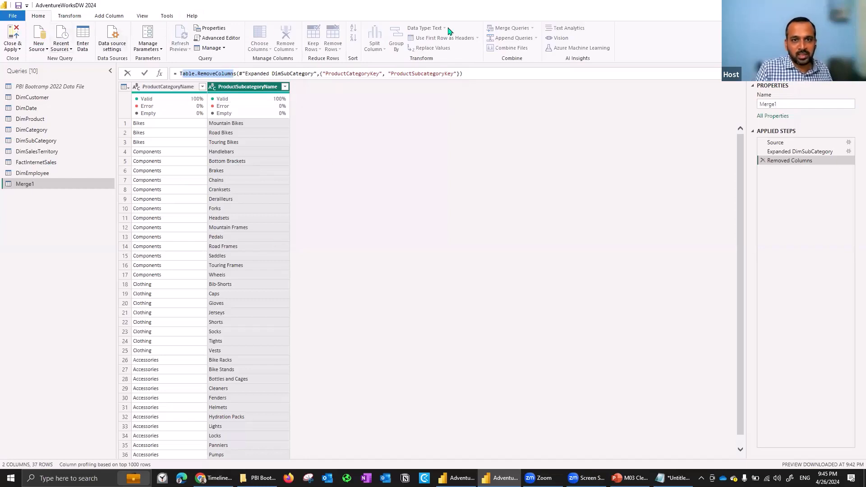
click(368, 129)
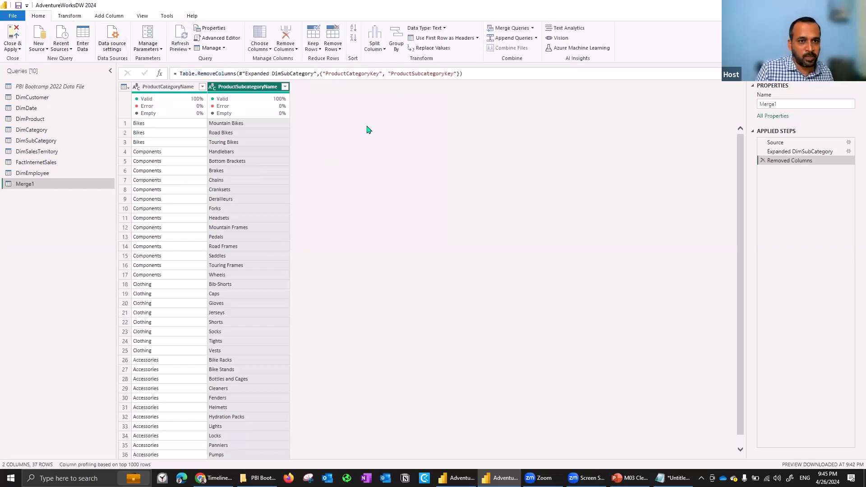
click(319, 49)
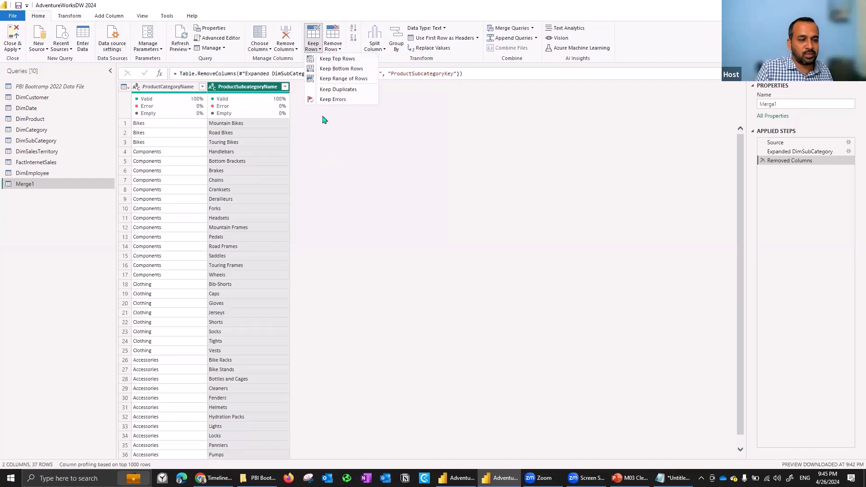
click(323, 155)
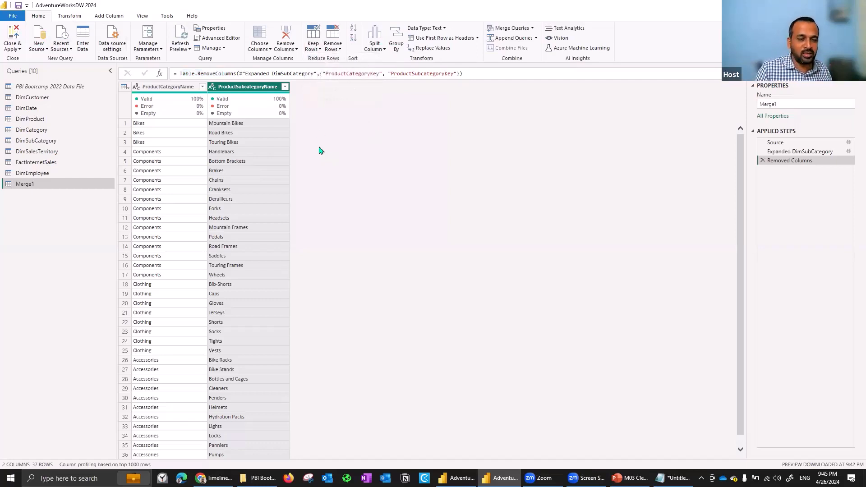
click(316, 49)
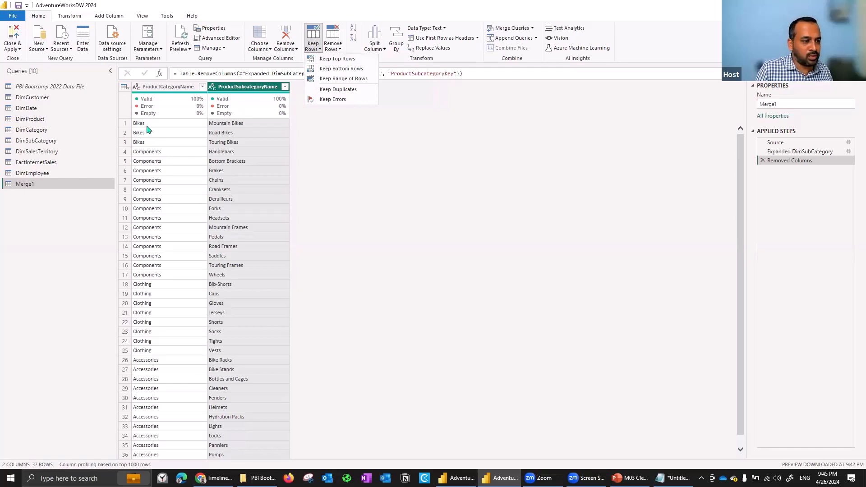
Try filtering Bikes out of the ProductCategoryName column of Merge1, and delete the resulting Filtered Rows step.
click(201, 91)
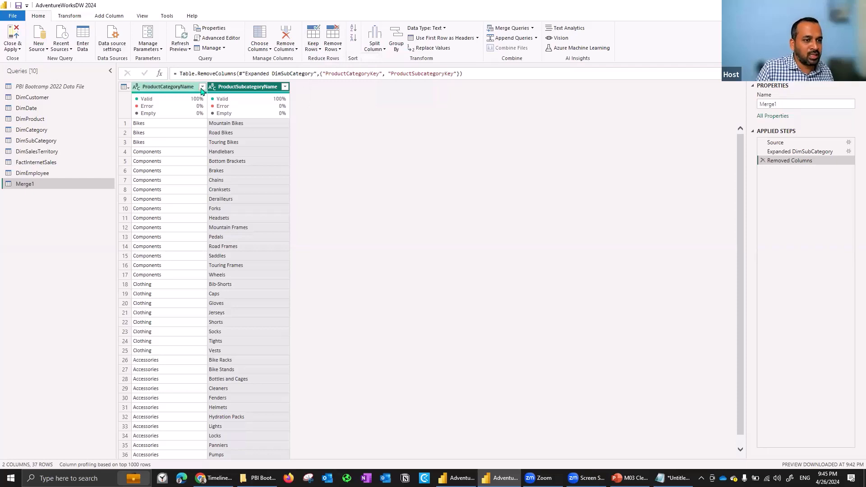
click(201, 89)
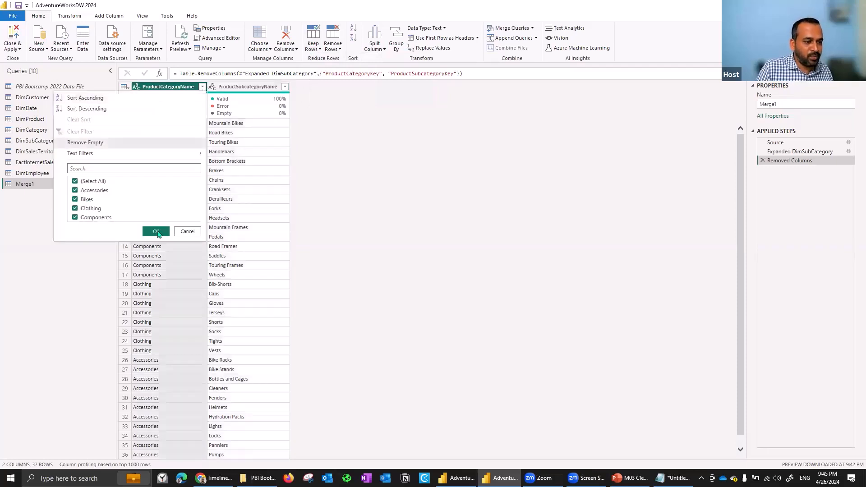
click(156, 232)
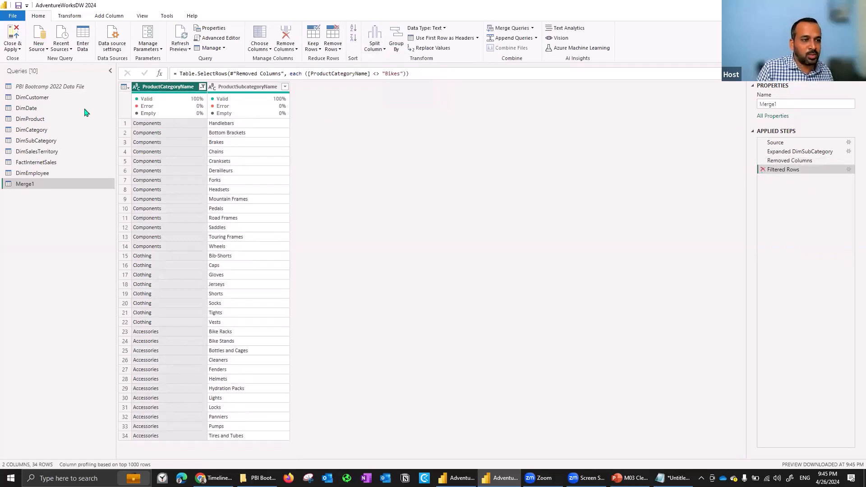
key(Delete)
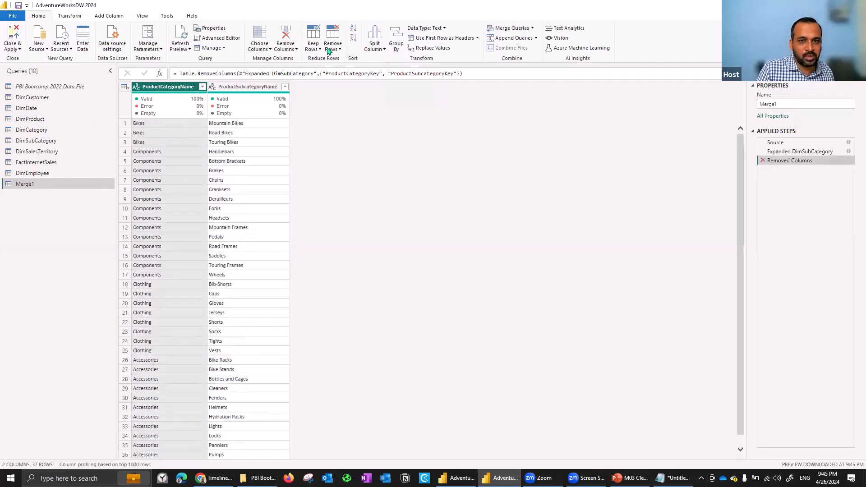
Try removing the top 3 rows of Merge1, and delete the resulting Removed Top Rows step.
click(332, 48)
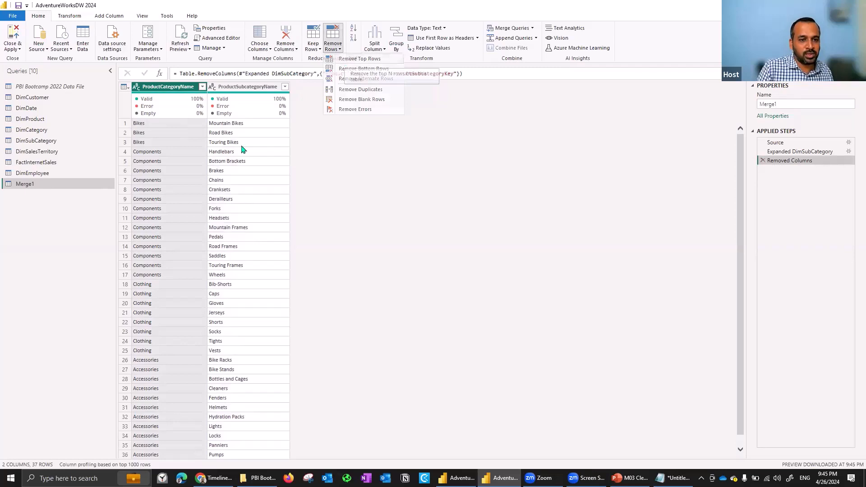
click(296, 133)
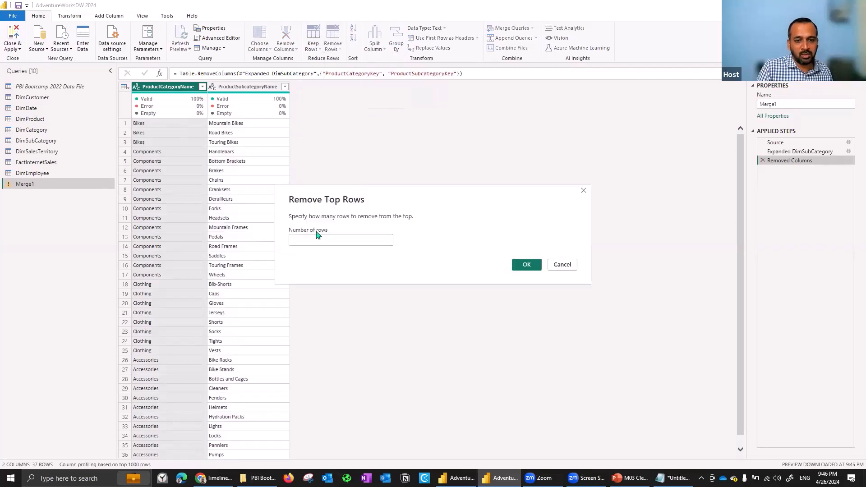
click(320, 238)
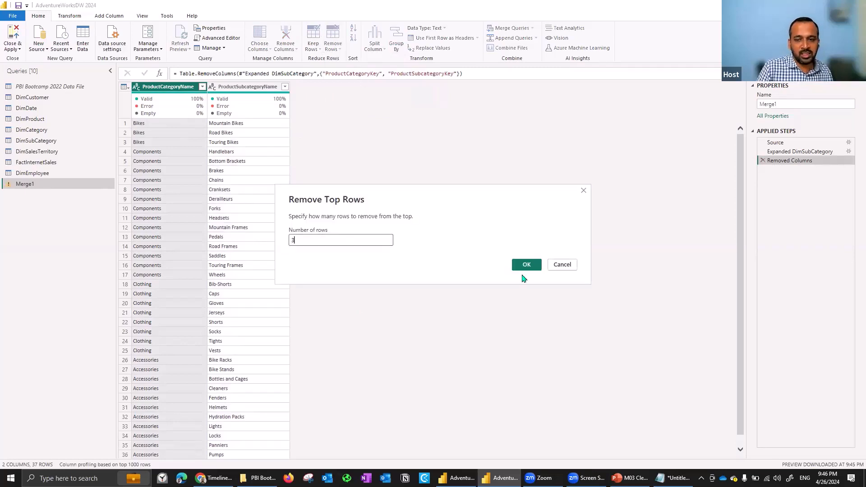
text(3)
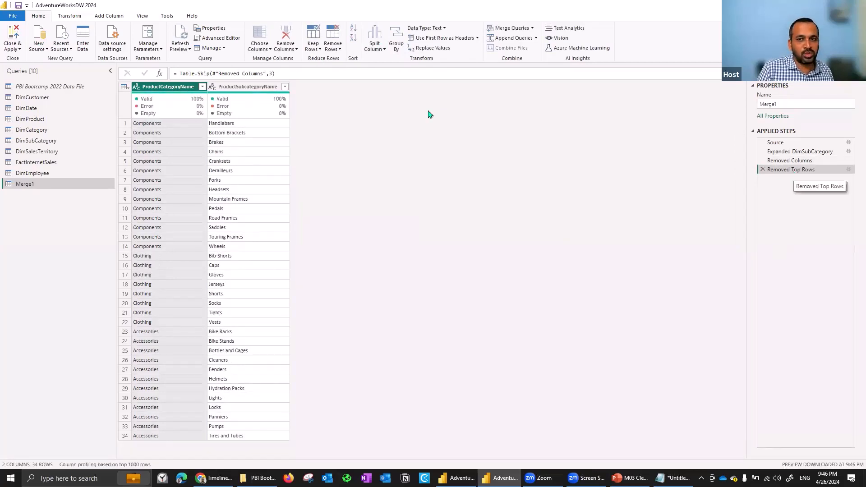
click(340, 53)
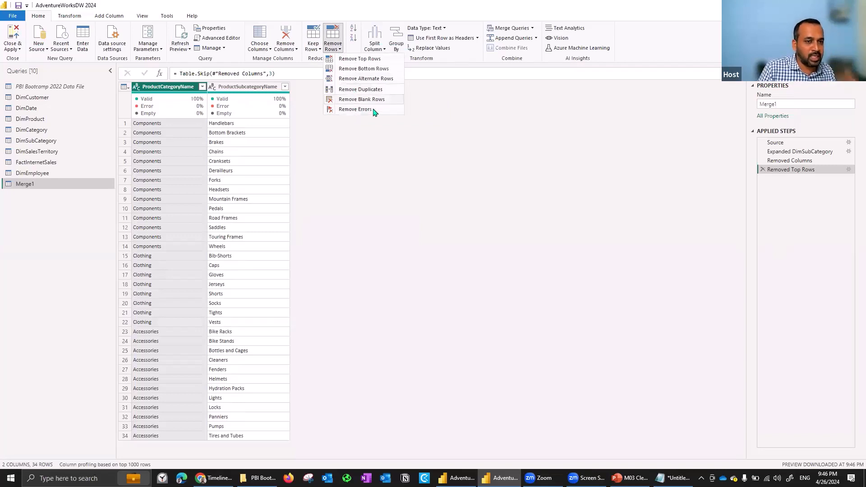
click(852, 222)
click(762, 169)
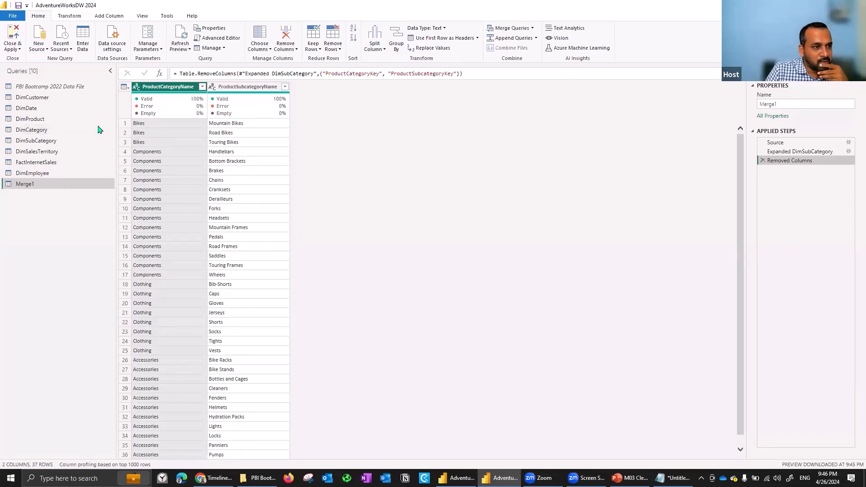
Look through the FactInternetSales, Merge1 and DimSalesTerritory queries and check the operations available for DimSalesTerritory.
click(37, 163)
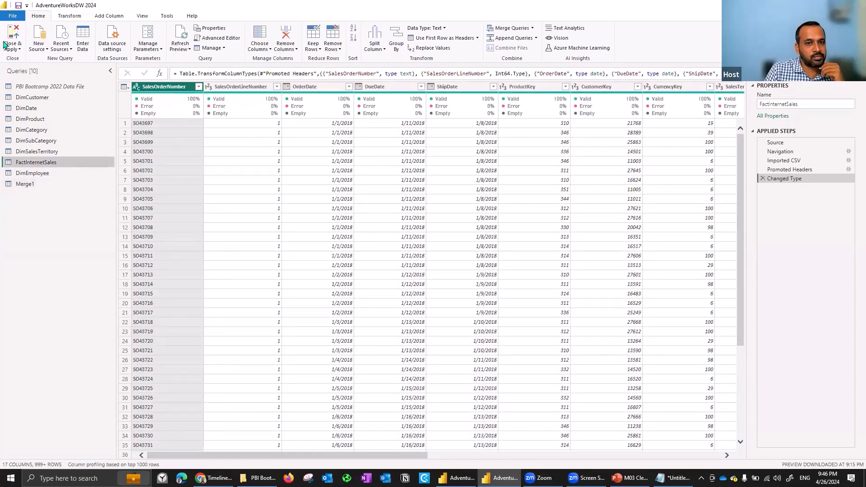
click(57, 183)
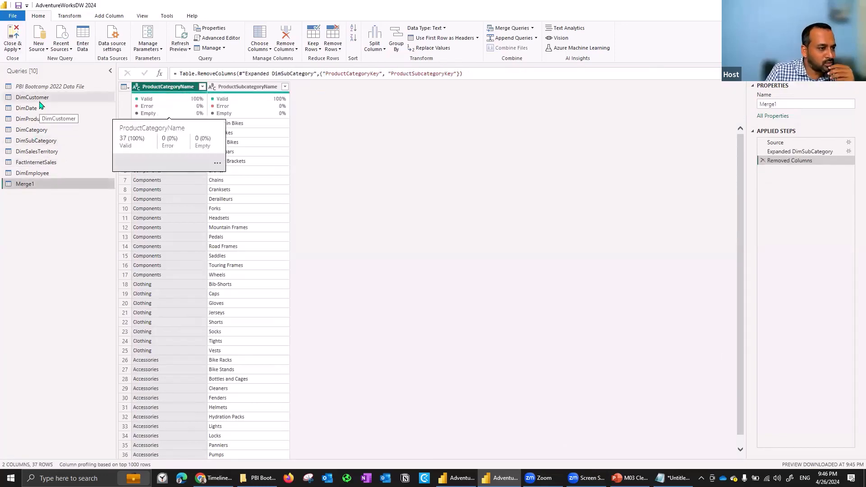
click(46, 153)
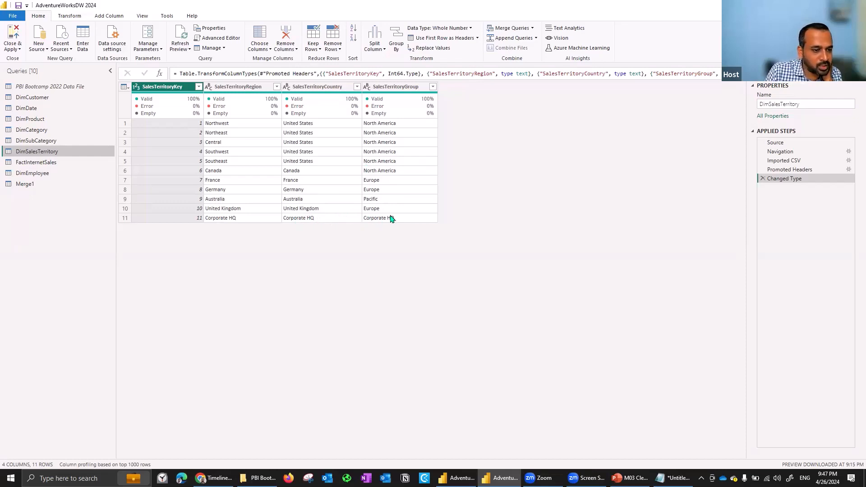
right_click(54, 155)
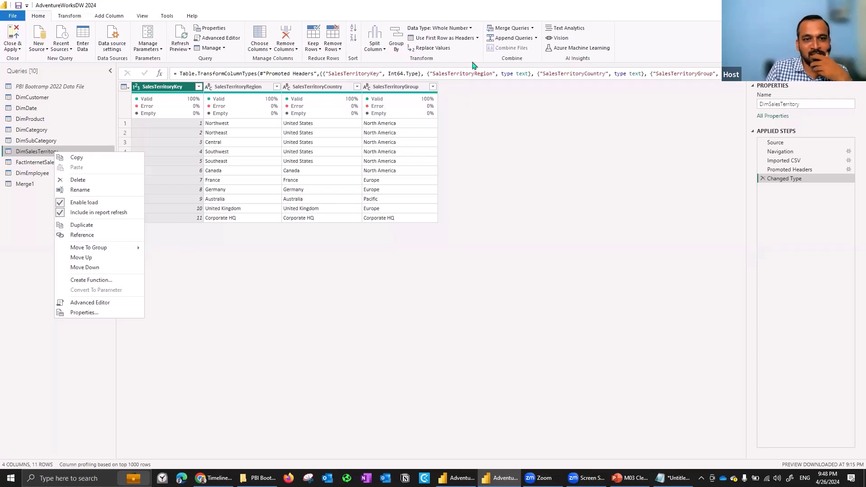
click(378, 83)
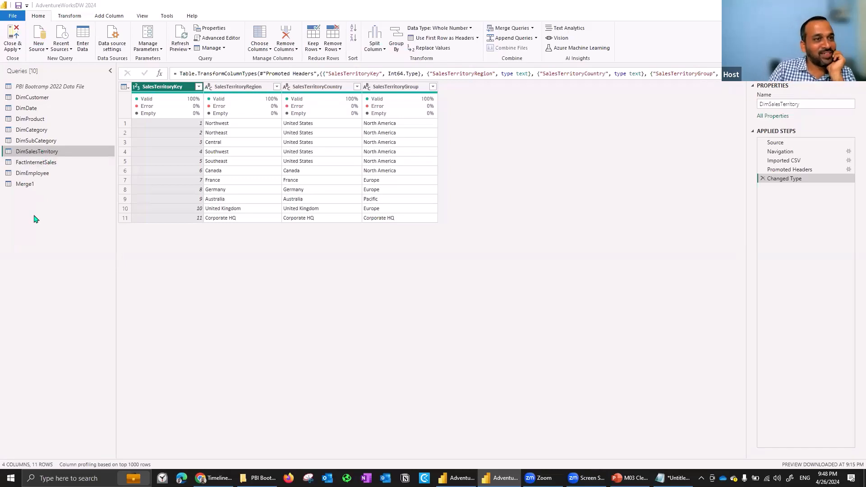
Duplicate the DimSalesTerritory query.
right_click(32, 151)
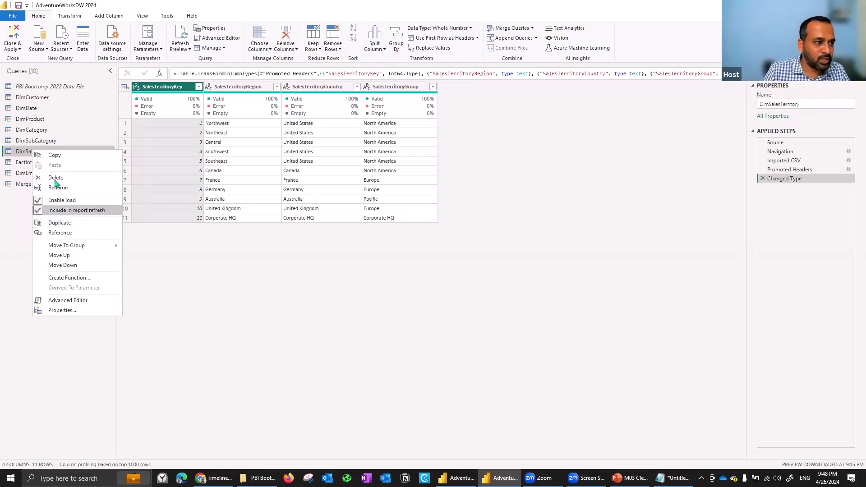
click(20, 155)
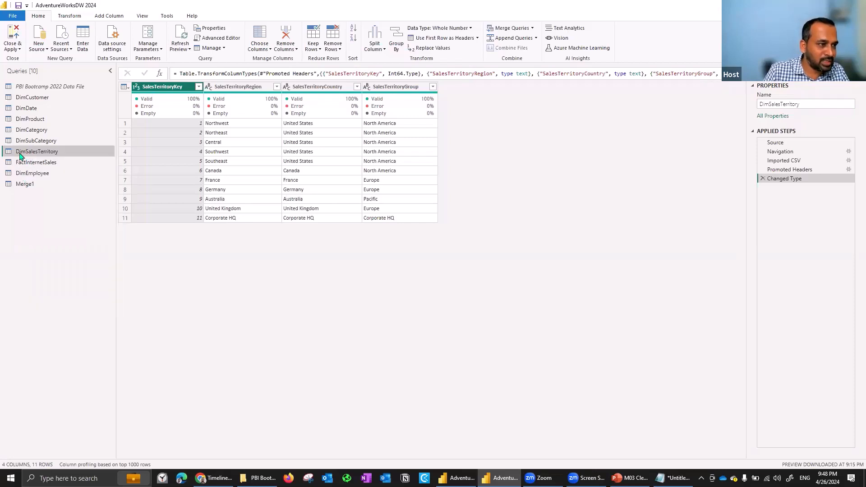
right_click(20, 156)
click(52, 225)
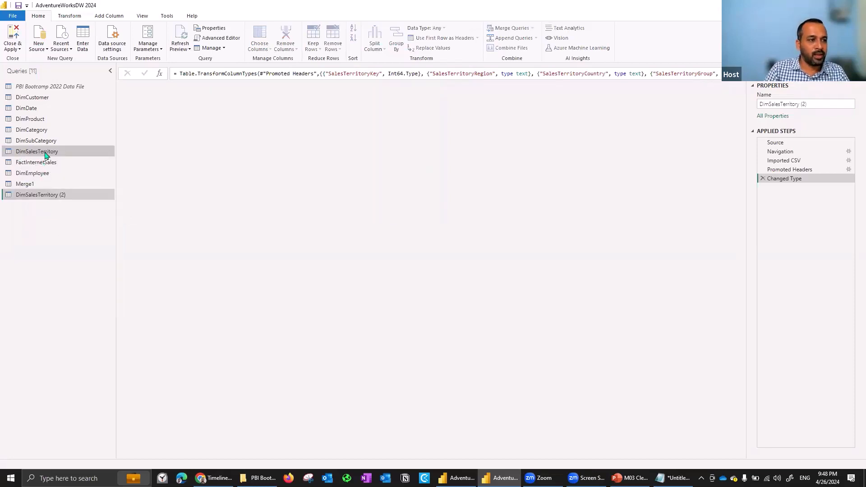
Examine the M code of the duplicated DimSalesTerritory query in the Advanced Editor and close it without changes.
click(216, 40)
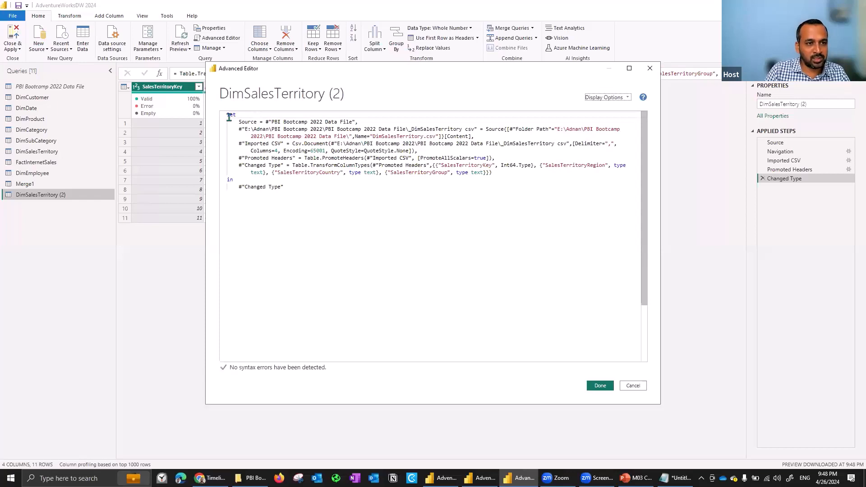
drag(244, 121, 285, 173)
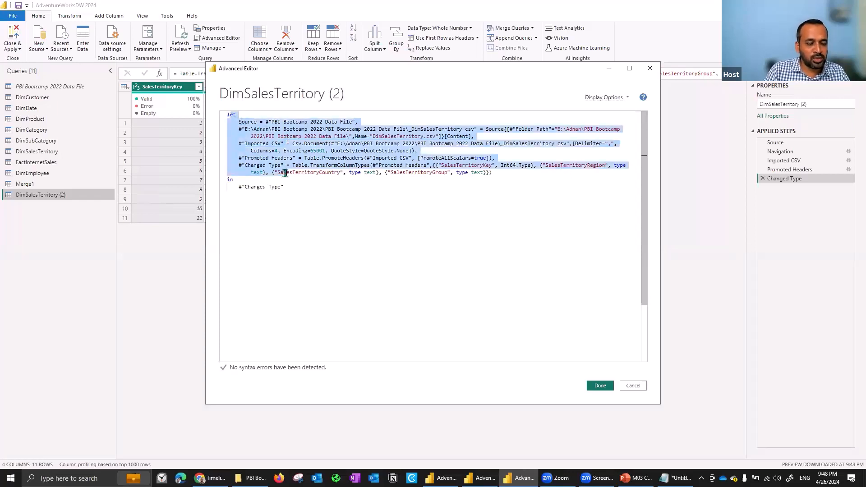
click(632, 387)
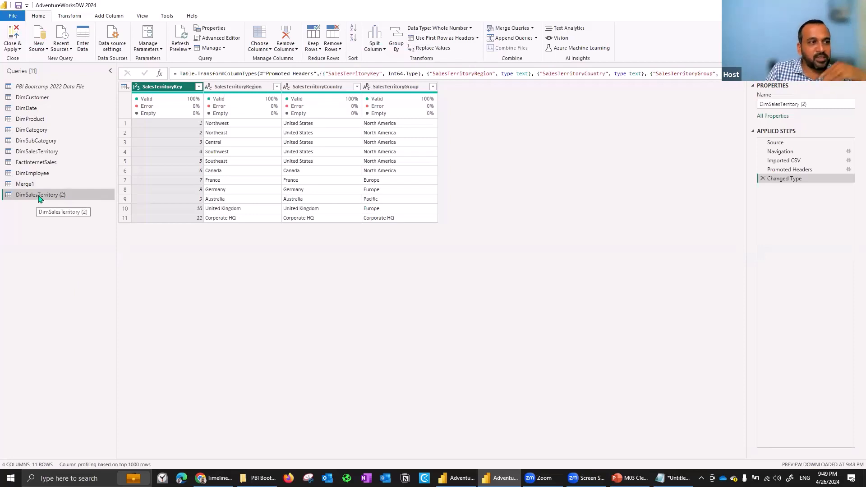
Create a reference query from the DimSalesTerritory query.
click(43, 143)
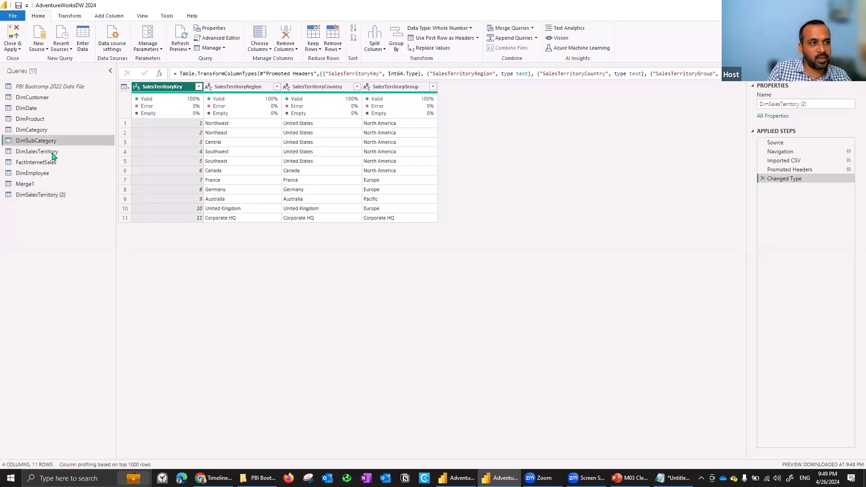
click(53, 154)
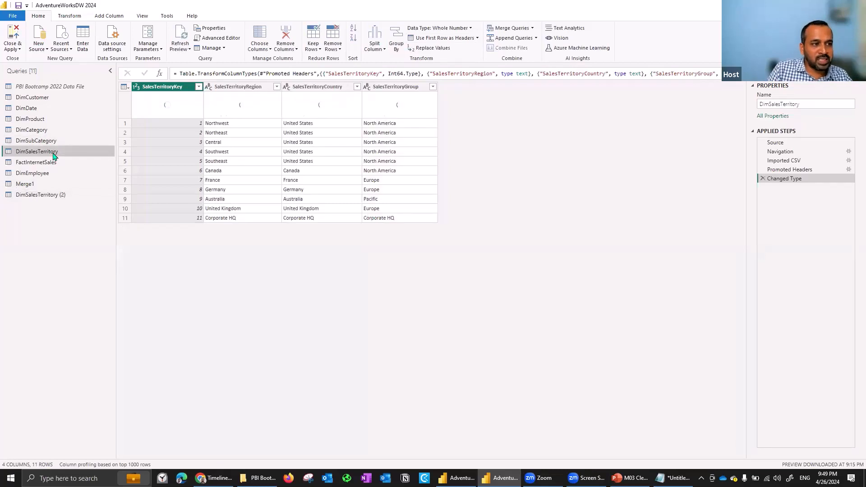
right_click(53, 156)
click(79, 235)
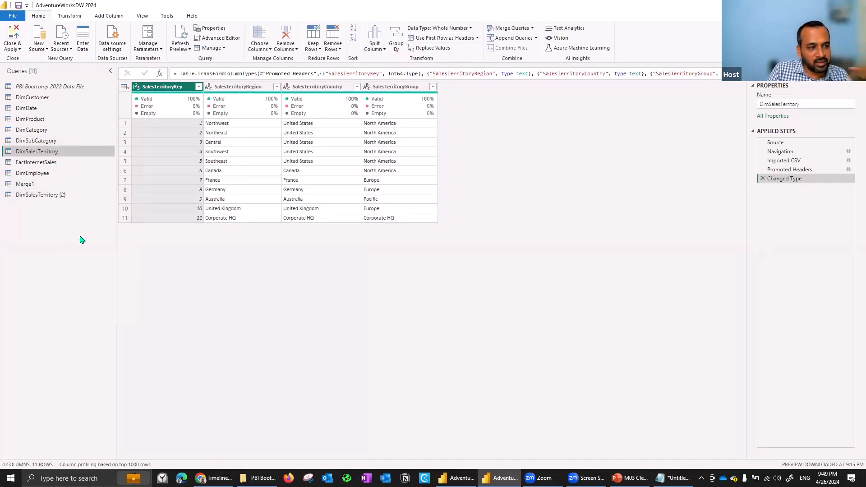
Examine the M code of the referenced DimSalesTerritory query in the Advanced Editor, checking its Source line, and close it without changes.
click(226, 39)
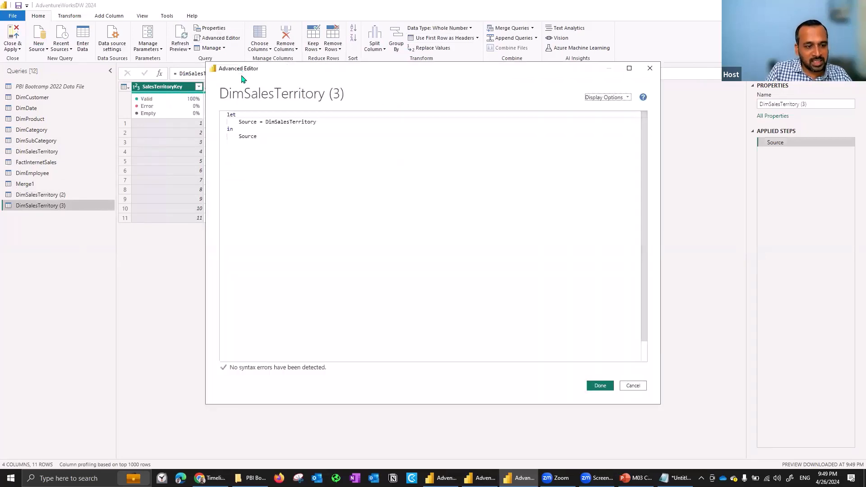
double_click(286, 123)
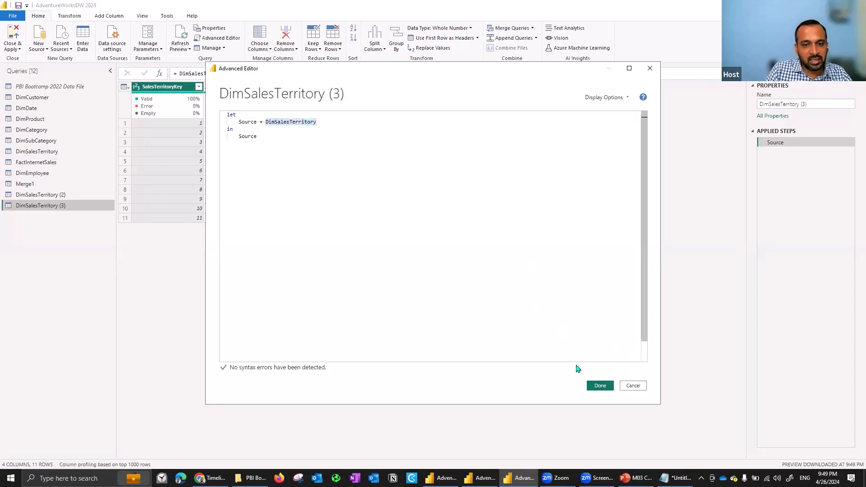
click(633, 387)
click(632, 385)
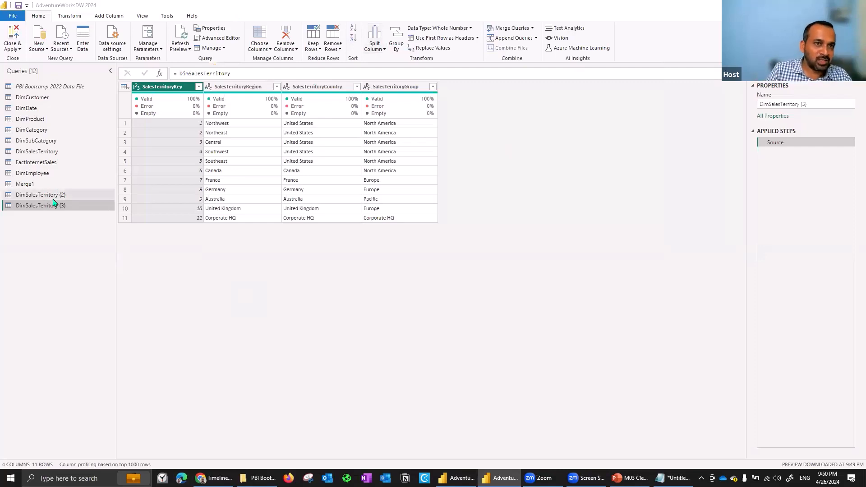
Remove the SalesTerritoryRegion column from the original DimSalesTerritory query.
click(49, 152)
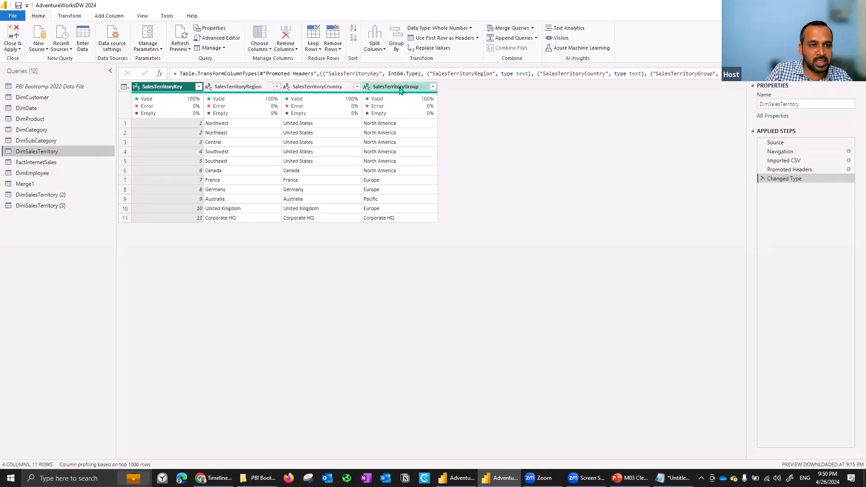
click(351, 87)
right_click(334, 86)
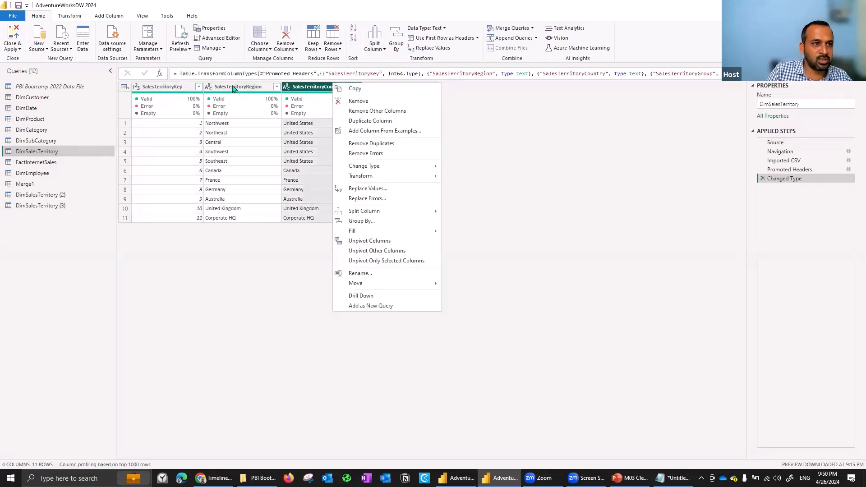
right_click(233, 88)
click(254, 102)
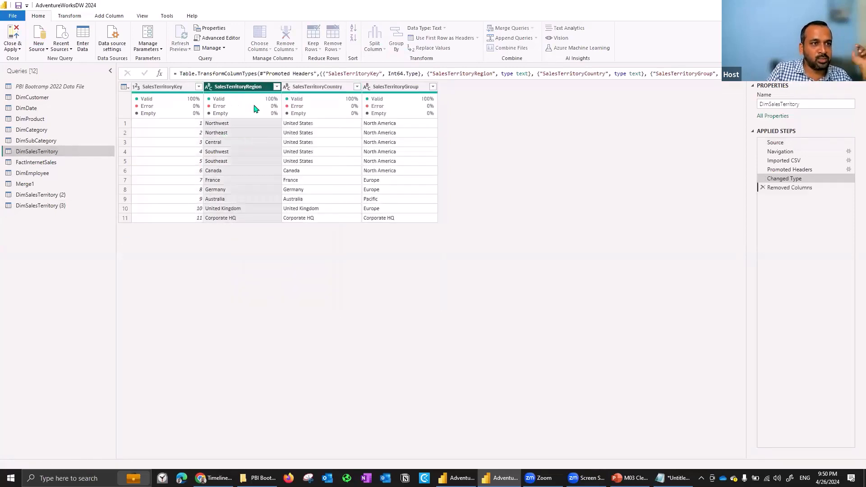
Rename the DimSalesTerritory (2) query as DimSalesTerritory Duplicate.
click(59, 197)
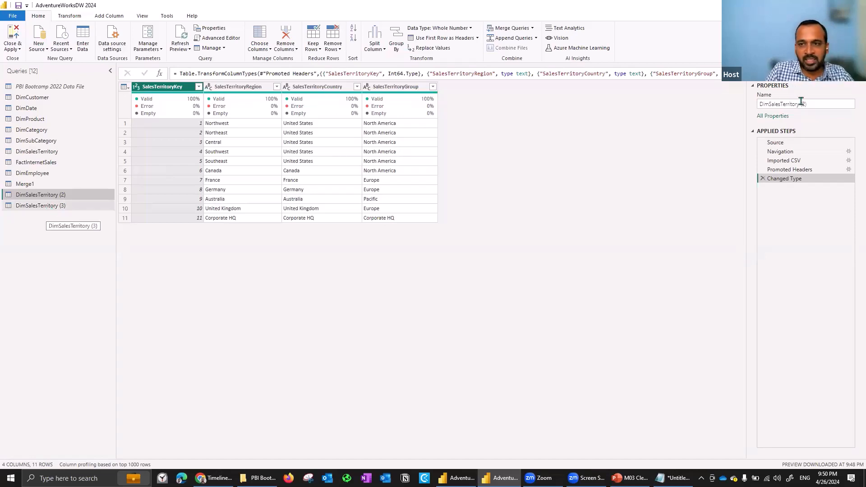
drag(803, 105, 854, 110)
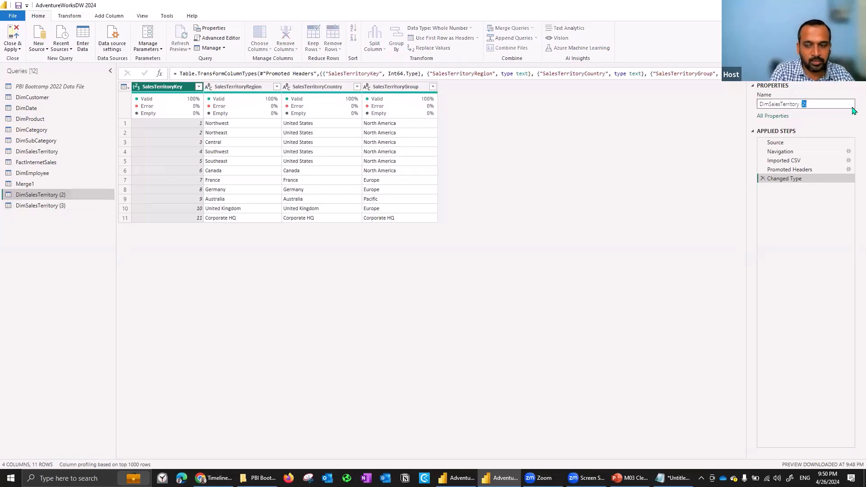
text(Duplic)
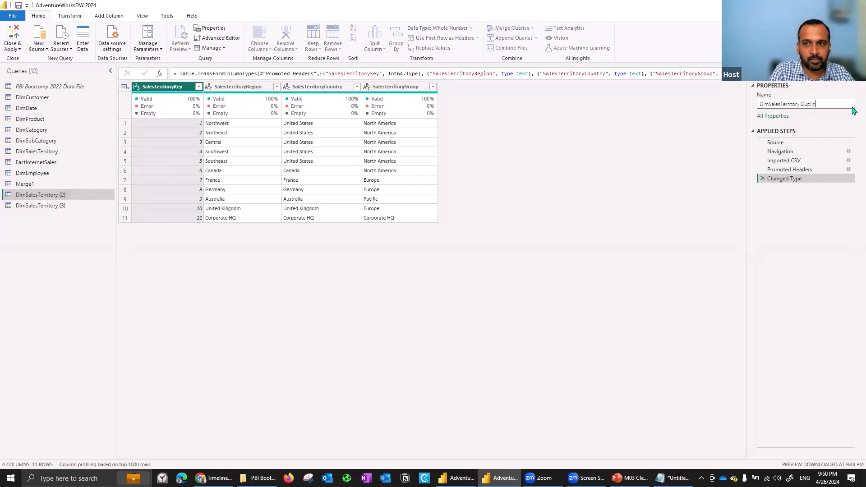
text(ate)
key(Return)
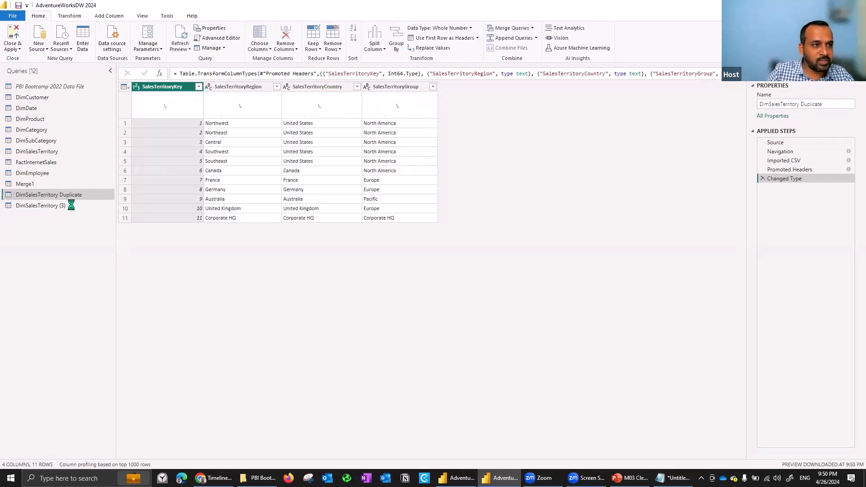
Rename the DimSalesTerritory (3) query as DimSalesTerritory reference.
click(71, 205)
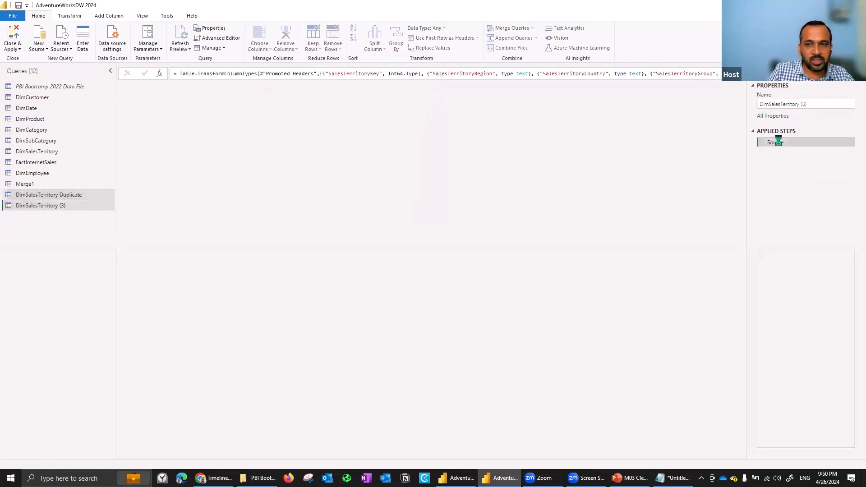
click(834, 108)
key(shift+Left)
key(shift+Left)
text(reference)
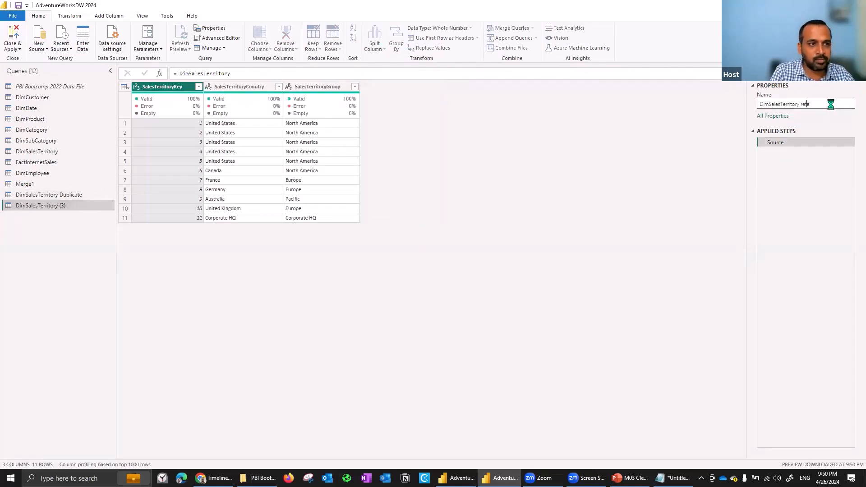
key(Return)
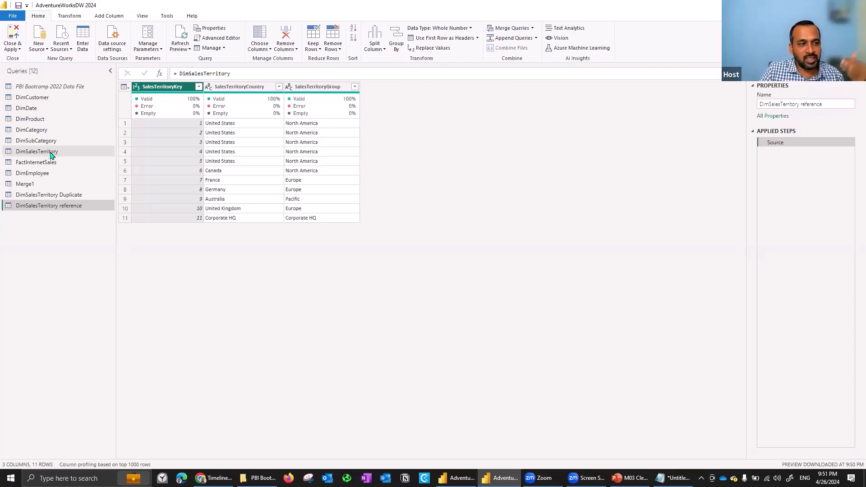
Compare the original DimSalesTerritory query with its reference, and remove the SalesTerritoryCountry column from DimSalesTerritory reference.
click(54, 152)
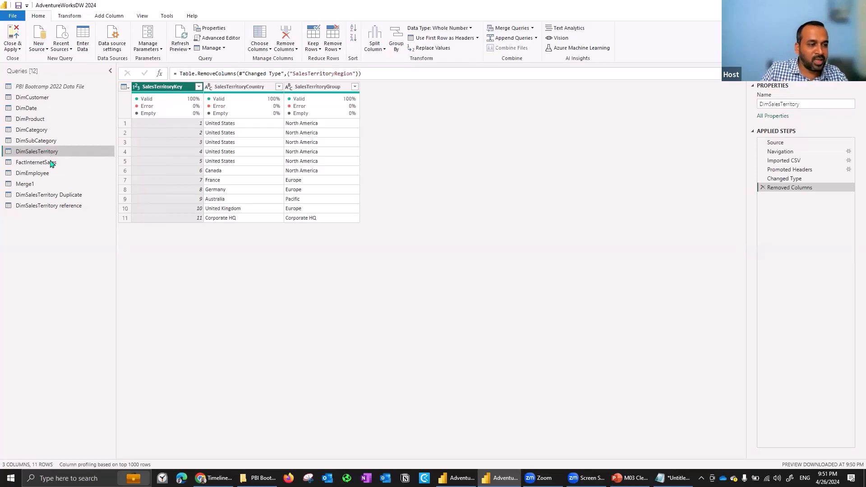
click(66, 206)
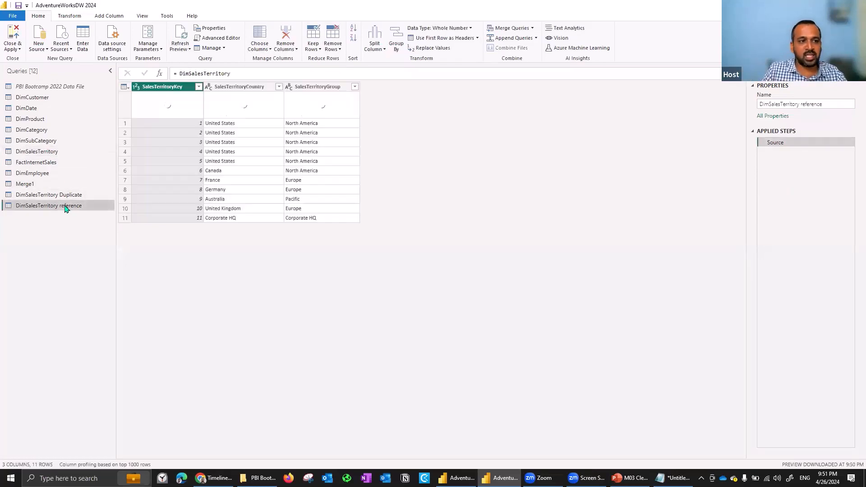
right_click(251, 87)
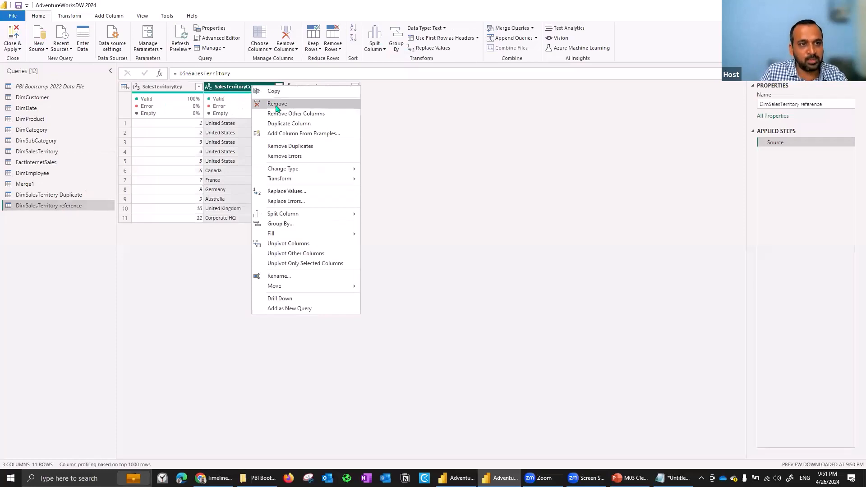
click(276, 105)
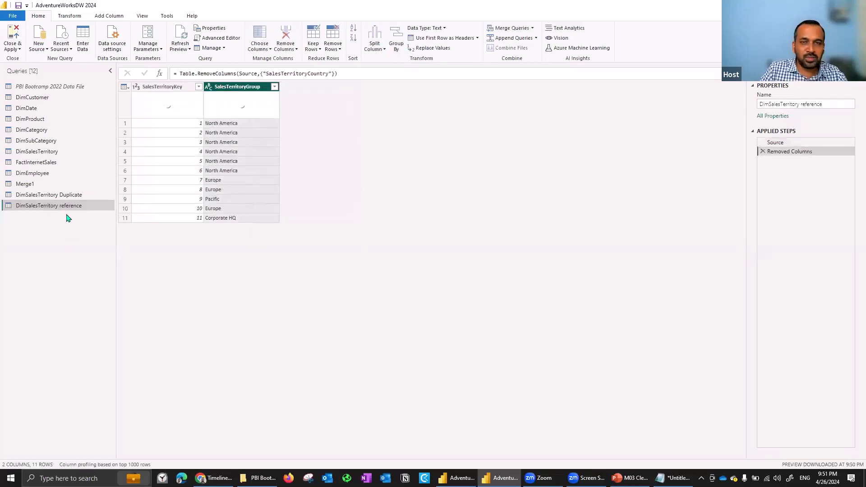
Check the original query against its reference, and delete the DimSalesTerritory Duplicate and DimSalesTerritory reference queries.
click(54, 154)
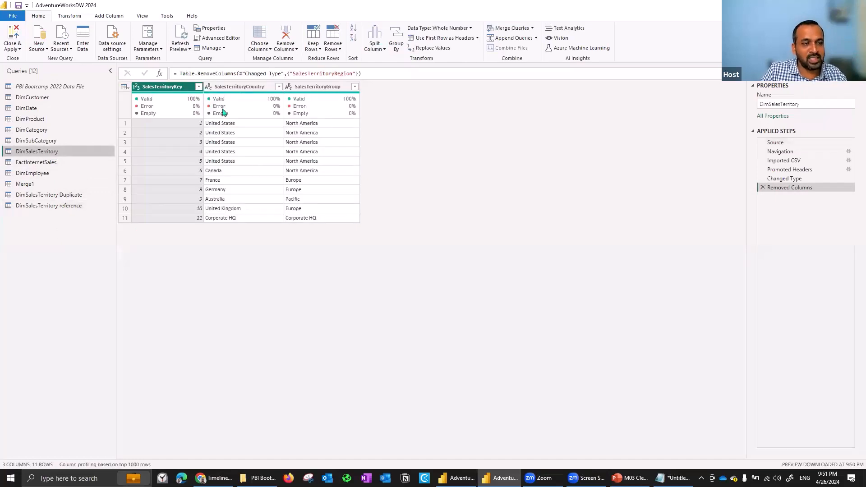
click(72, 207)
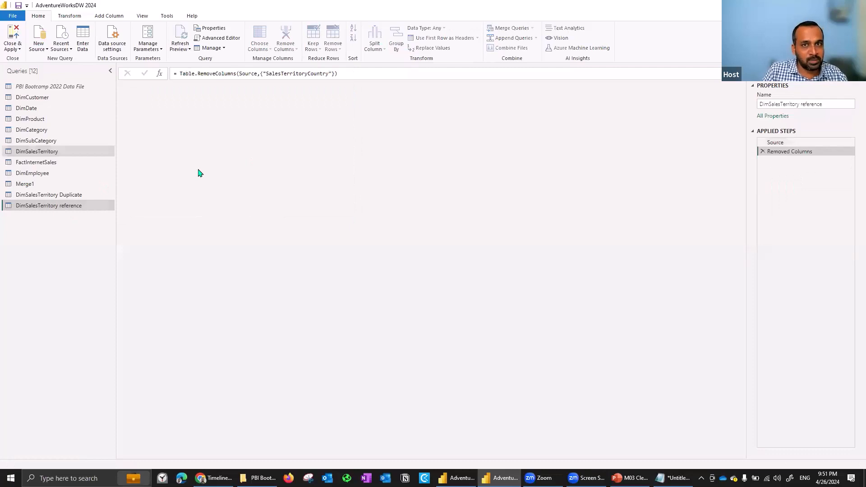
click(58, 199)
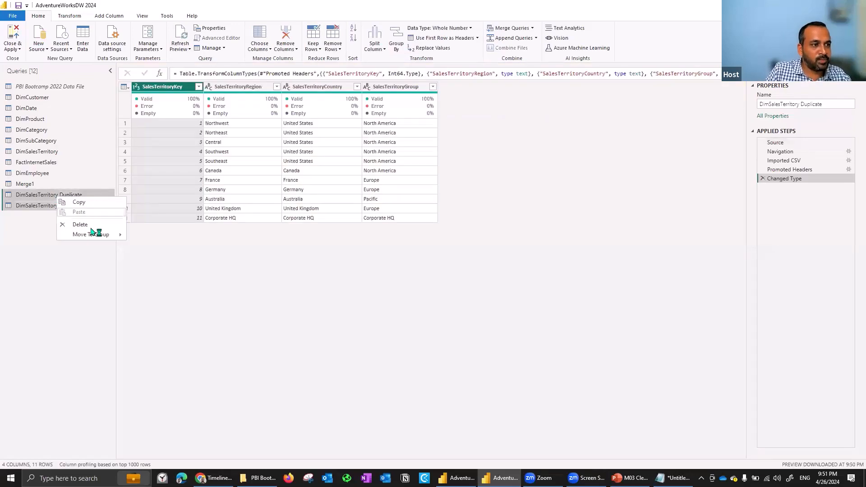
key(Delete)
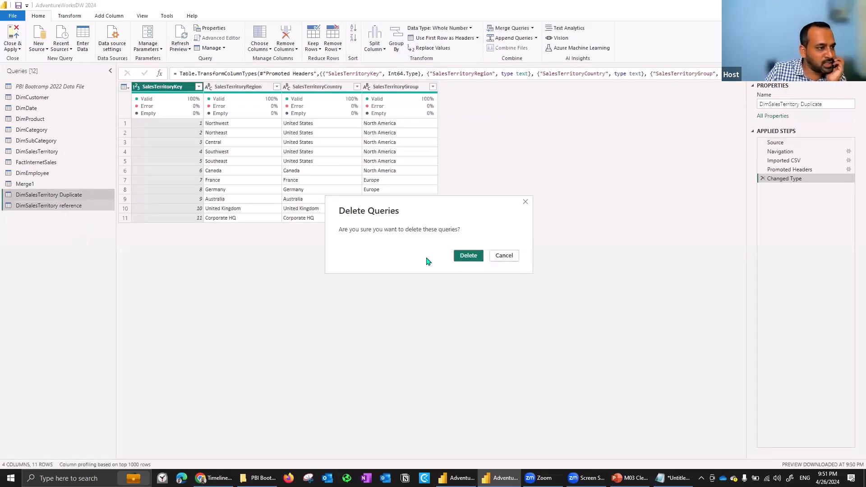
key(Escape)
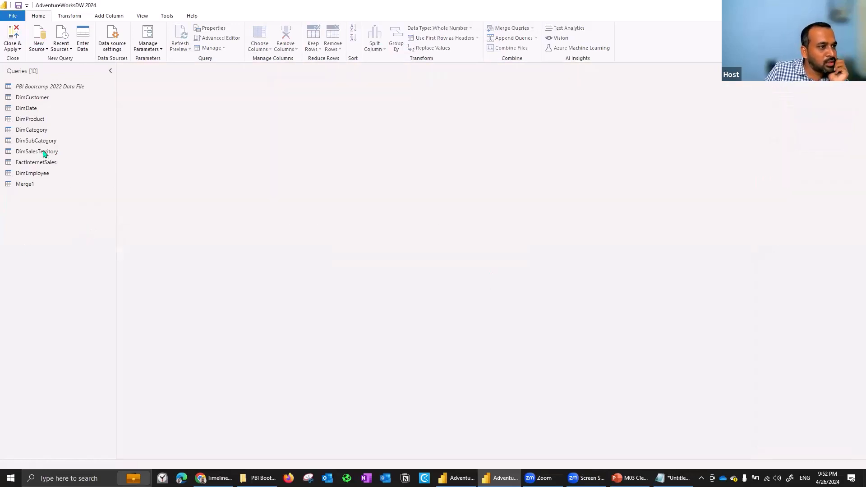
Duplicate the DimSalesTerritory query, and delete the Removed Columns step from both the original and the duplicate.
click(45, 153)
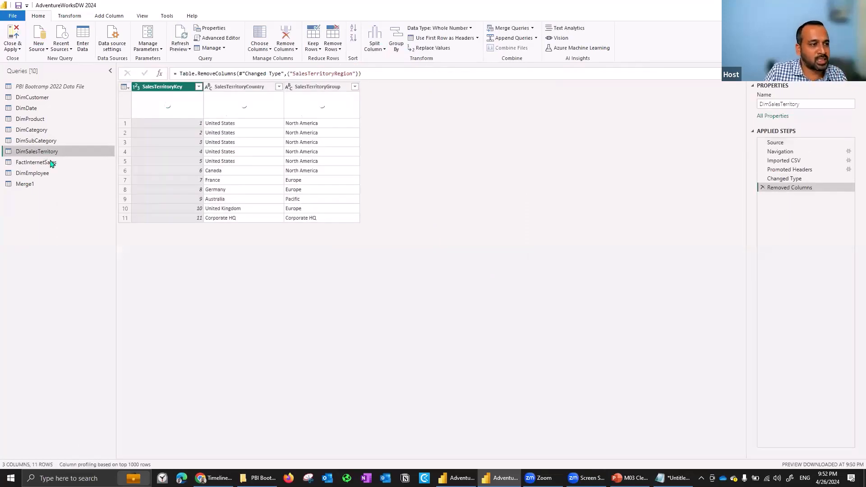
right_click(48, 157)
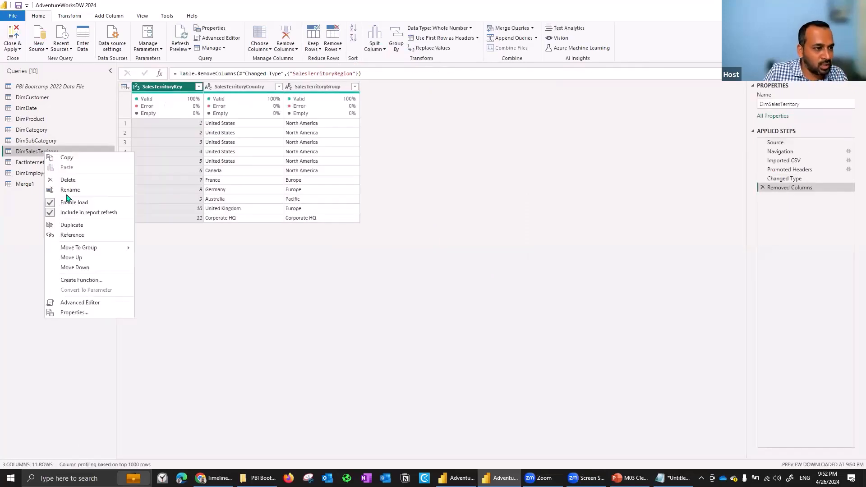
click(80, 227)
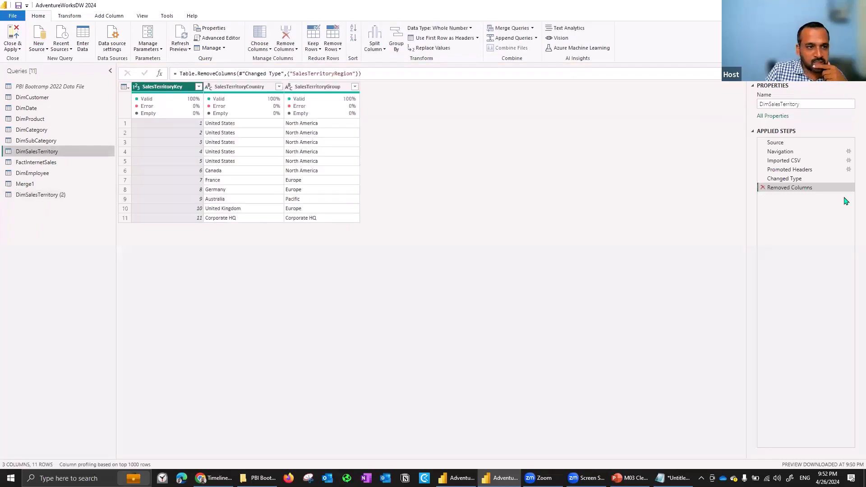
click(762, 187)
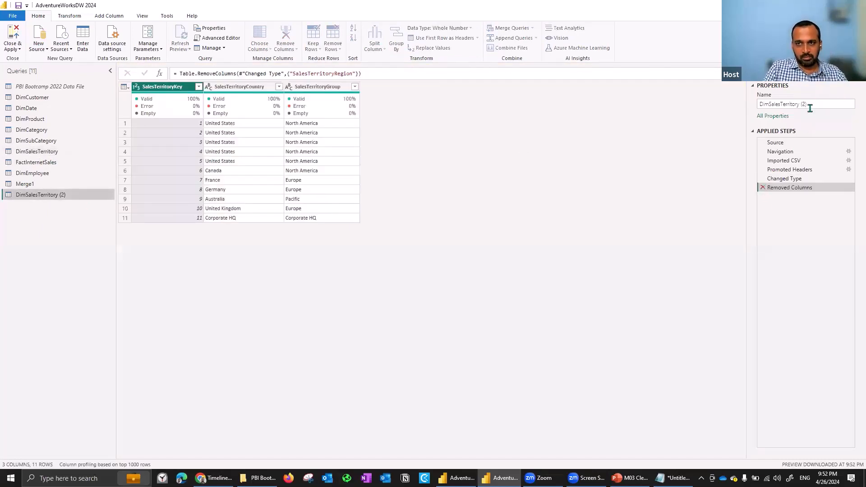
Rename the duplicated query as DimSalesTerritory Pivot.
key(BackSpace)
key(BackSpace)
key(BackSpace)
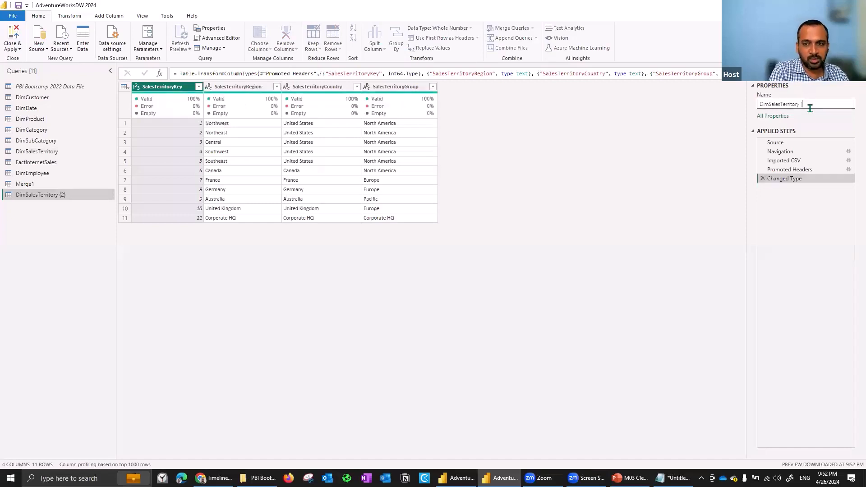
text(Pivot)
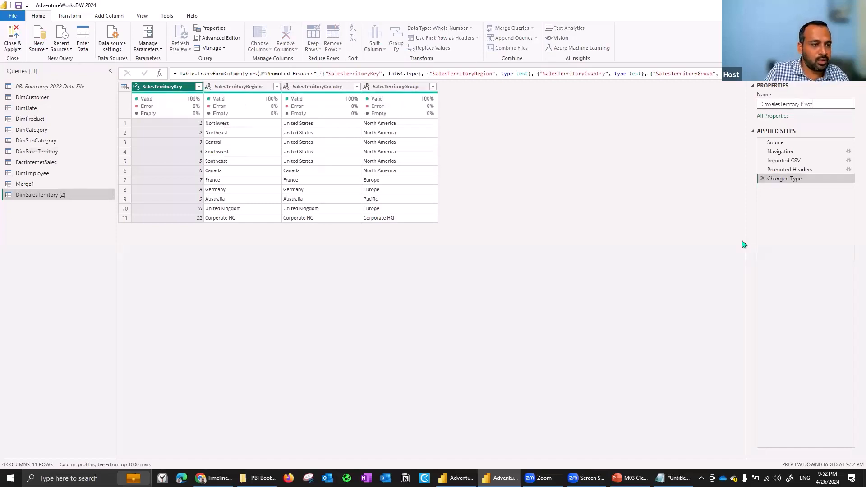
key(Return)
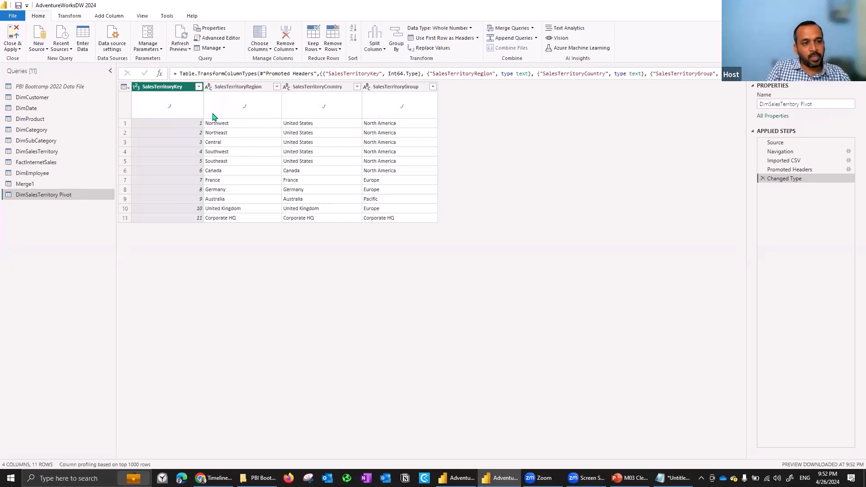
Transpose the DimCategory table, and delete the resulting Transposed Table step.
click(70, 17)
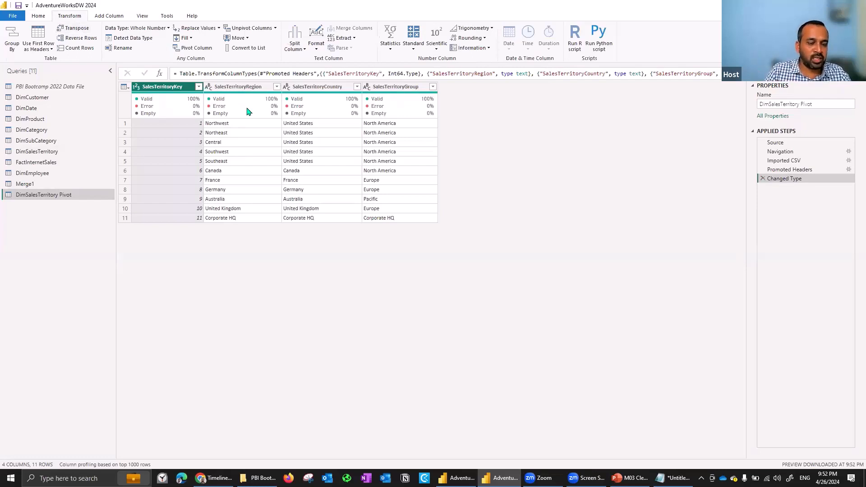
mouse_move(247, 111)
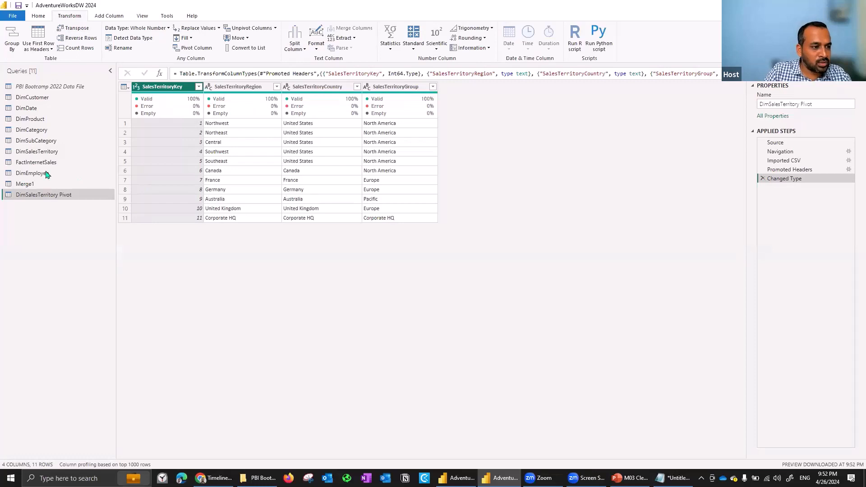
click(54, 125)
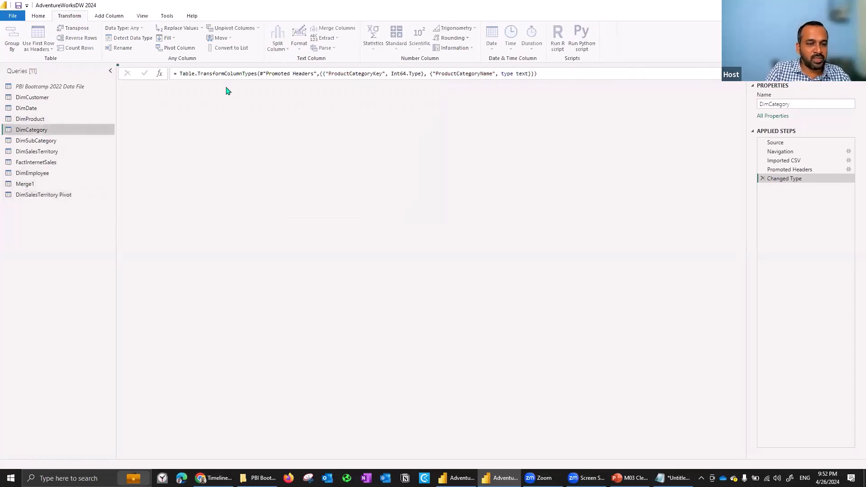
click(228, 89)
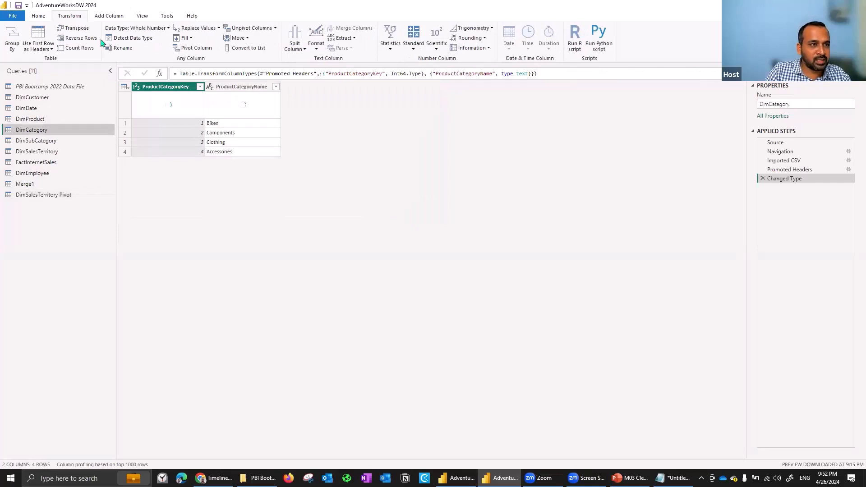
click(75, 29)
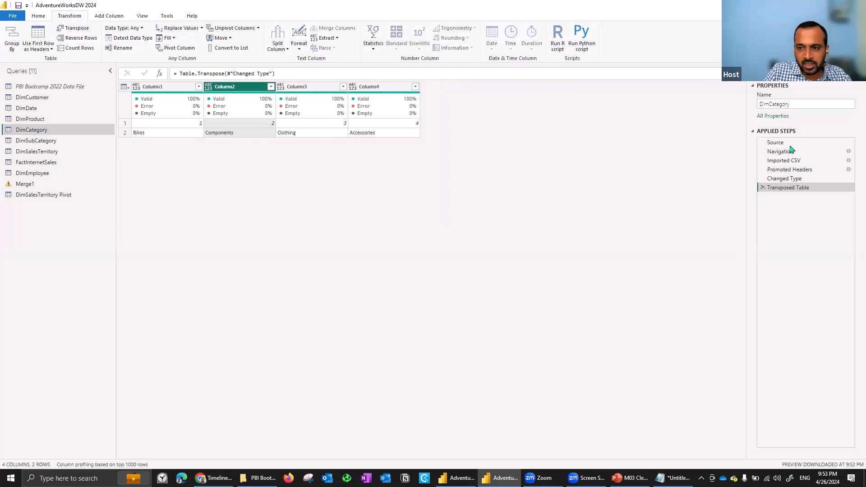
click(763, 188)
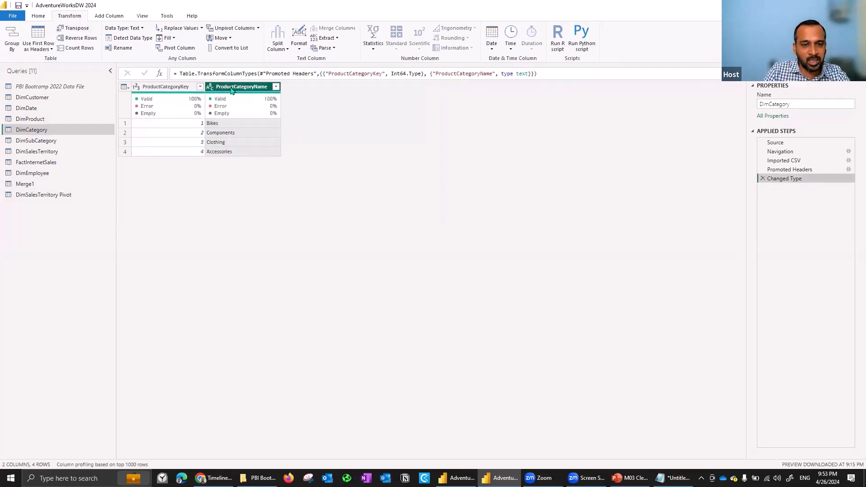
Move the ProductCategoryName column ahead of ProductCategoryKey in DimCategory, and transpose the table.
ctrl+click(187, 90)
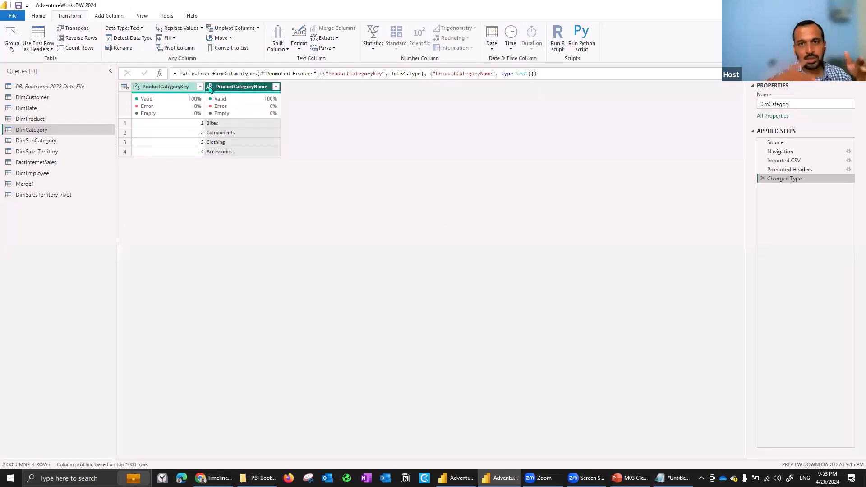
click(210, 89)
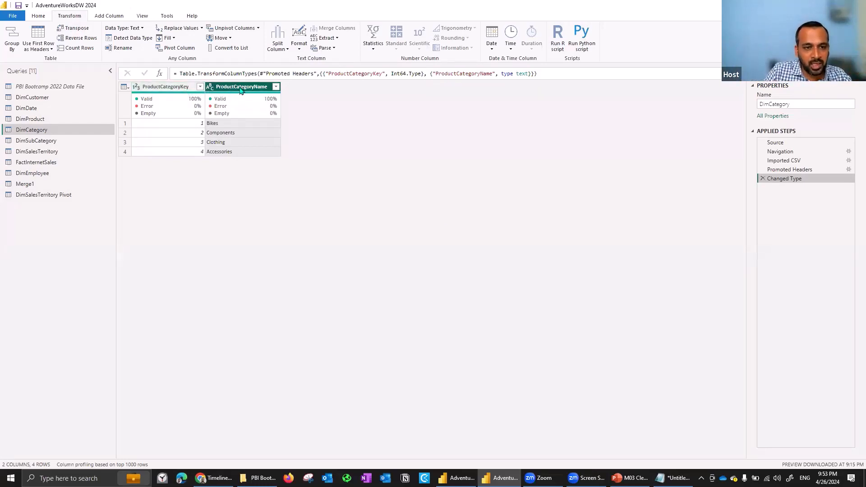
drag(240, 90, 158, 92)
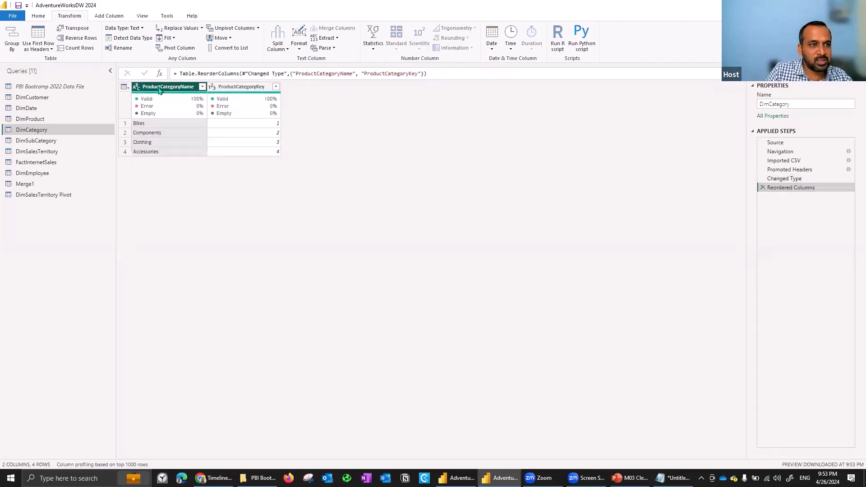
click(74, 29)
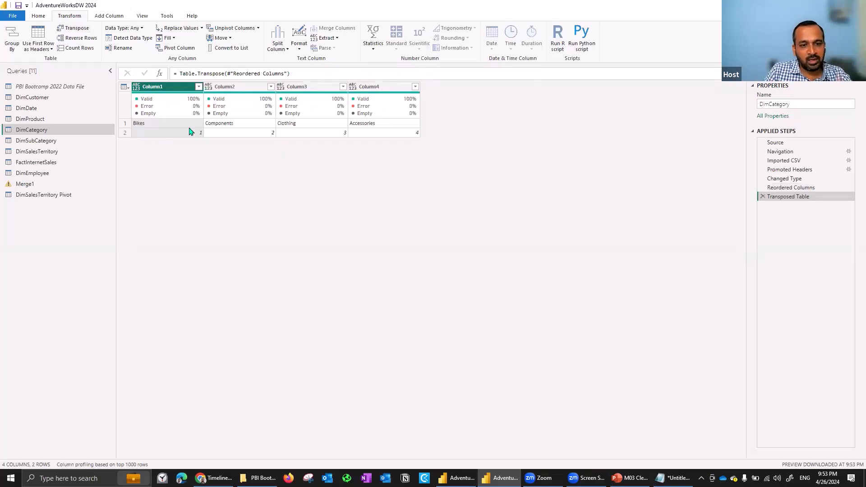
Use the first row of the transposed DimCategory table as headers, and delete all applied steps after Changed Type.
click(126, 88)
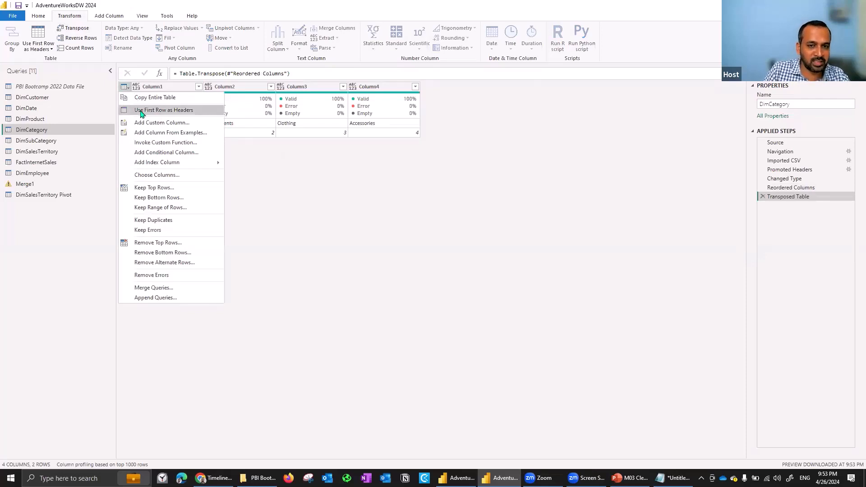
click(141, 111)
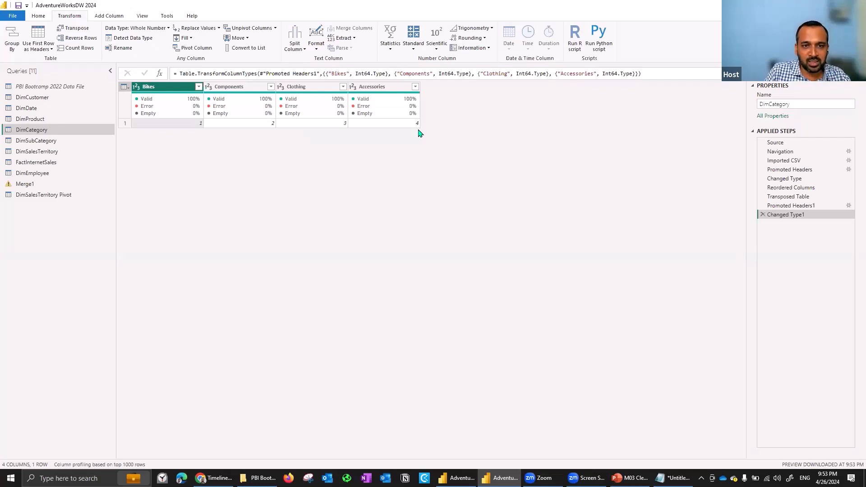
click(762, 215)
click(763, 206)
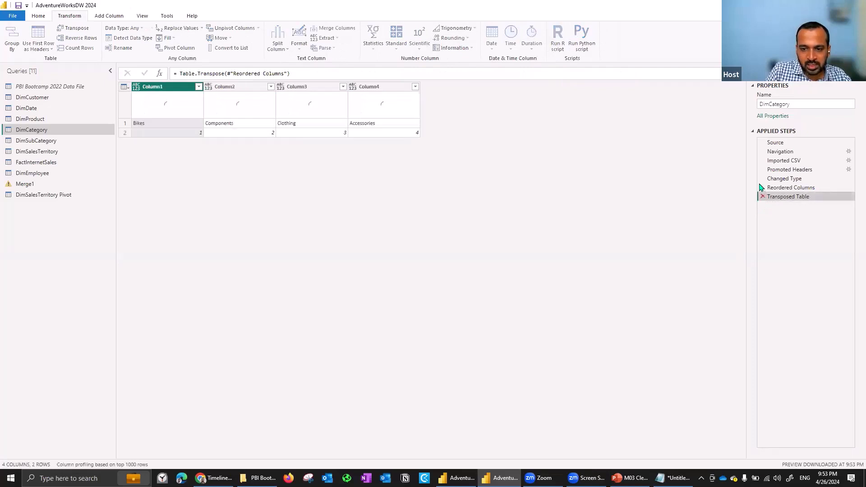
click(763, 197)
click(762, 187)
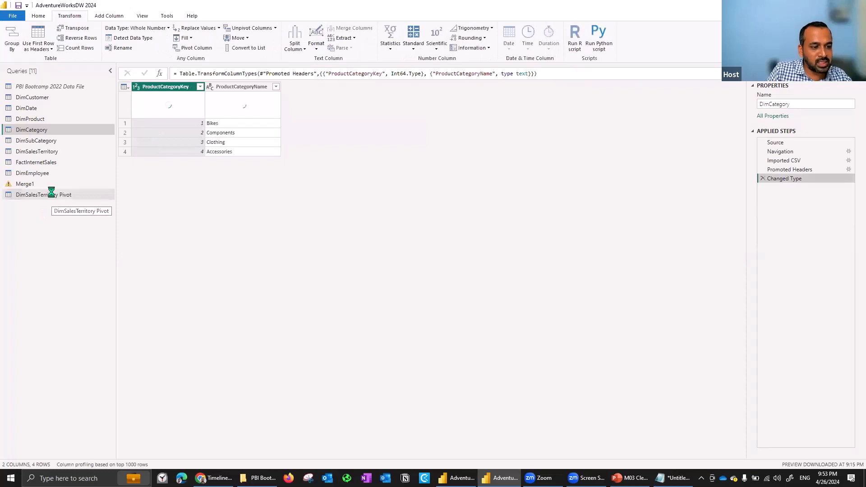
Duplicate the DimCategory query.
click(50, 195)
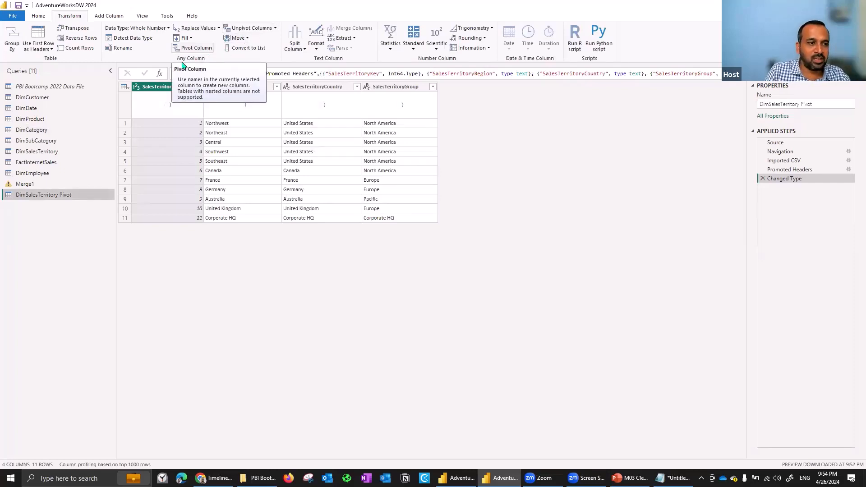
click(42, 130)
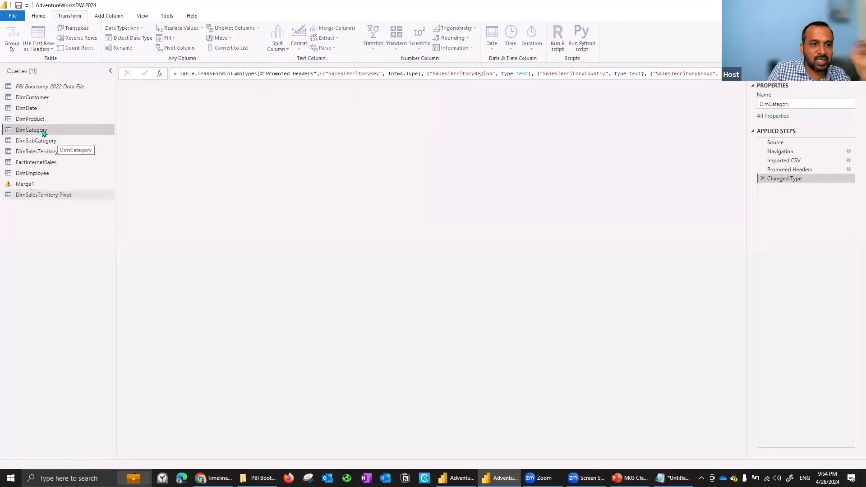
right_click(44, 131)
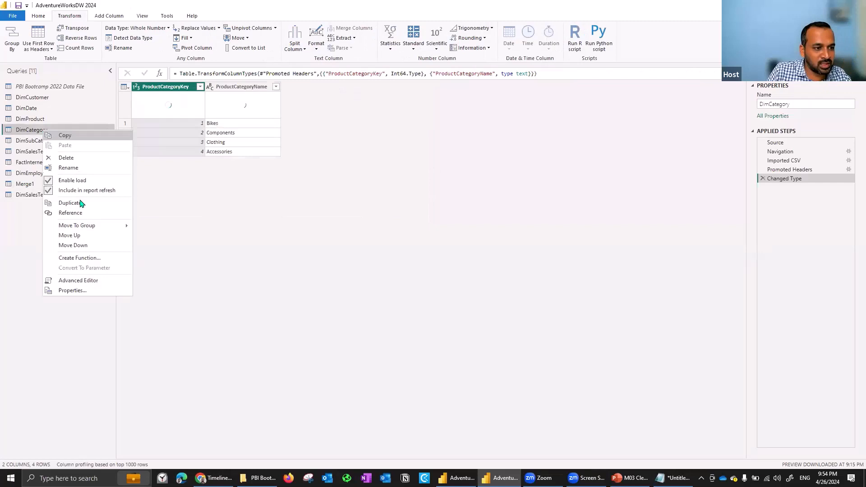
click(70, 203)
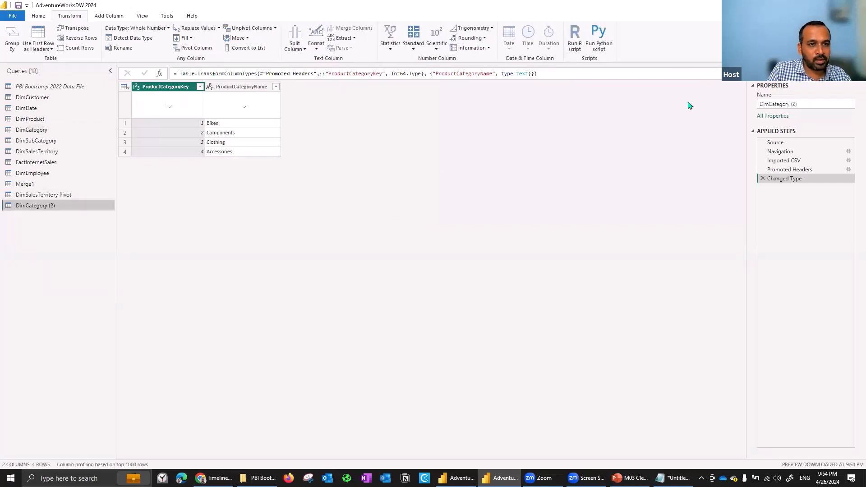
Rename the duplicated category query as DimCategory Pivot.
click(800, 105)
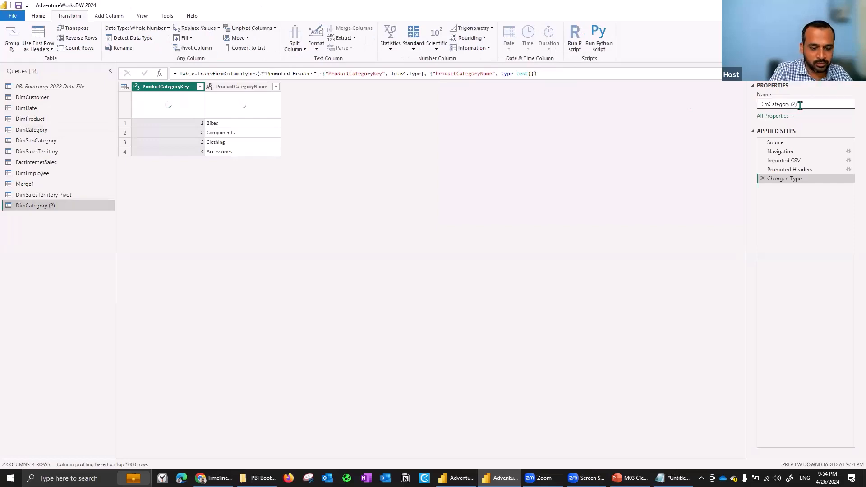
key(BackSpace)
key(BackSpace)
key(BackSpace)
text(Pivot)
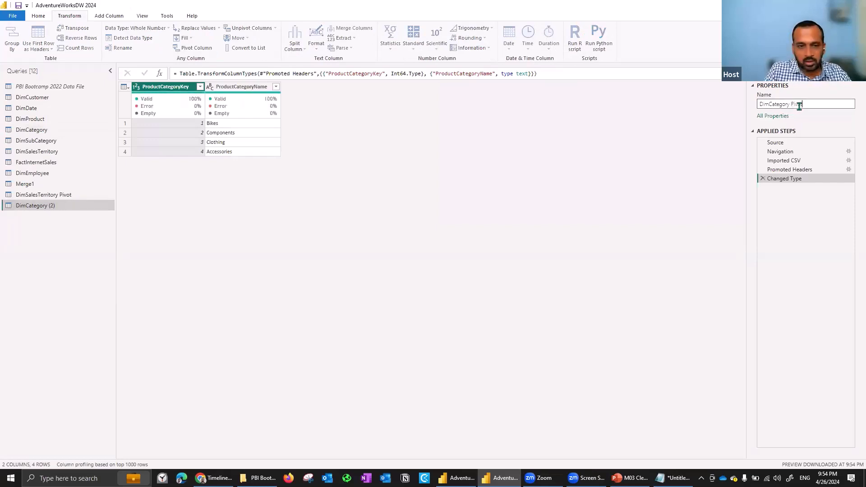
key(Return)
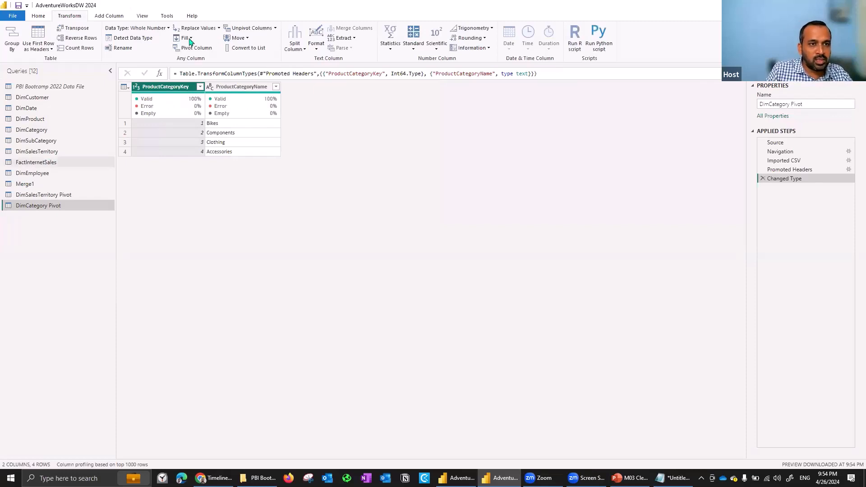
Pivot the ProductCategoryName column of DimCategory Pivot, using ProductCategoryKey as the values column.
click(254, 90)
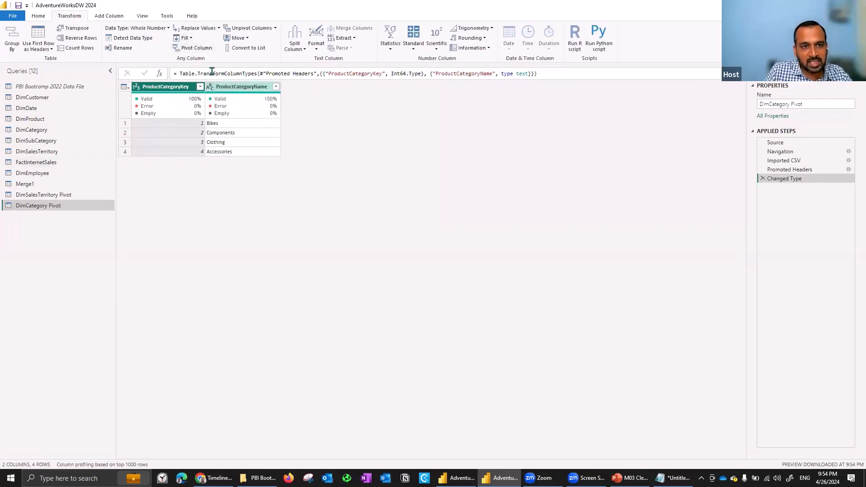
click(187, 50)
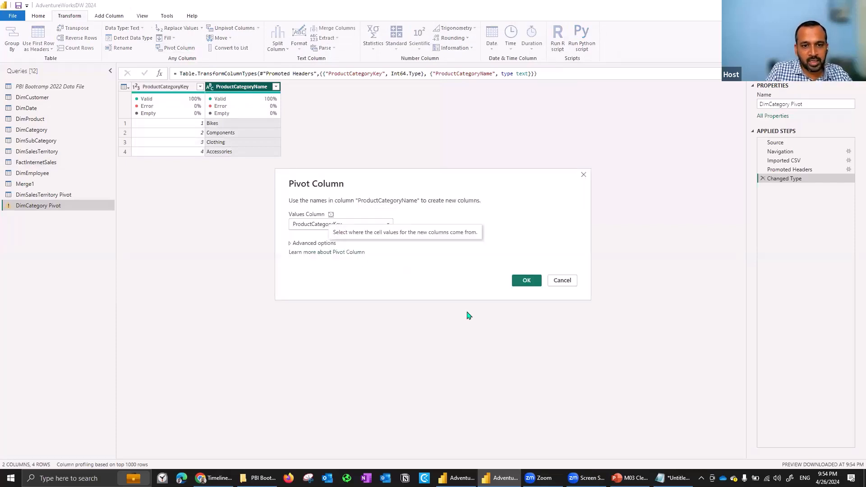
click(354, 225)
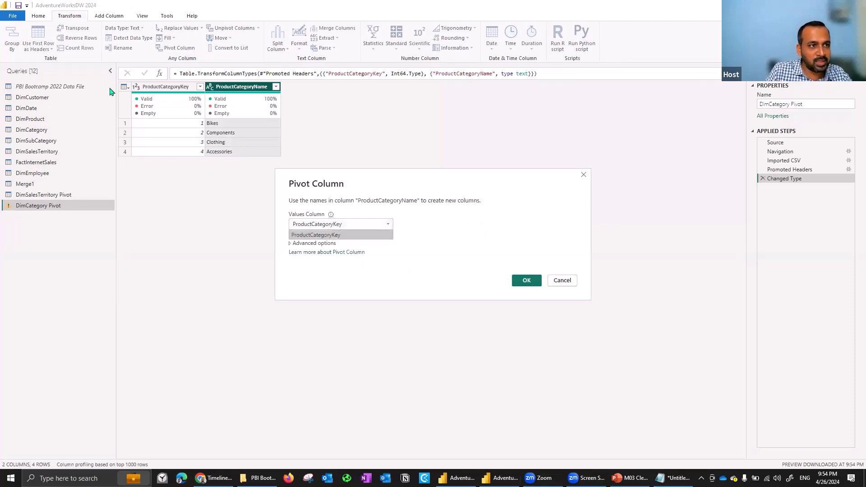
click(534, 285)
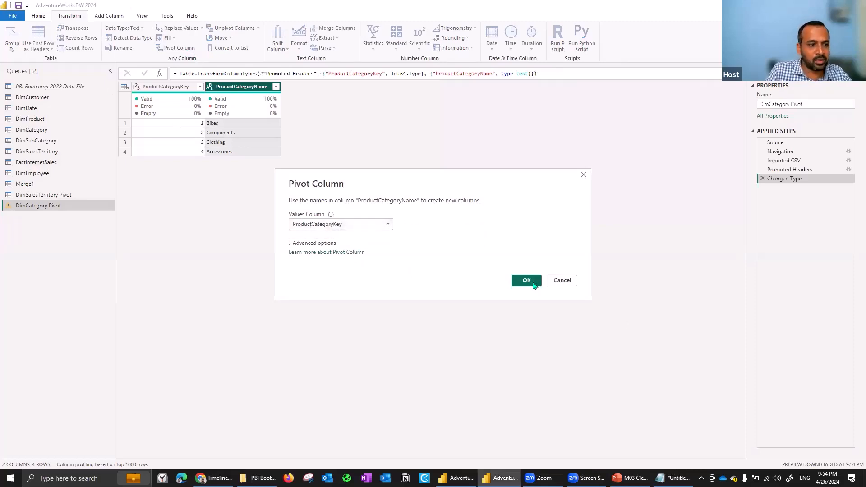
click(534, 285)
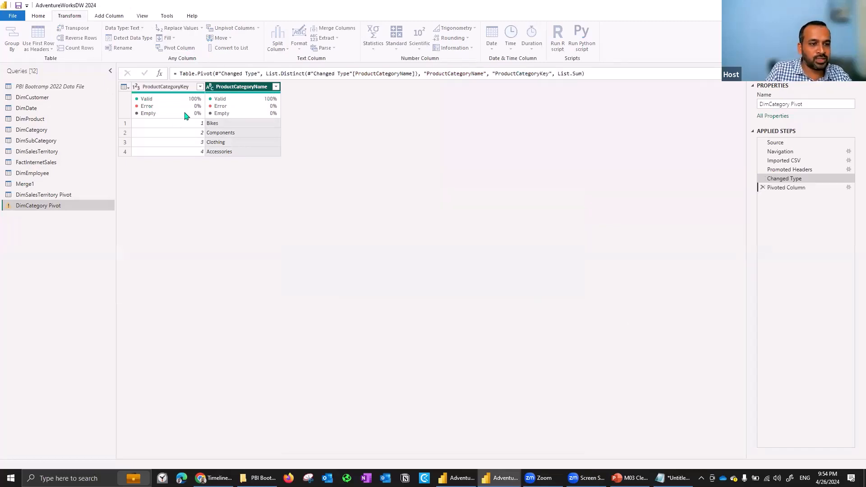
mouse_move(189, 117)
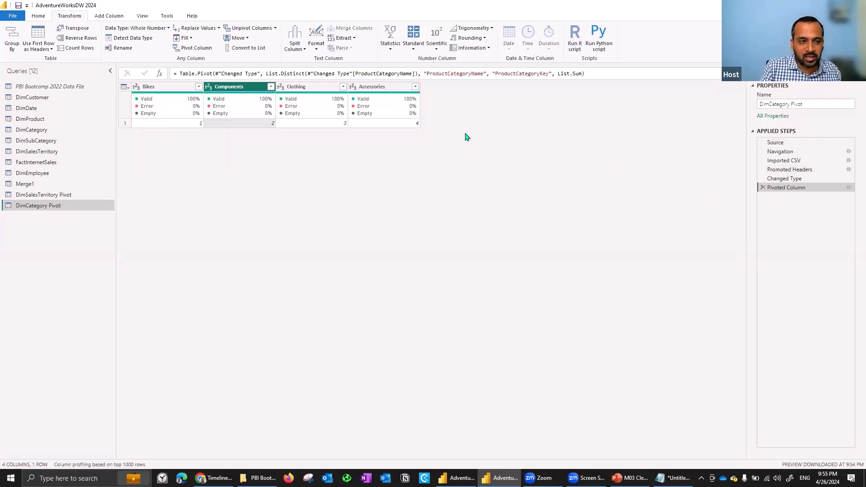
Unpivot the Components column, and delete the Unpivoted Columns and Pivoted Column steps from DimCategory Pivot.
mouse_move(235, 99)
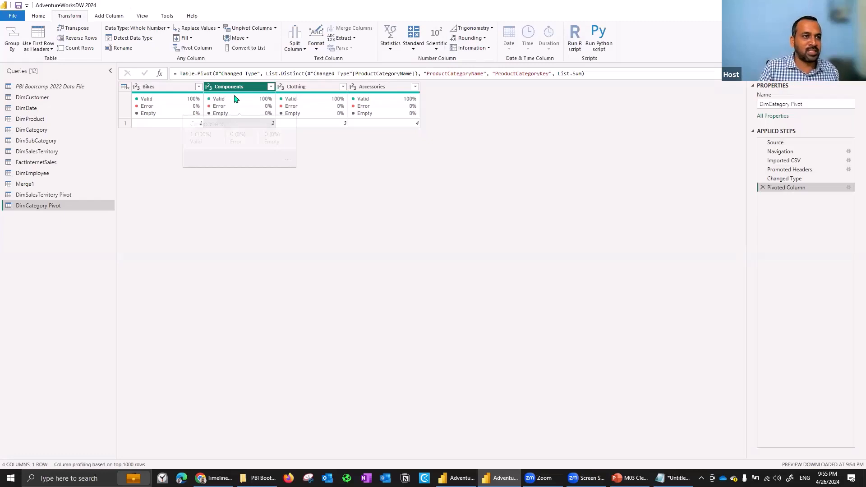
click(260, 29)
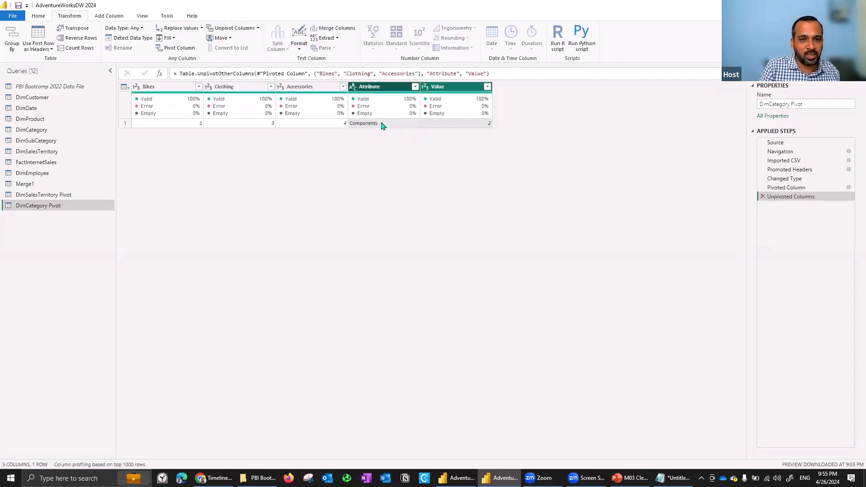
click(762, 197)
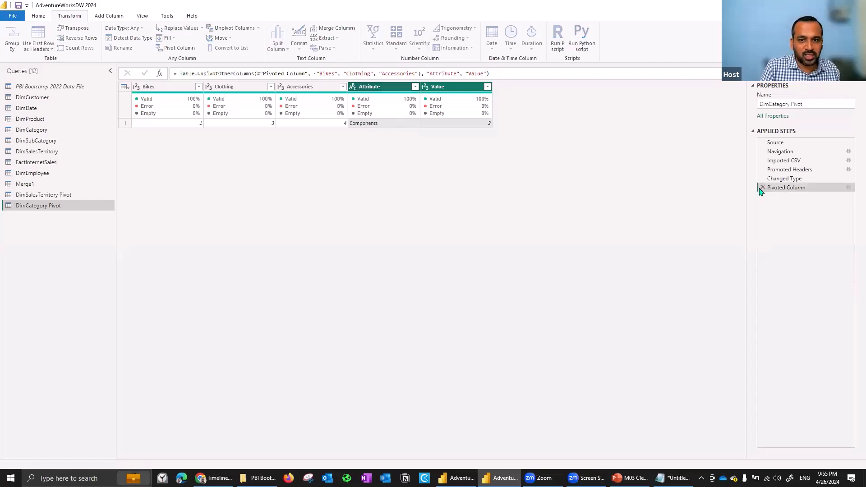
click(762, 187)
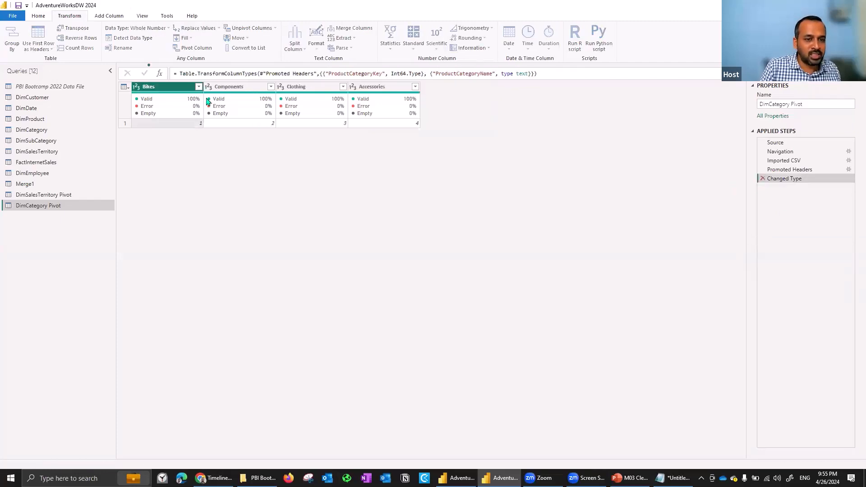
Unpivot the ProductCategoryName column of DimCategory Pivot, and delete the resulting Unpivoted Columns step.
click(256, 87)
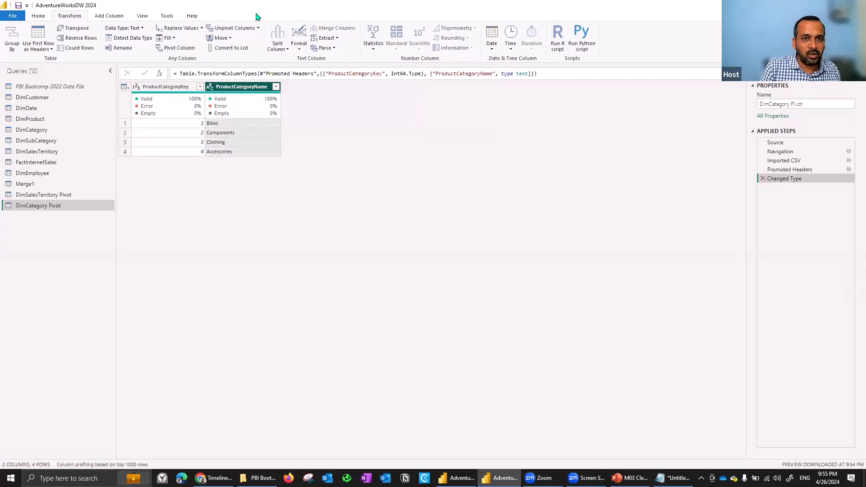
click(234, 29)
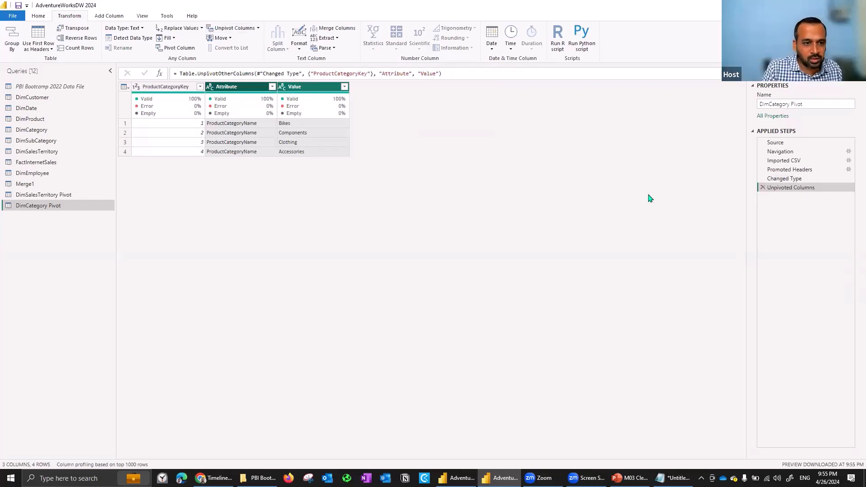
click(762, 188)
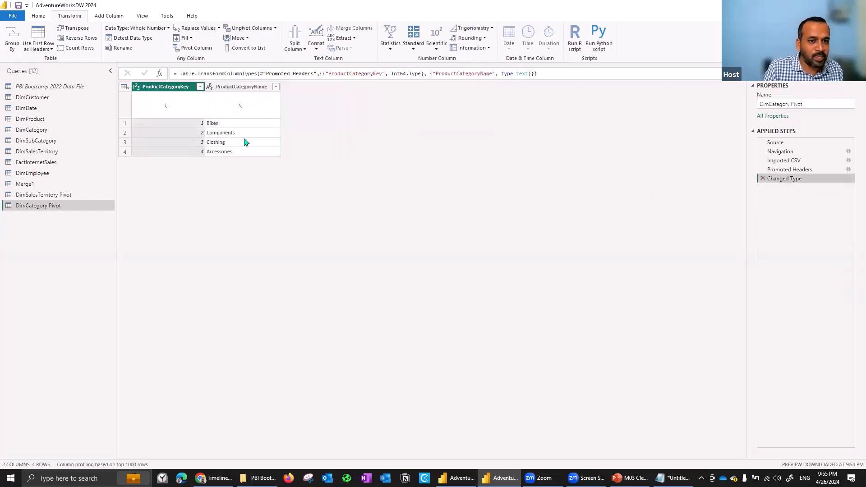
ctrl+click(241, 89)
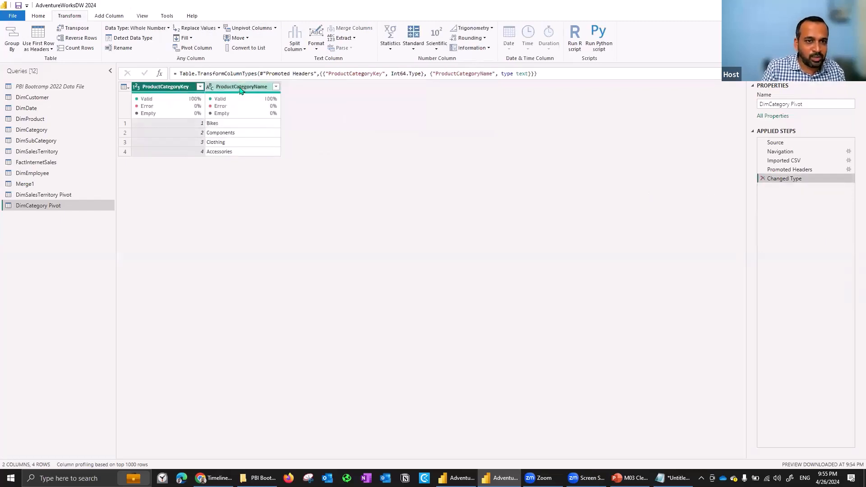
Unpivot both columns of DimCategory Pivot, unpivot the resulting Attribute and Value columns as well, and delete the second unpivot step.
click(235, 28)
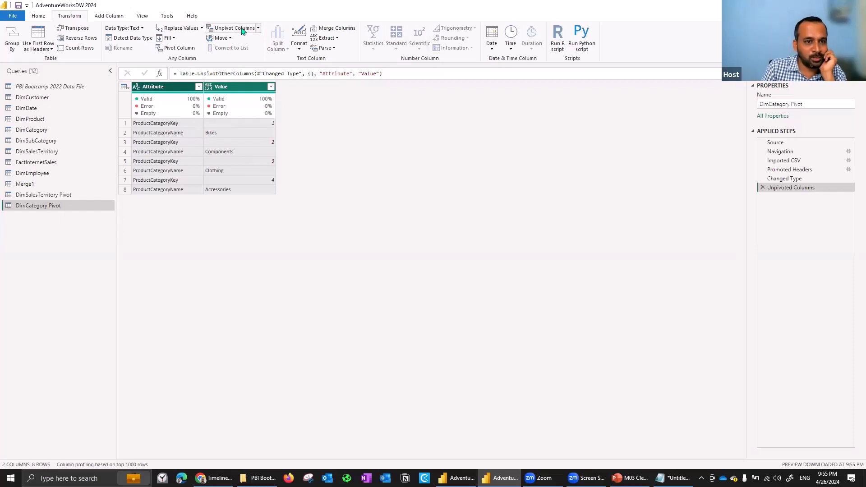
click(181, 88)
ctrl+click(220, 88)
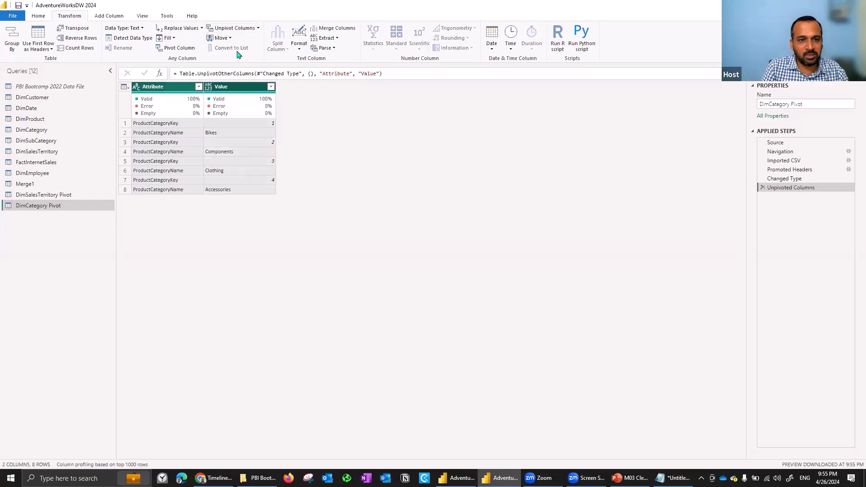
click(236, 28)
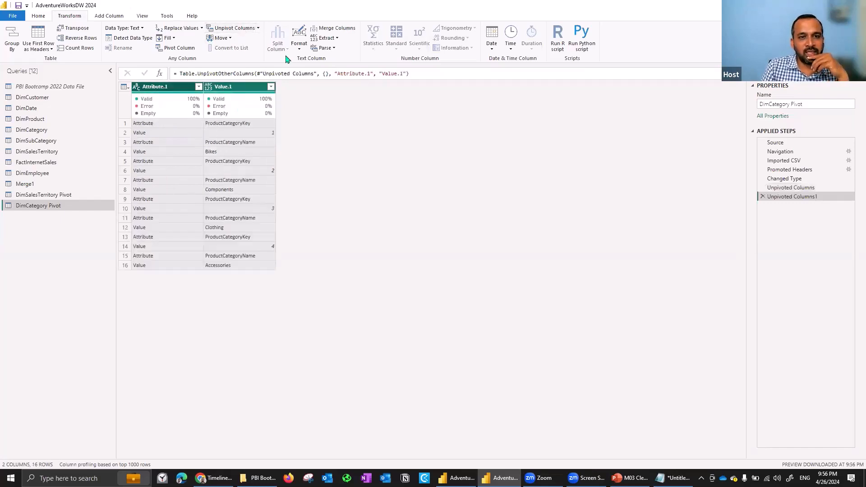
click(763, 196)
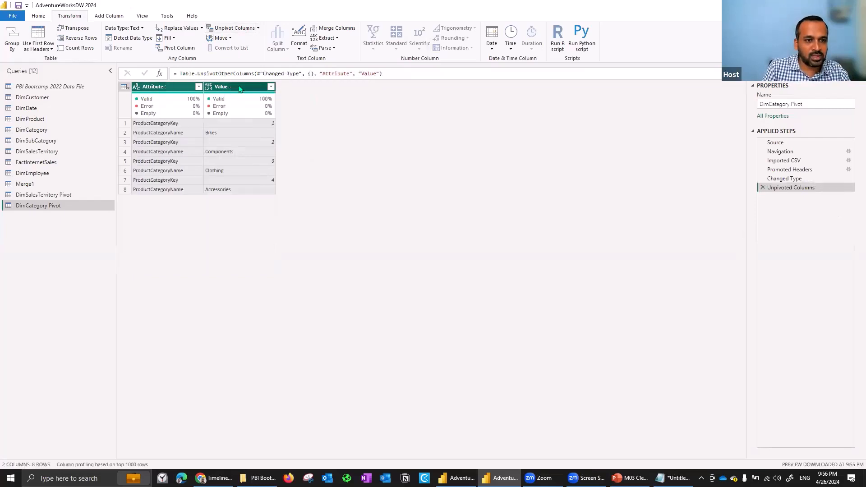
Unpivot all columns other than Attribute, and delete the Unpivoted Other Columns and Unpivoted Columns steps from DimCategory Pivot.
click(187, 87)
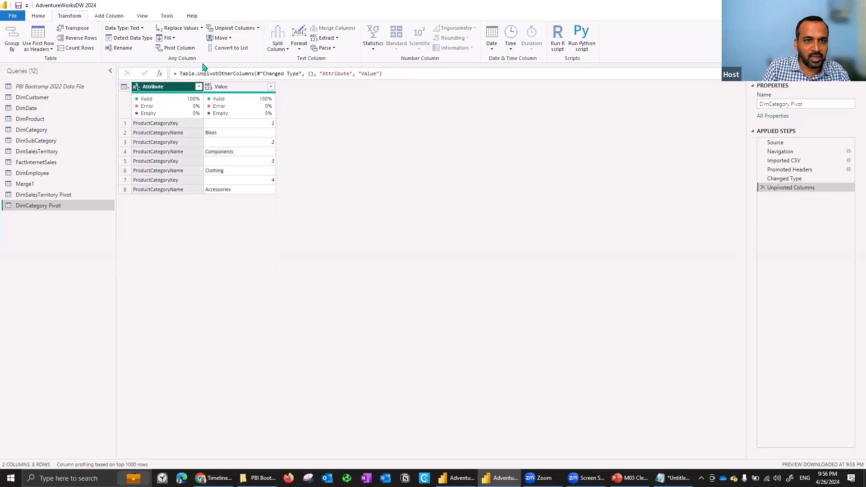
click(259, 29)
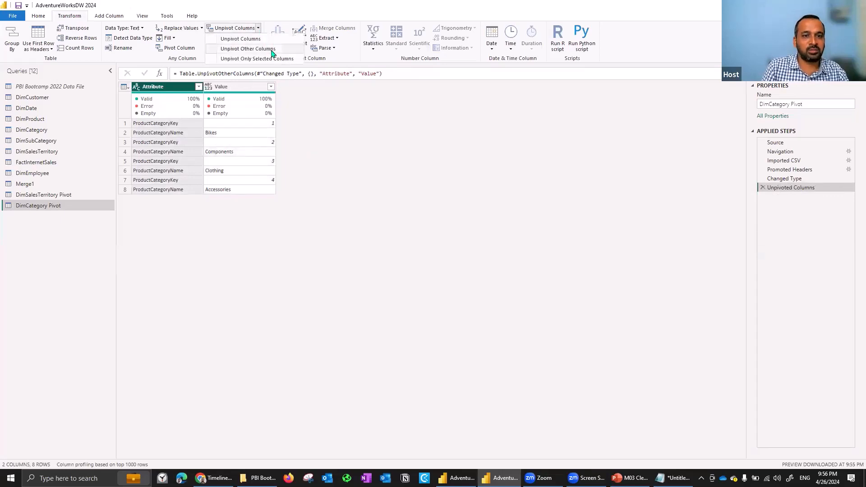
click(248, 49)
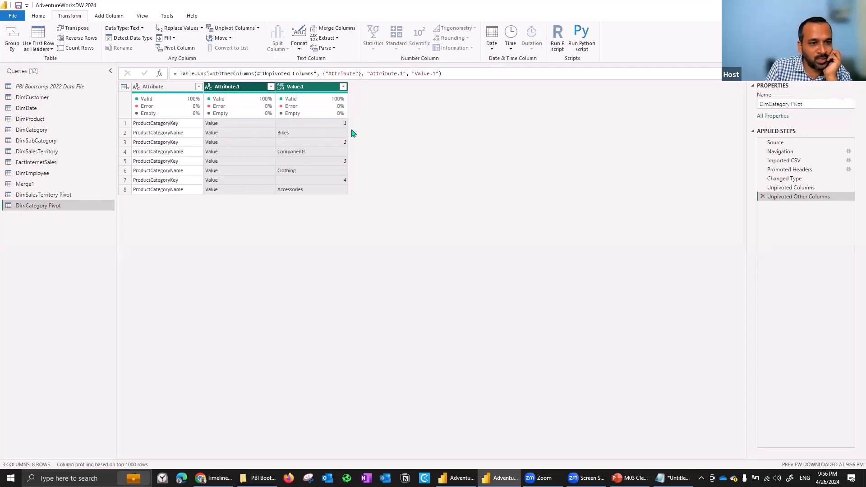
click(762, 197)
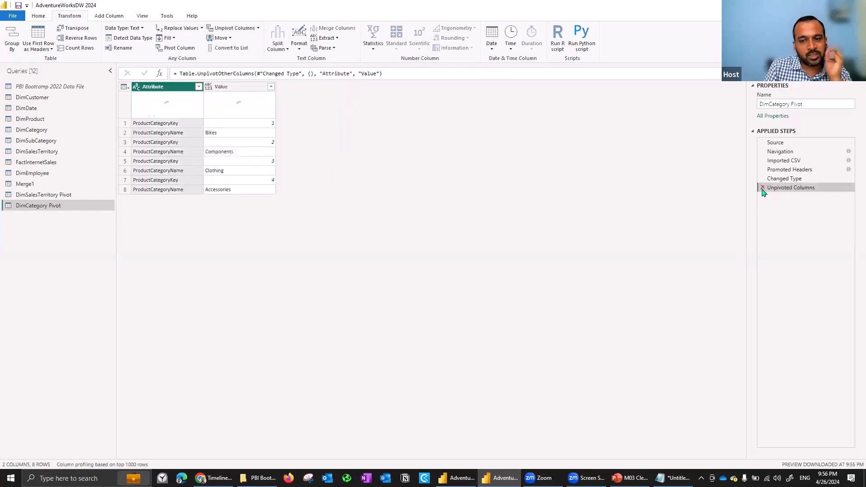
click(762, 188)
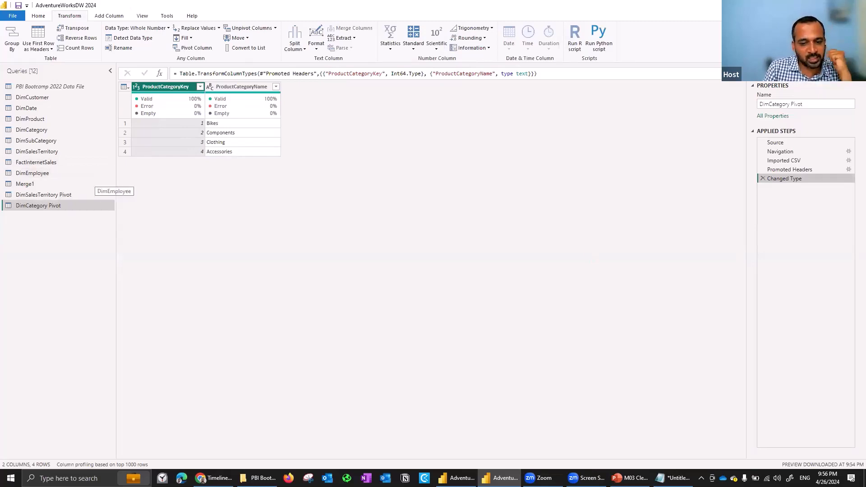
Switch to the PowerPoint module deck and review the slides from Shaping Table Structure through to References.
key(alt+Tab)
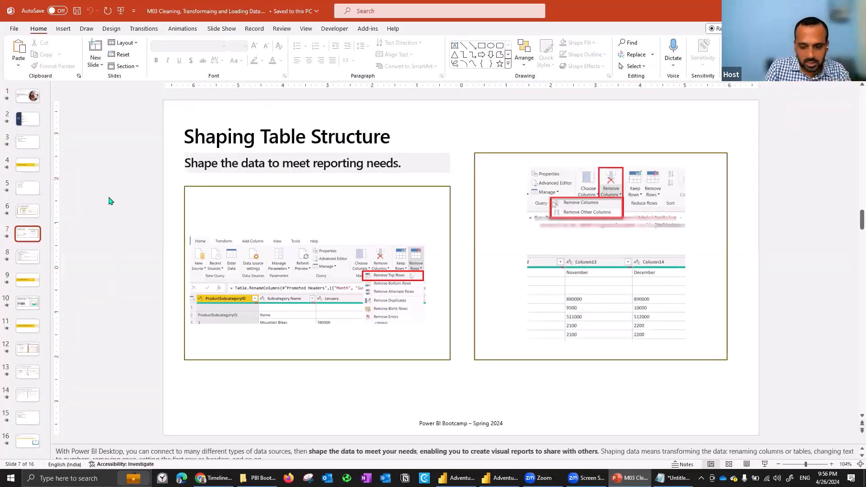
key(Down)
key(Down)
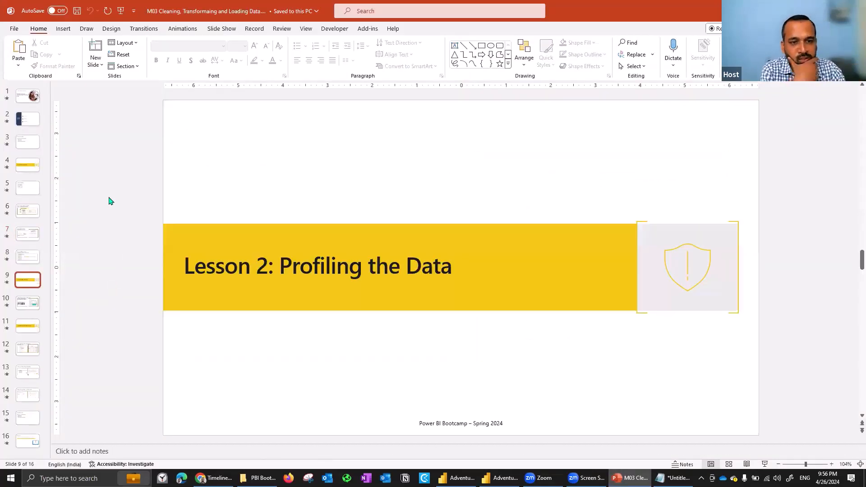
key(Down)
key(Down)
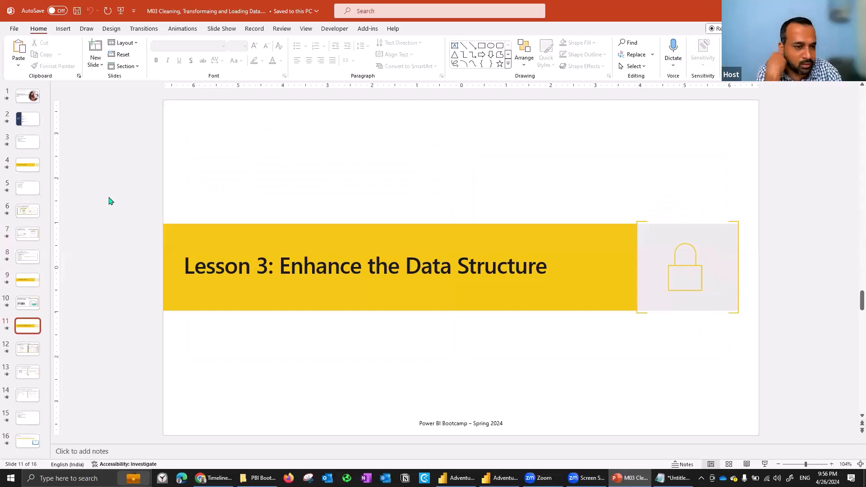
key(Down)
key(Down)
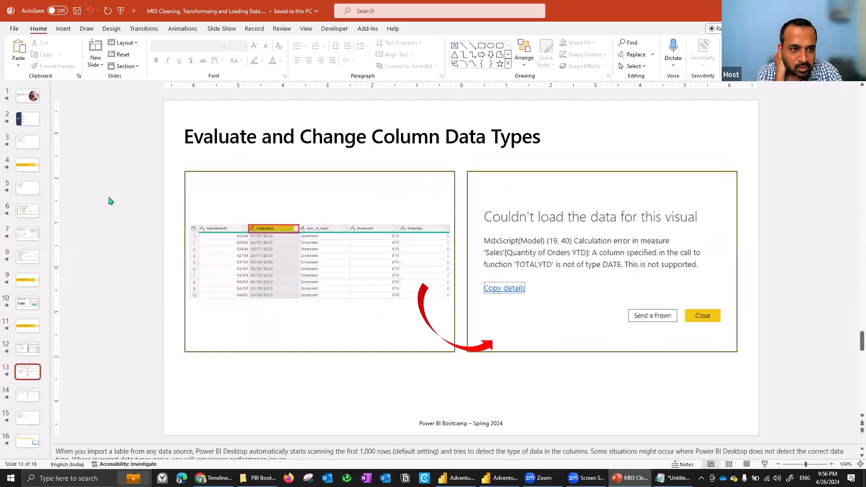
key(Down)
key(Down)
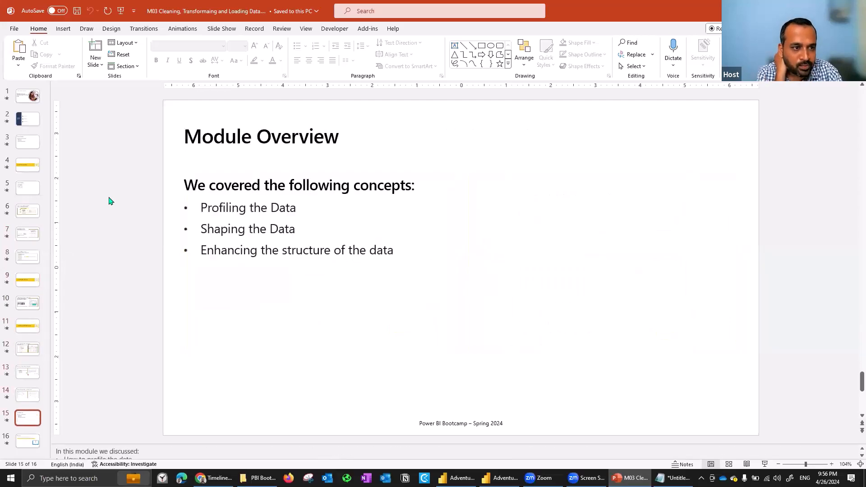
key(Down)
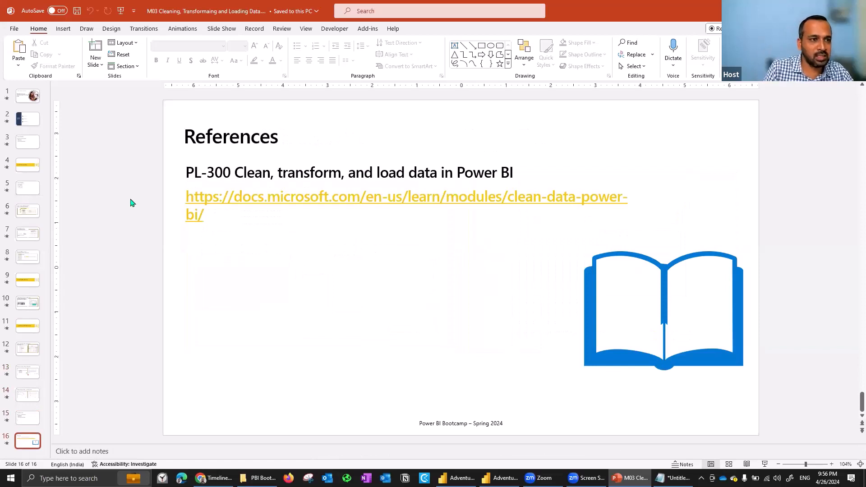
Switch back to Power Query Editor and rename the ProductCategoryName column of DimCategory Pivot as CategoryName.
key(alt+Tab)
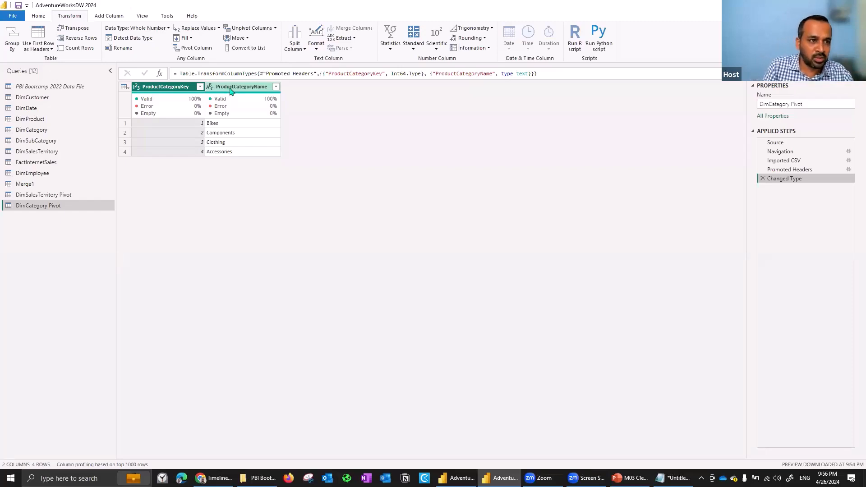
double_click(230, 89)
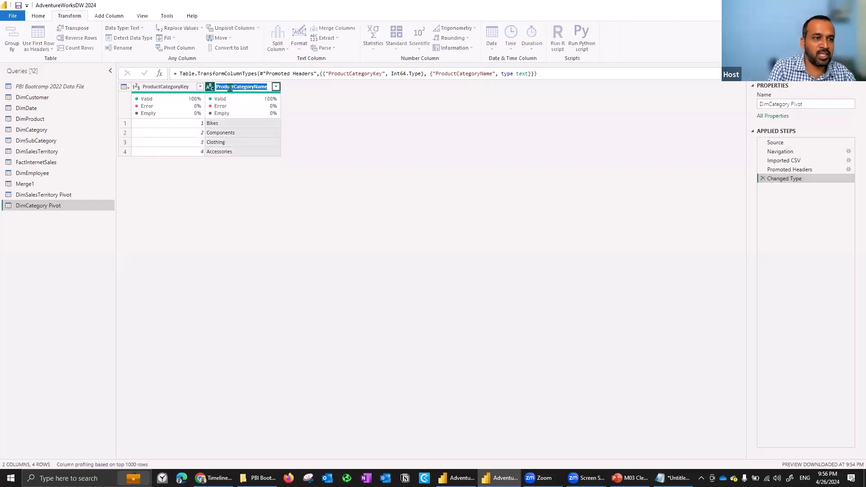
click(230, 88)
key(BackSpace)
key(BackSpace)
key(BackSpace)
key(BackSpace)
key(BackSpace)
key(BackSpace)
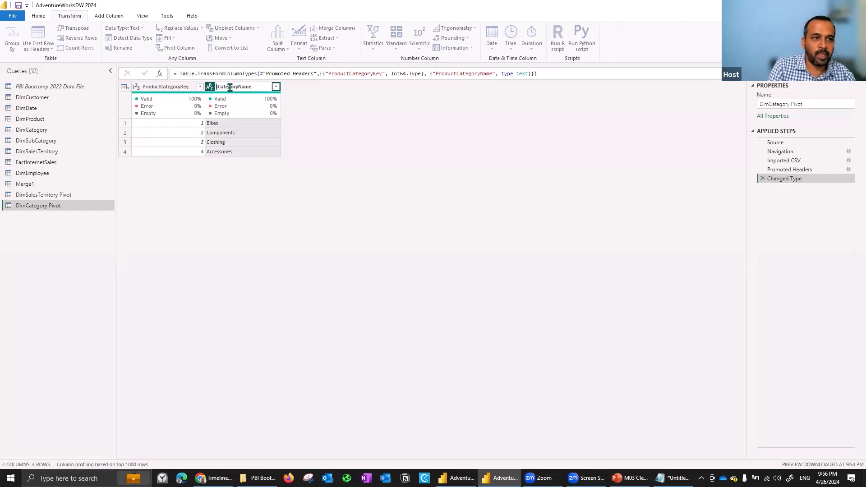
key(Delete)
key(Return)
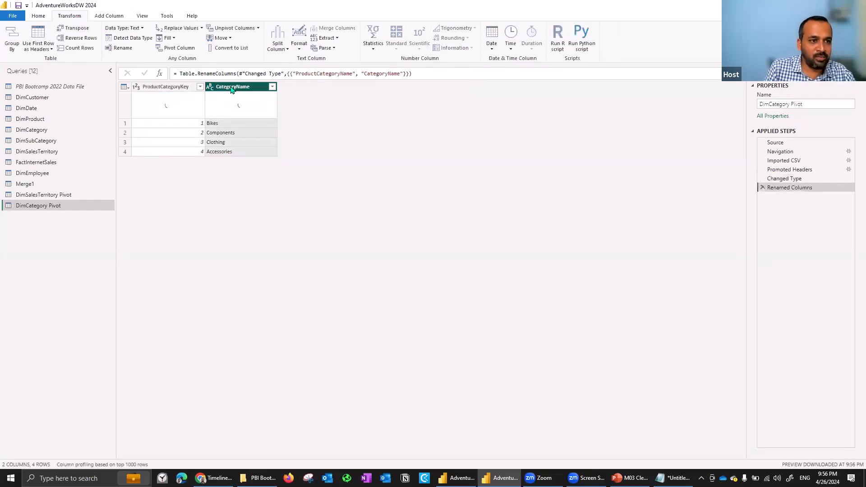
right_click(231, 89)
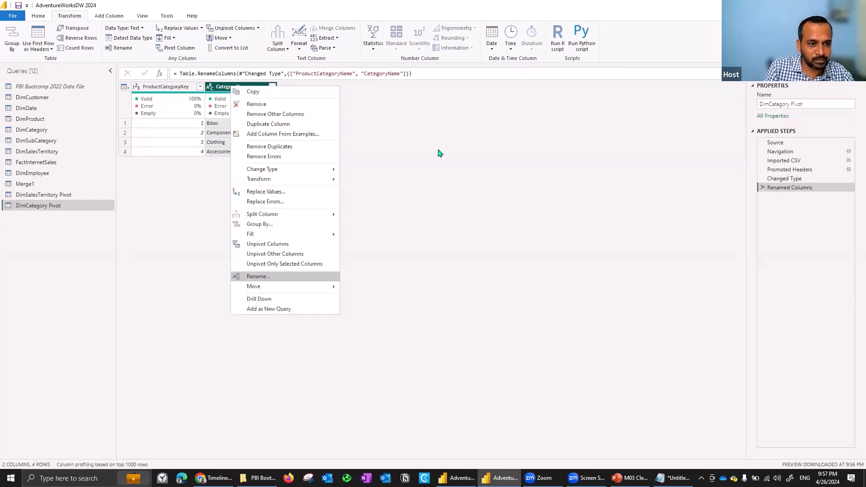
click(424, 145)
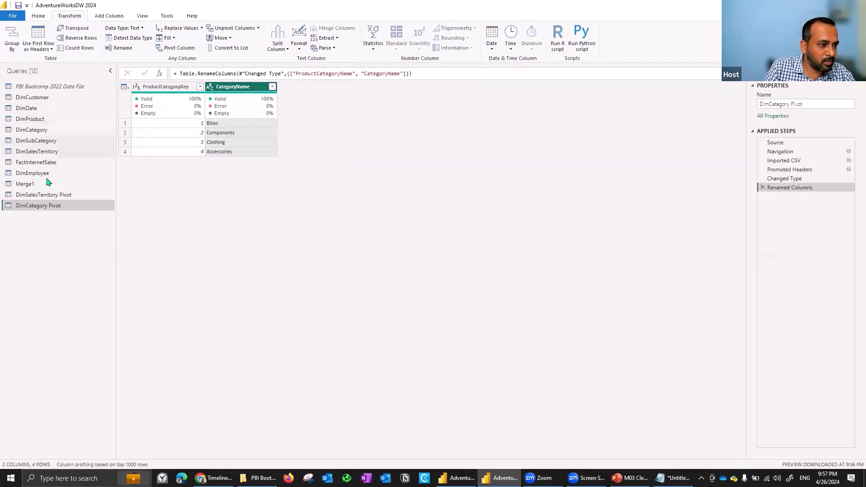
In DimCustomer, replace the column quality display with the column profile, and examine the profiles of MiddleName and FirstName.
click(47, 87)
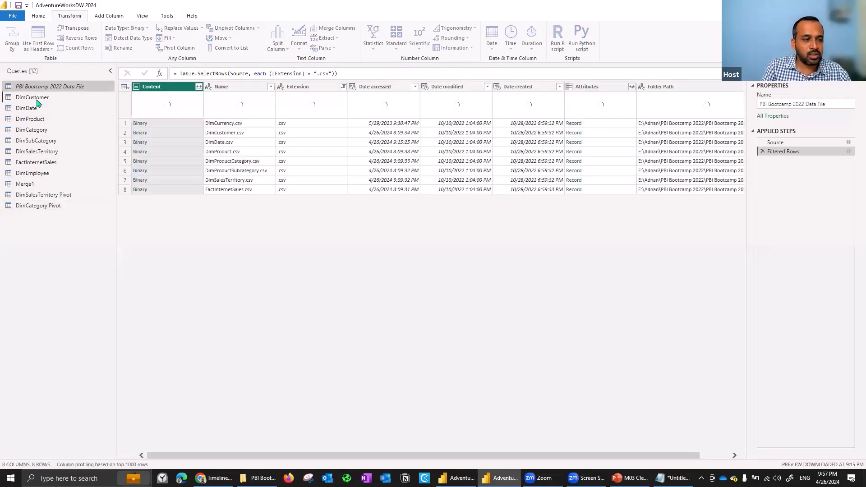
click(40, 102)
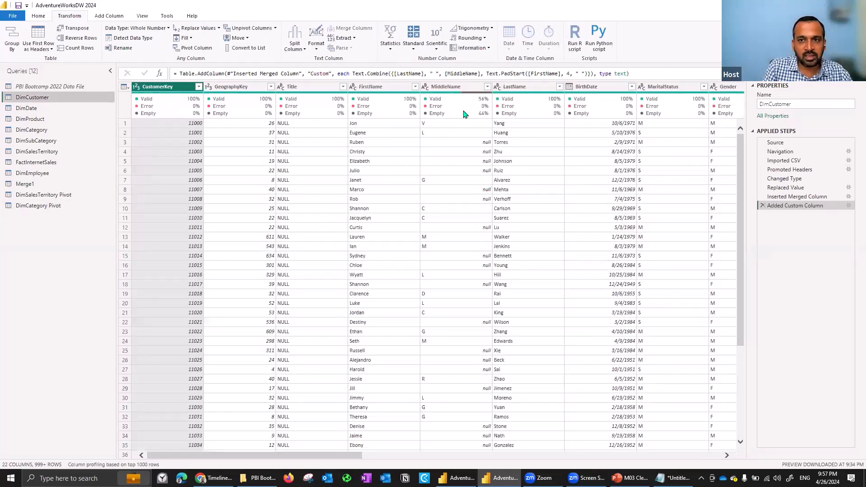
click(453, 86)
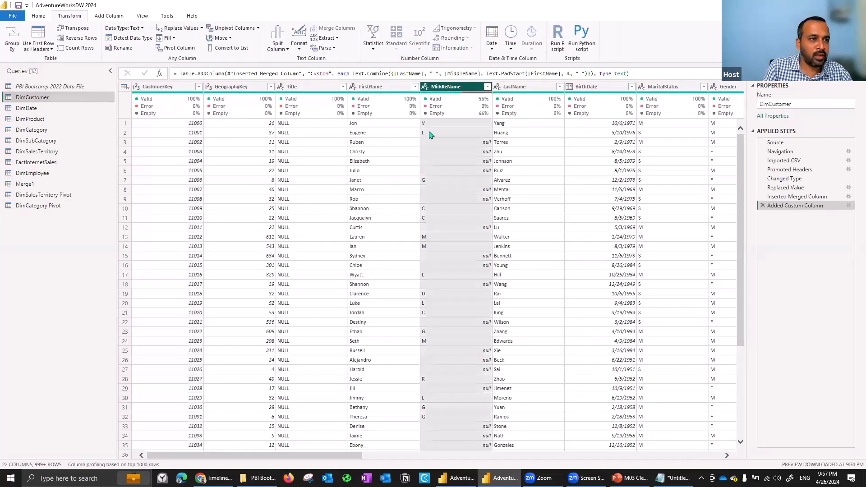
click(141, 16)
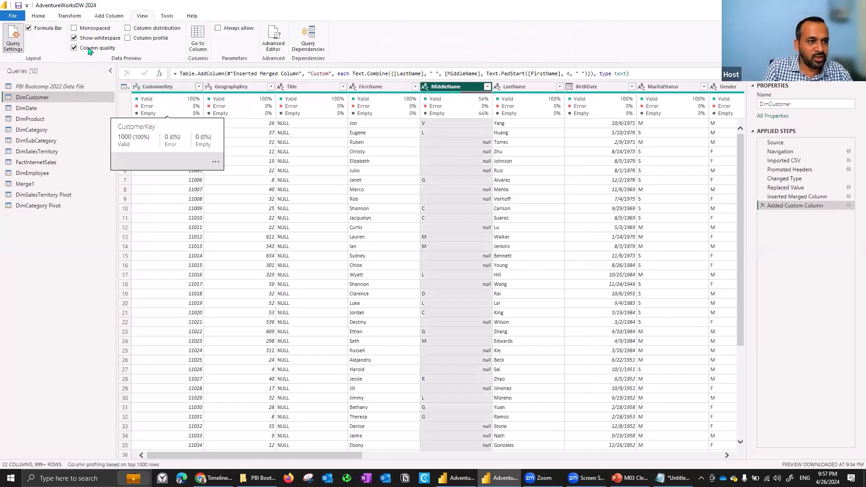
click(89, 50)
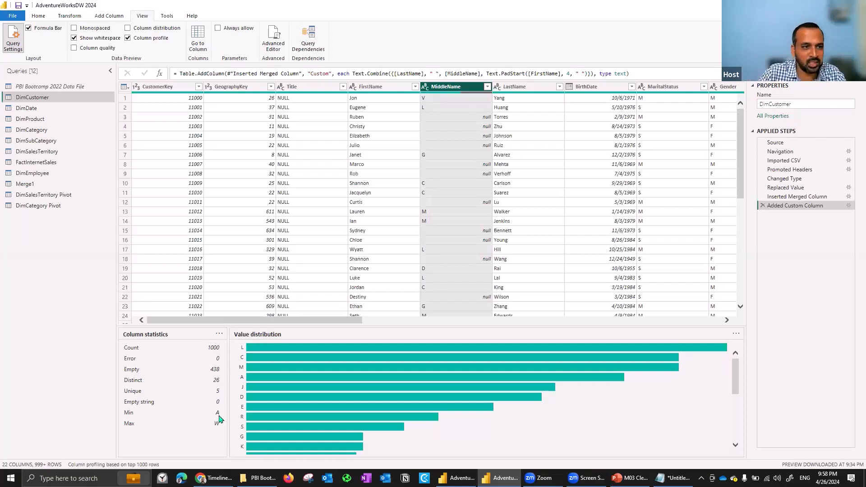
click(375, 88)
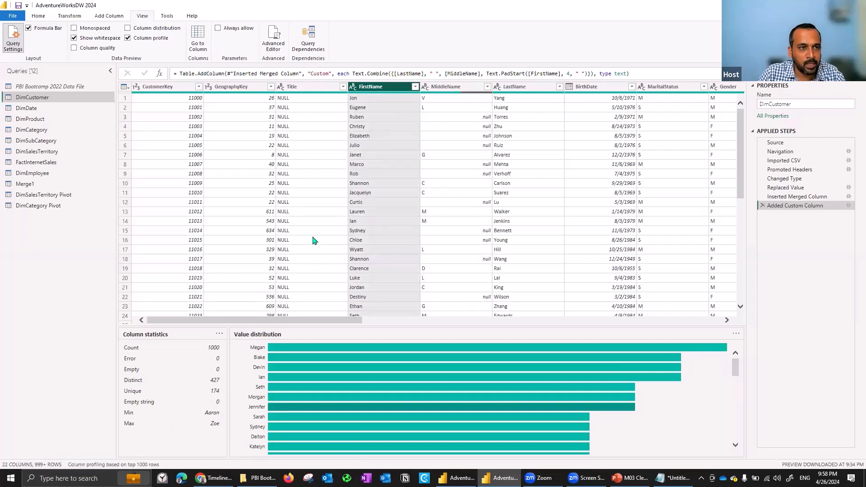
Replace the column profile with column distribution, and check the distinct and unique values of FirstName and MiddleName in DimCustomer.
click(147, 38)
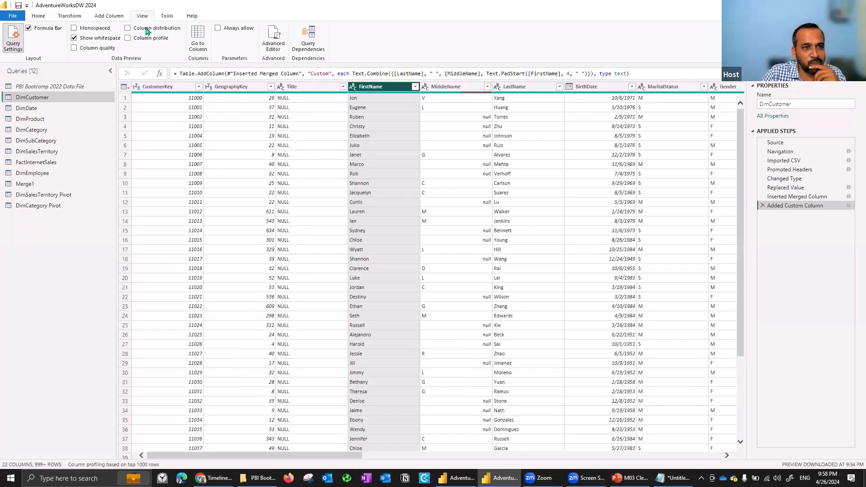
click(152, 29)
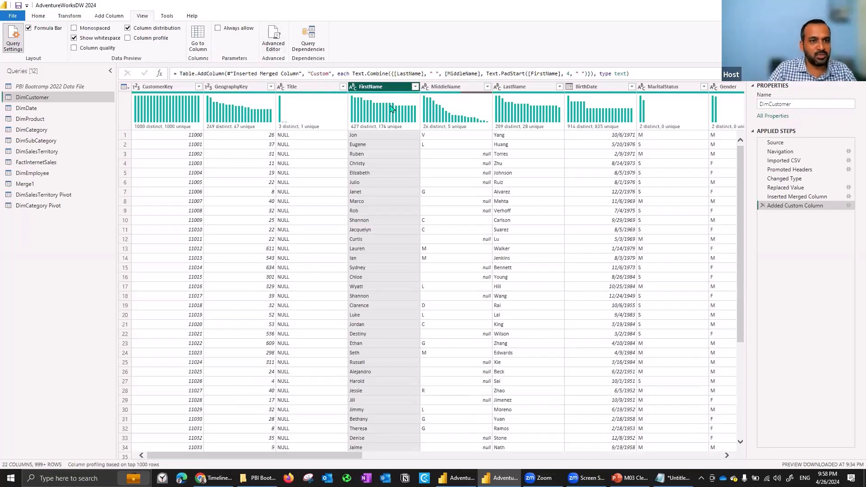
mouse_move(392, 108)
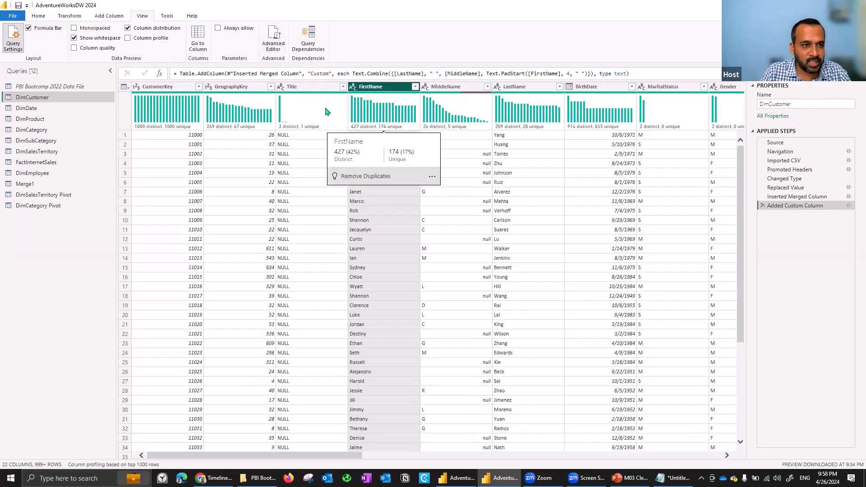
mouse_move(374, 121)
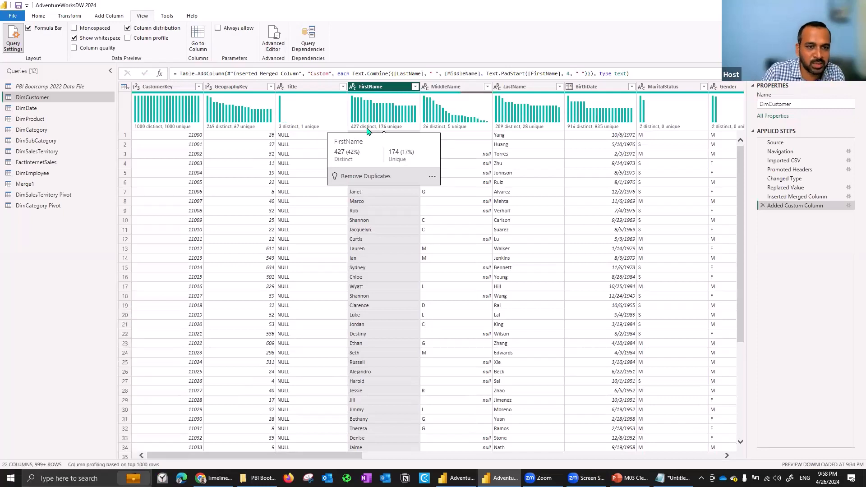
mouse_move(449, 127)
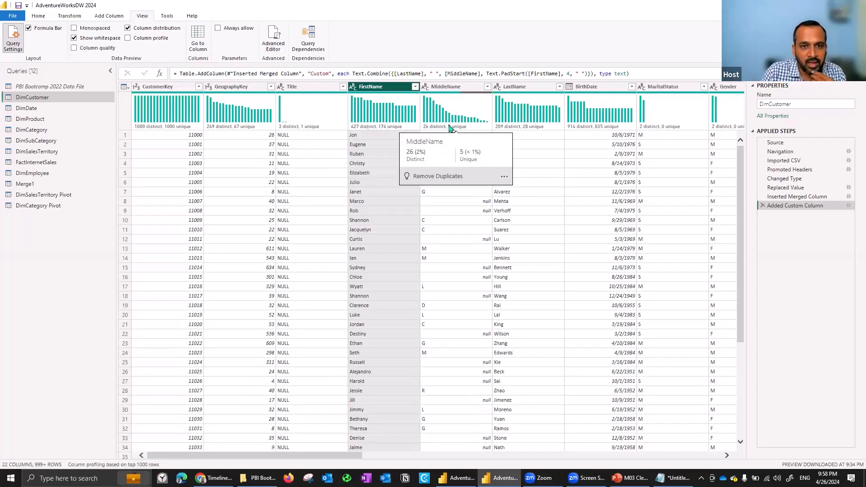